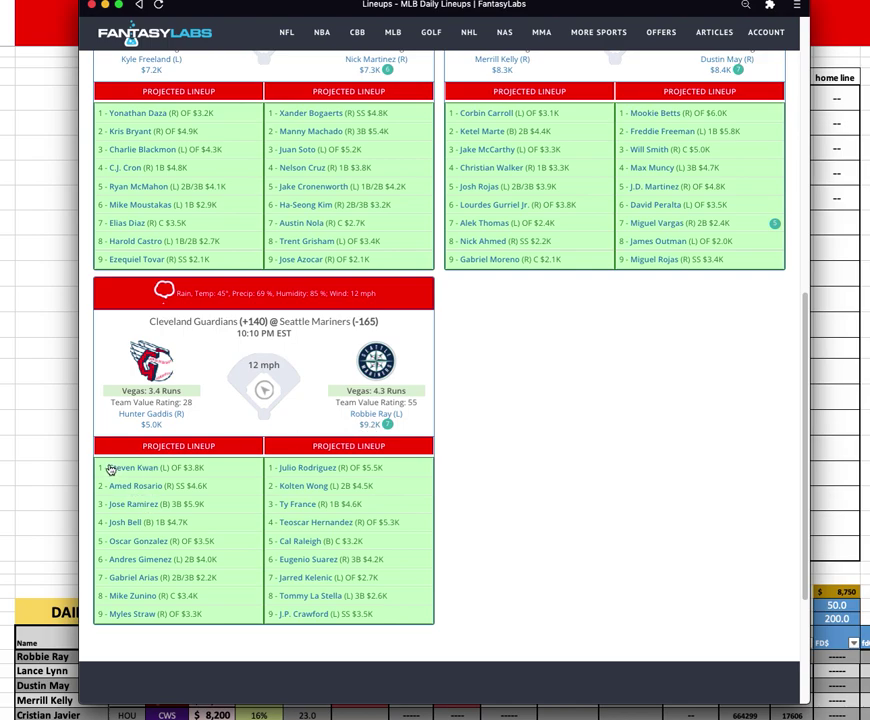
# - Examine the Cleveland Guardians' projected batting order for the game against the Seattle Mariners, including the cleanup hitter
pyautogui.moveTo(107, 463); pyautogui.dragTo(228, 607)
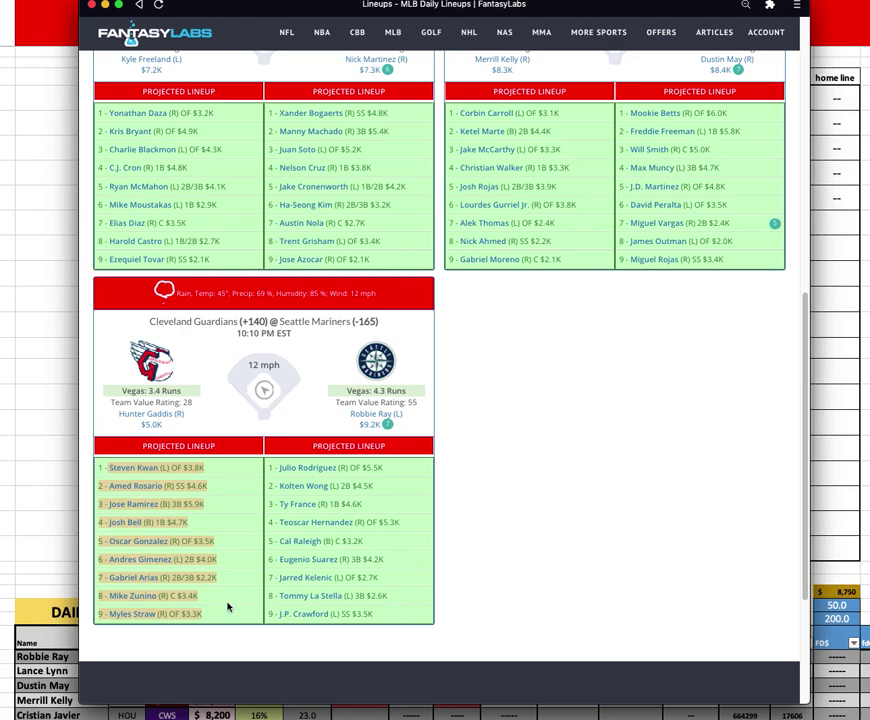
pyautogui.click(213, 541)
pyautogui.moveTo(188, 522); pyautogui.dragTo(129, 522)
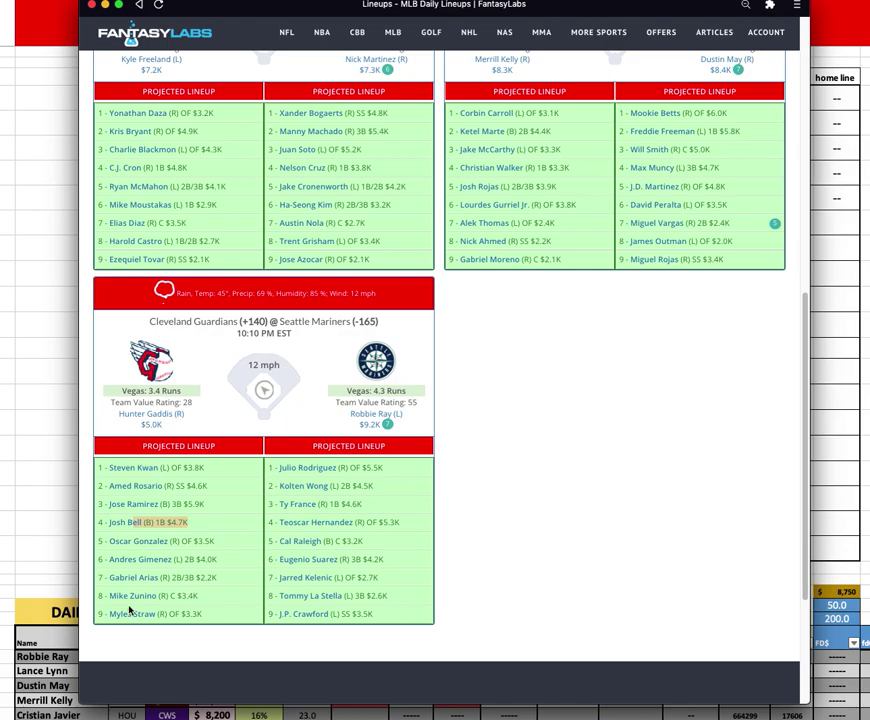
pyautogui.click(217, 524)
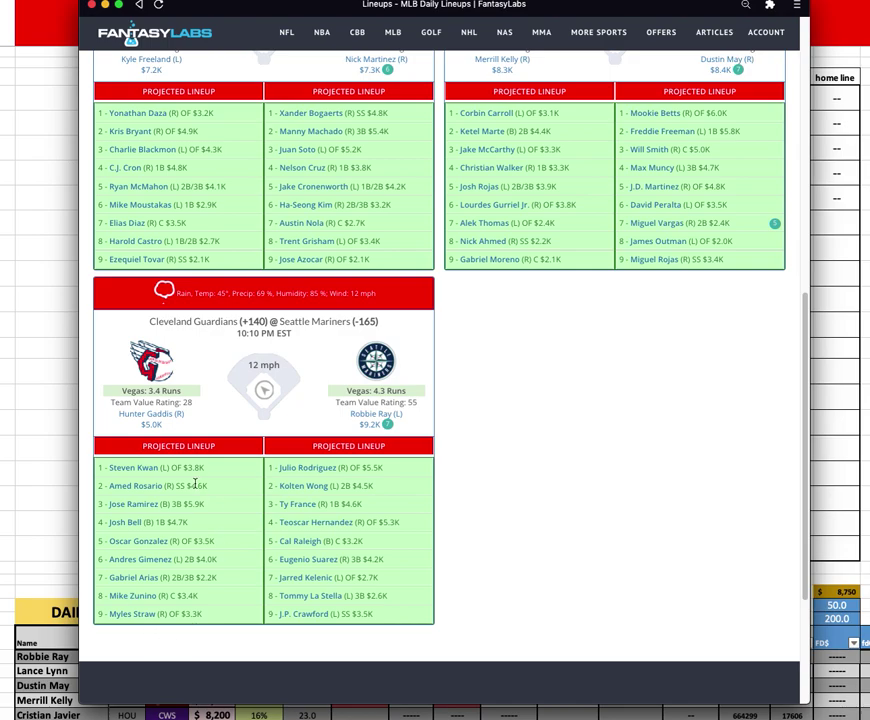
pyautogui.scroll(1, 349, 265)
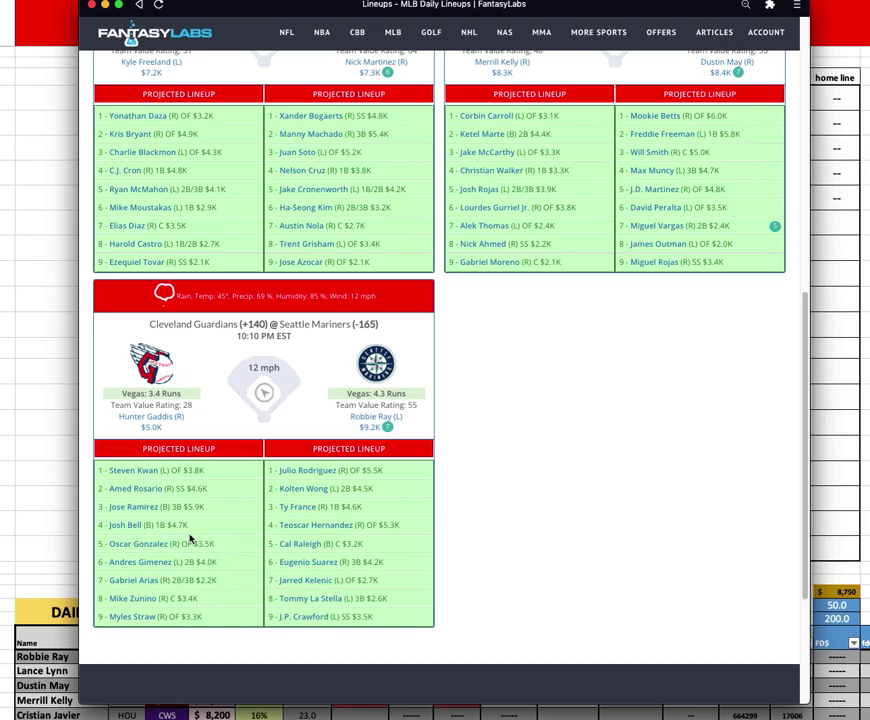
pyautogui.scroll(10, 509, 452)
# - Switch to the Excel workbook and set the game selector on the matchup sheet to CWS@HOU
pyautogui.click(44, 351)
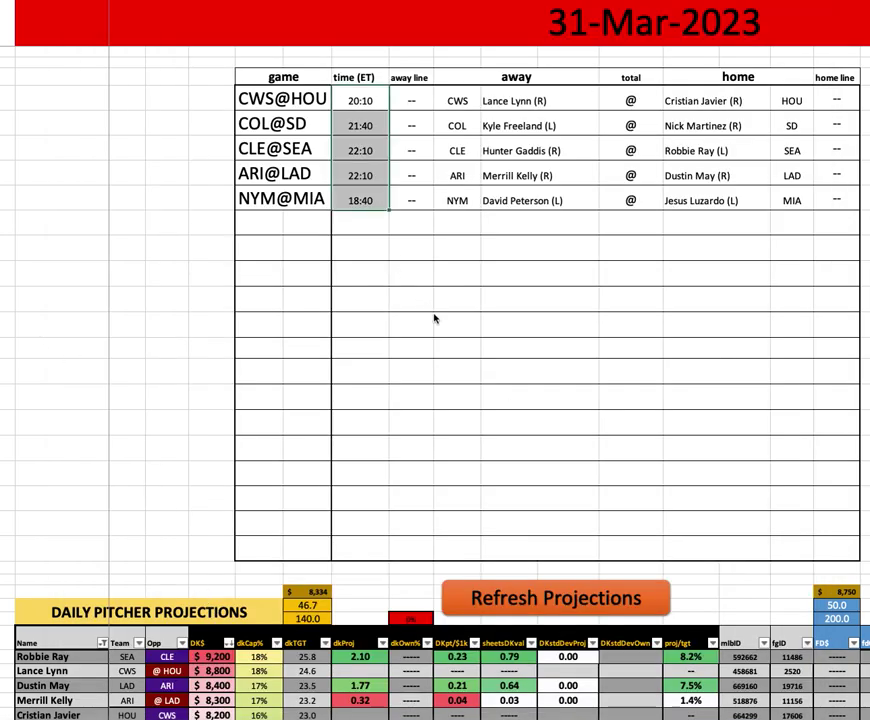
pyautogui.hotkey('ctrl', 'pagedown')
pyautogui.click(224, 32)
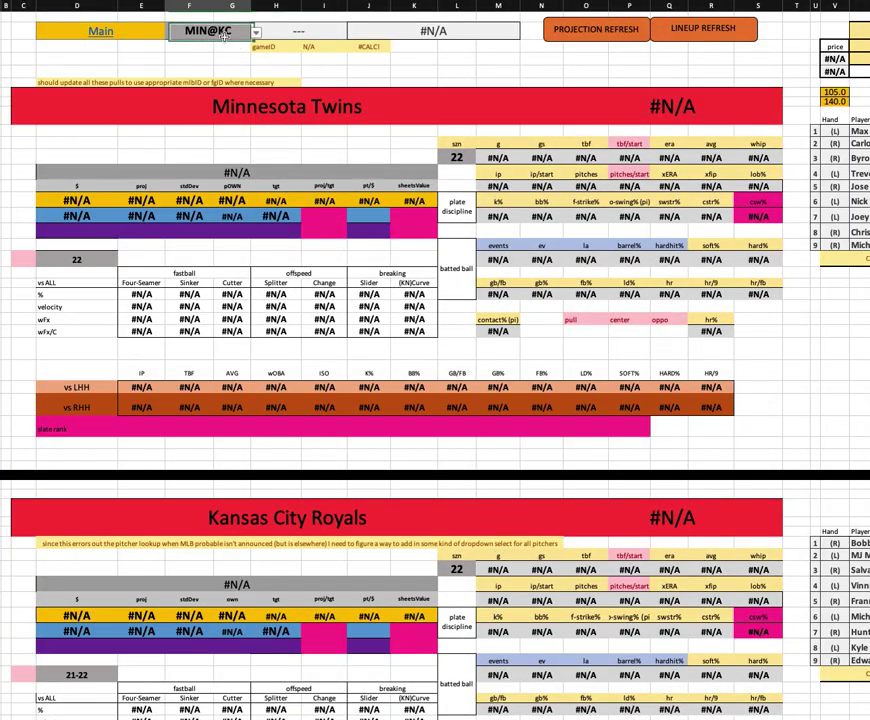
pyautogui.click(256, 33)
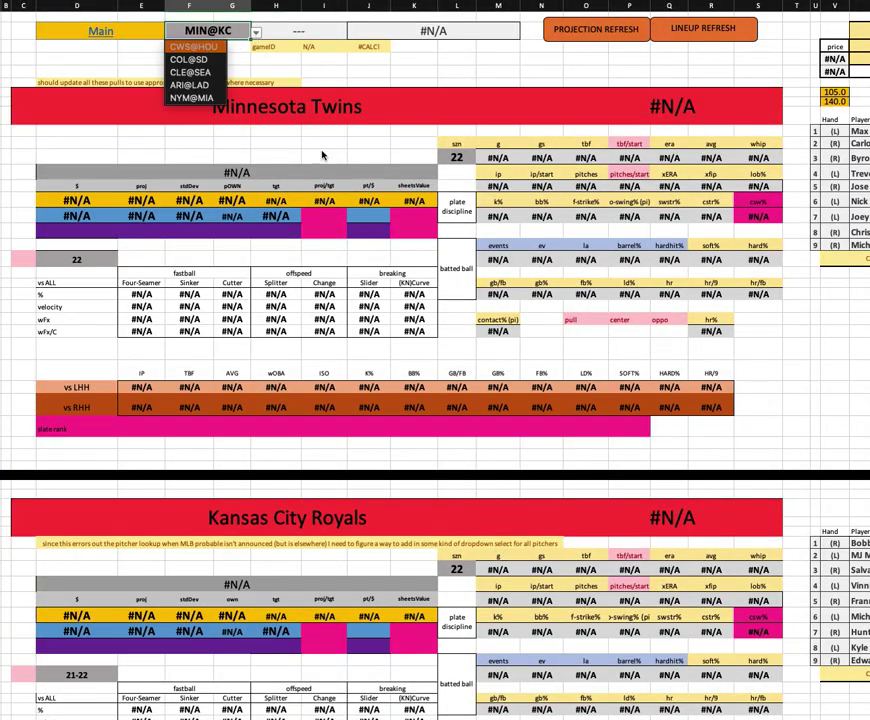
pyautogui.press('Return')
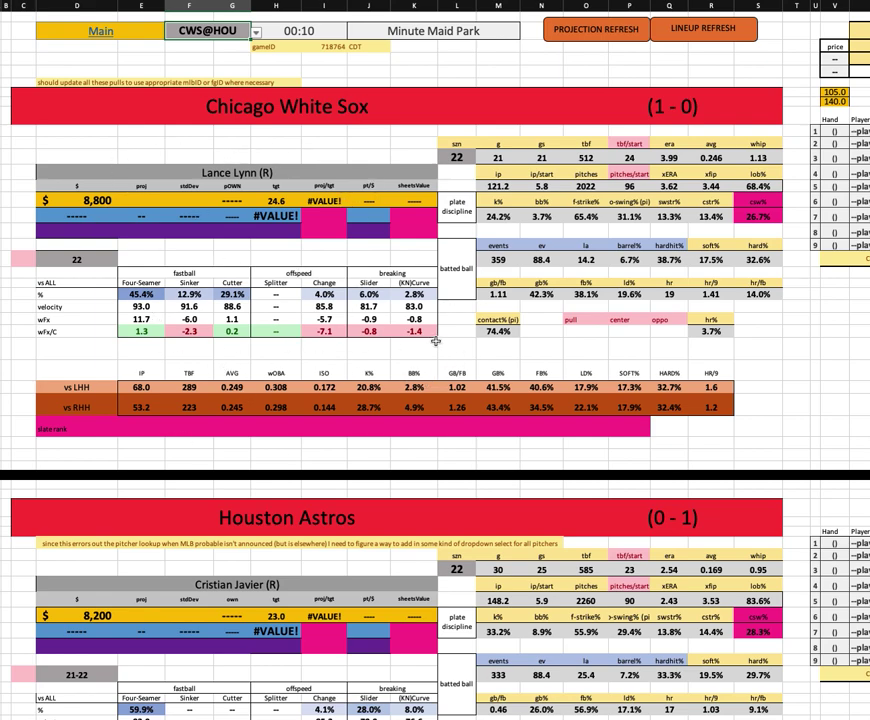
# - Review the Chicago White Sox starter's pitch-type table, pitches per start and innings per start
pyautogui.moveTo(138, 295); pyautogui.dragTo(430, 322)
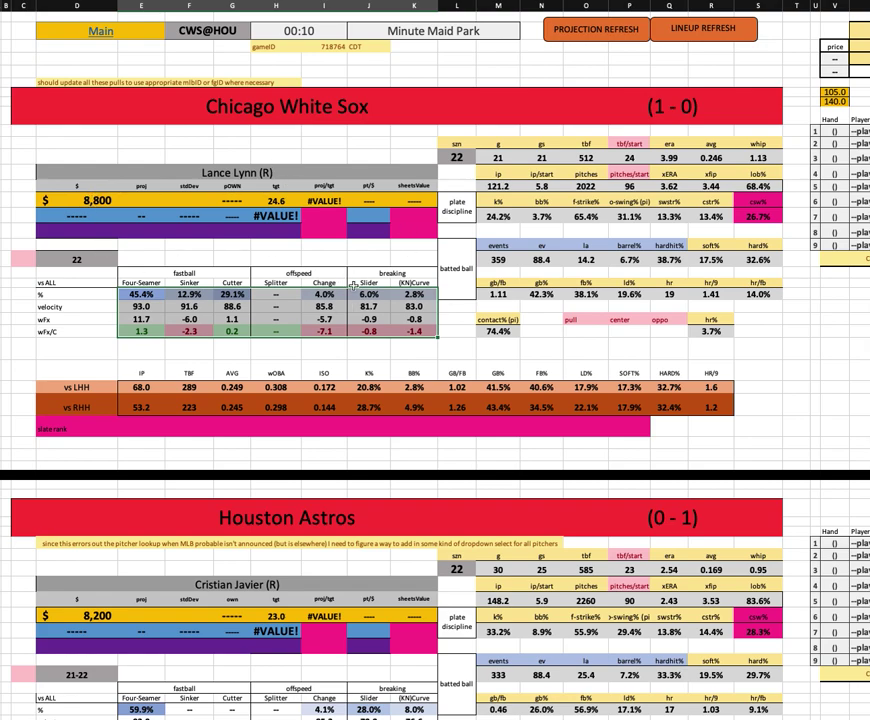
pyautogui.click(629, 186)
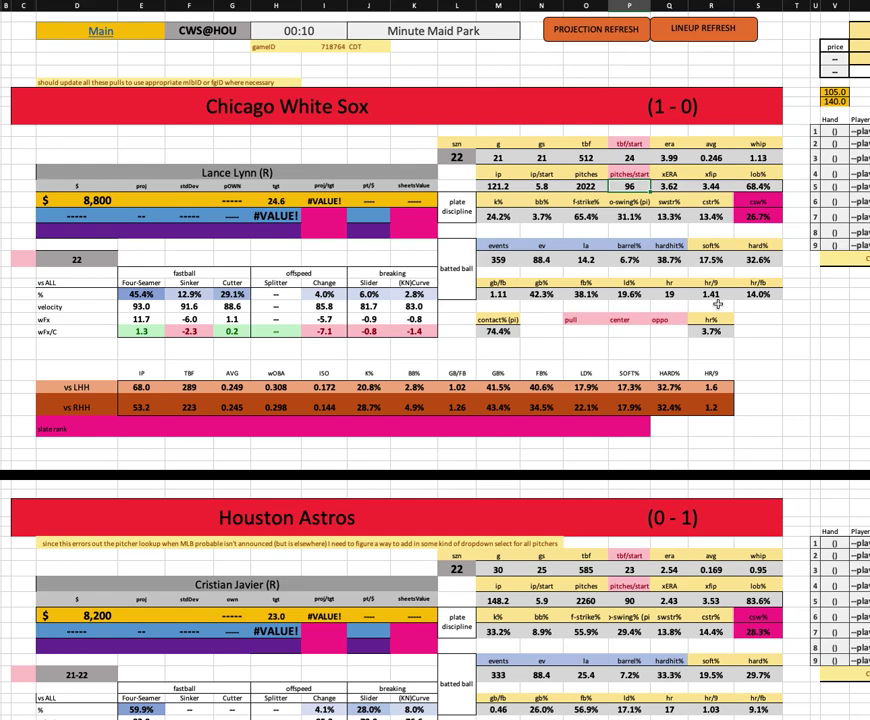
pyautogui.click(547, 186)
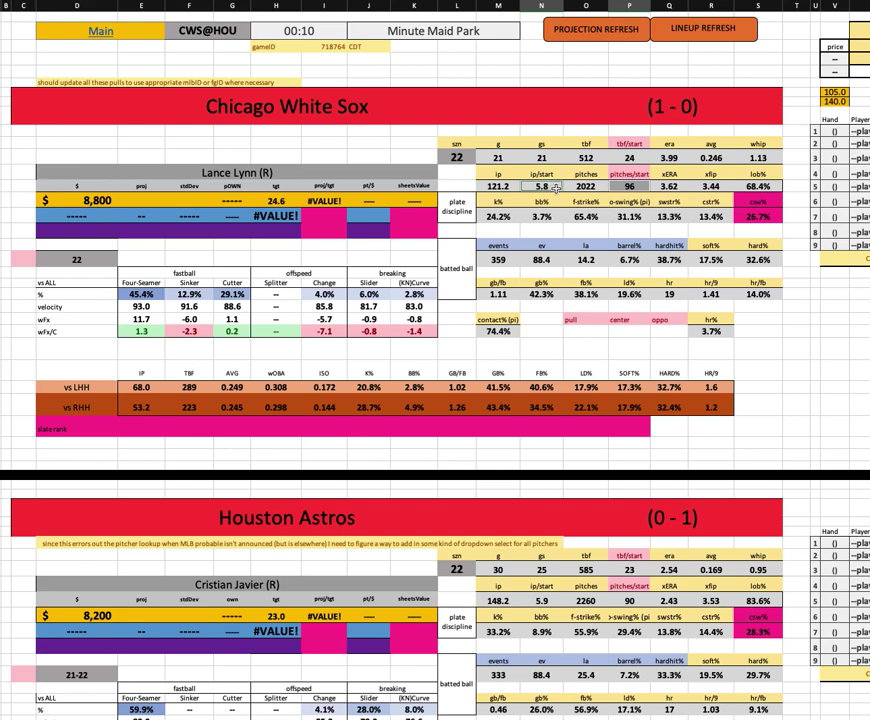
# - Check the White Sox starter's ERA, xERA, xFIP, innings pitched, WHIP and walk rate
pyautogui.click(672, 157)
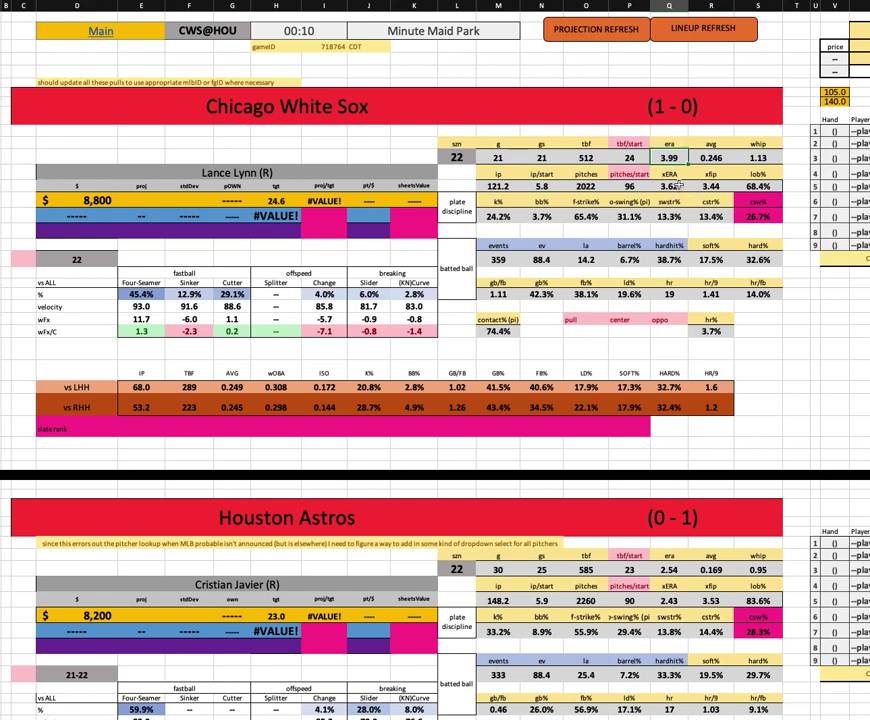
pyautogui.keyDown('super'); pyautogui.click(678, 186); pyautogui.keyUp('super')
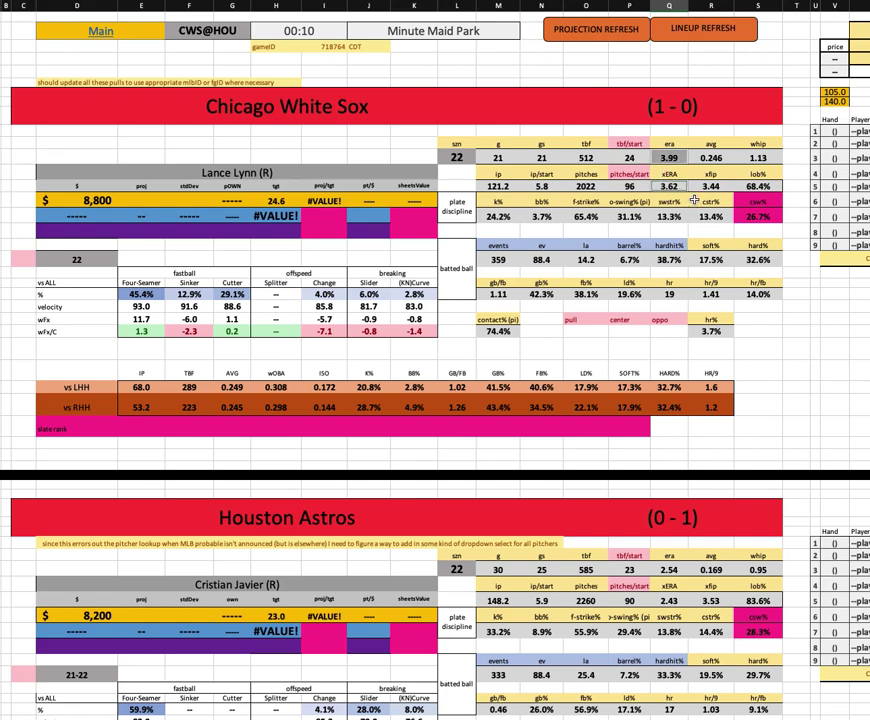
pyautogui.click(710, 186)
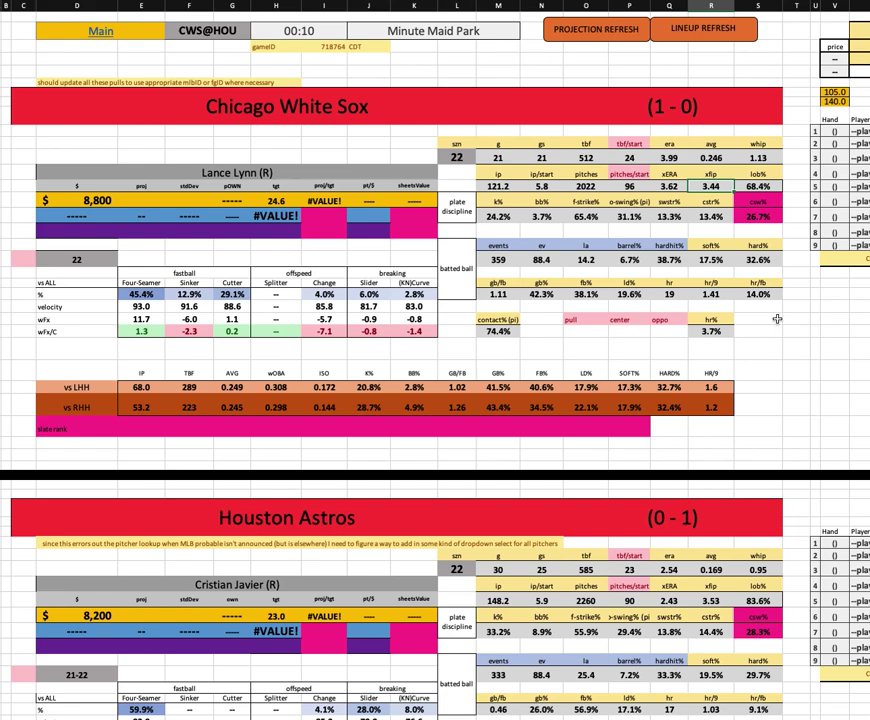
pyautogui.click(480, 186)
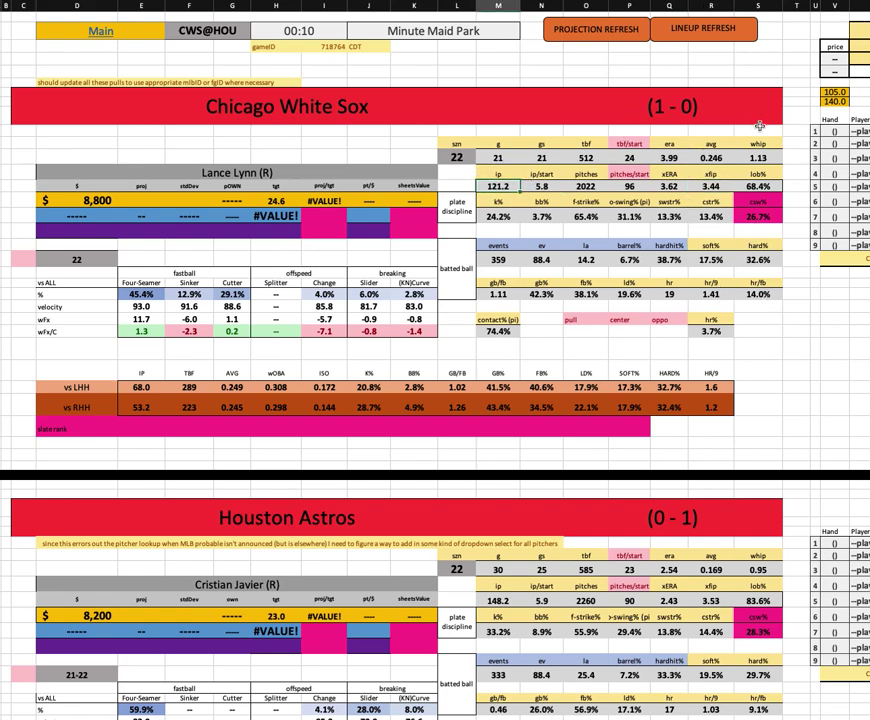
pyautogui.click(757, 158)
pyautogui.click(542, 215)
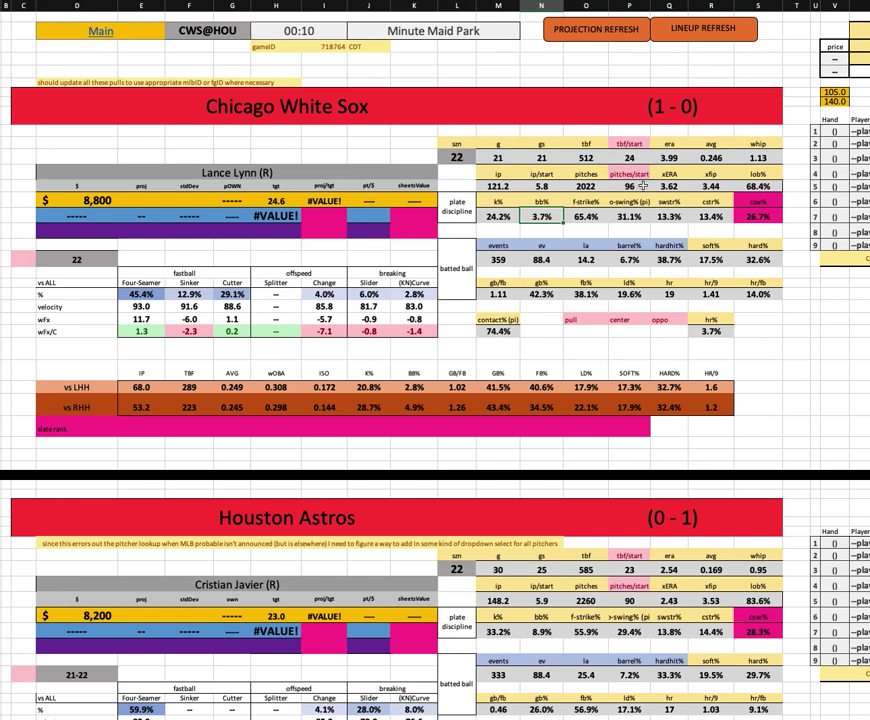
# - Examine the White Sox starter's contact rate and his breaking-ball and fastball usage, velocity and run values
pyautogui.click(498, 330)
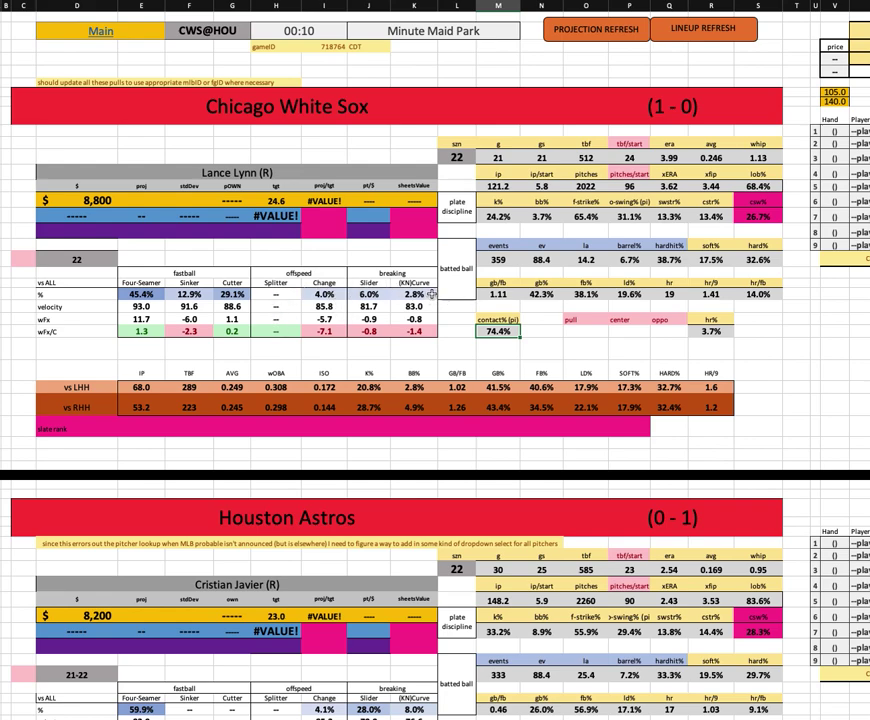
pyautogui.moveTo(432, 293); pyautogui.dragTo(374, 335)
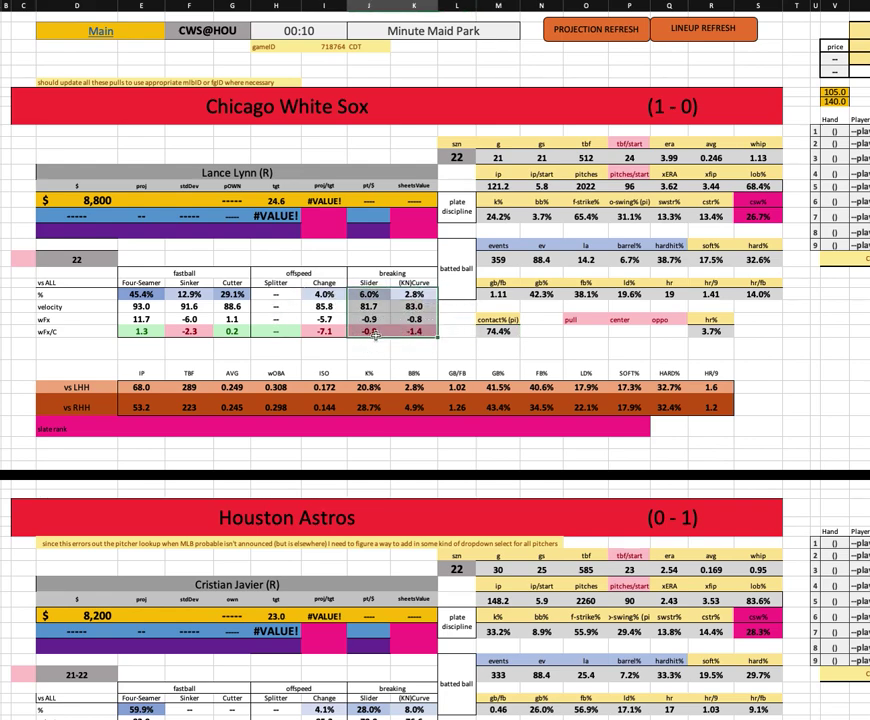
pyautogui.click(148, 296)
pyautogui.moveTo(152, 316); pyautogui.dragTo(233, 336)
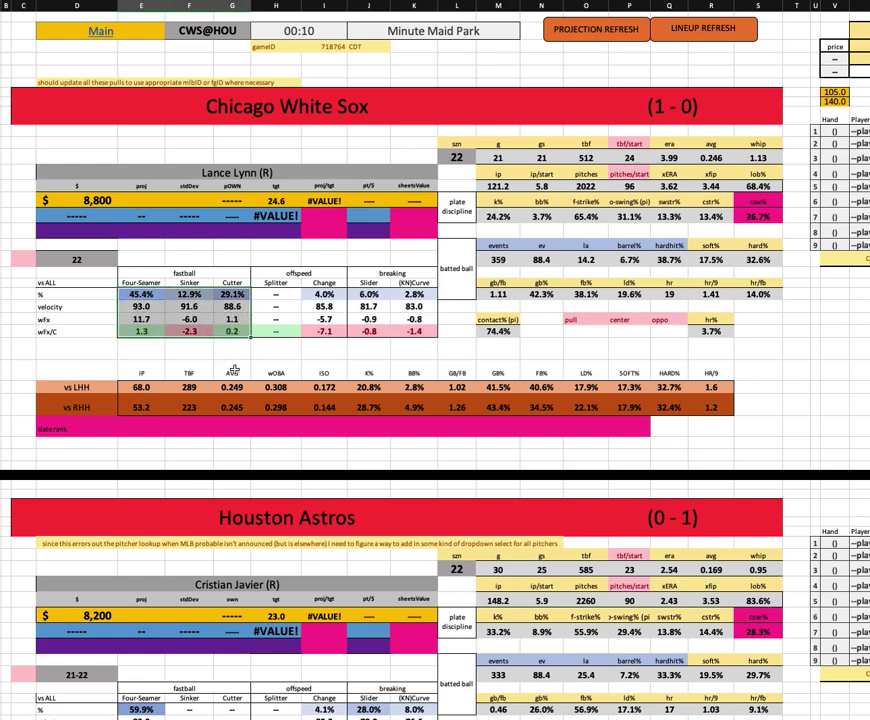
pyautogui.click(190, 330)
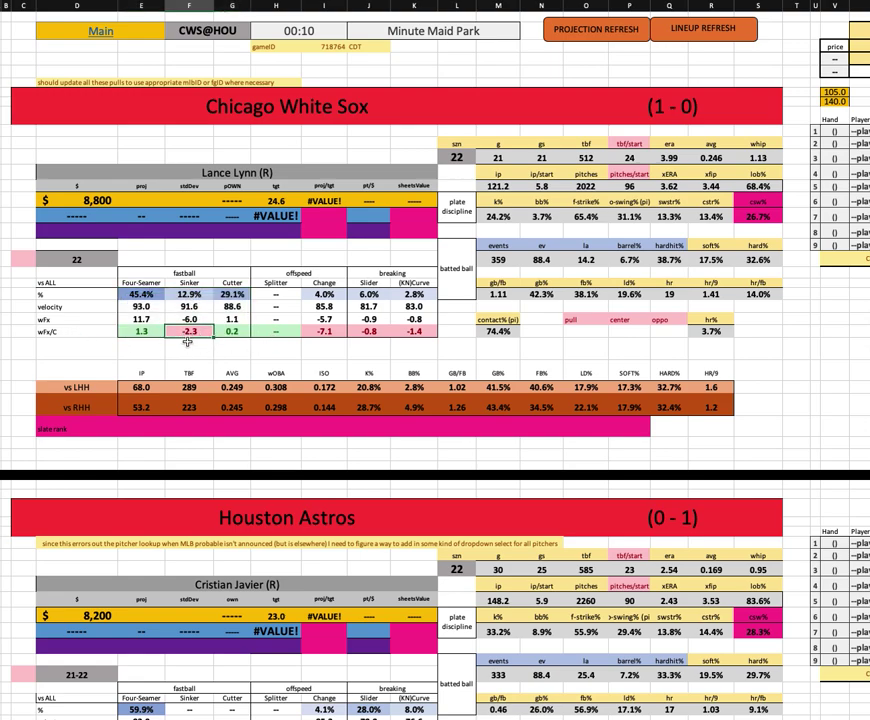
pyautogui.moveTo(147, 293); pyautogui.dragTo(233, 339)
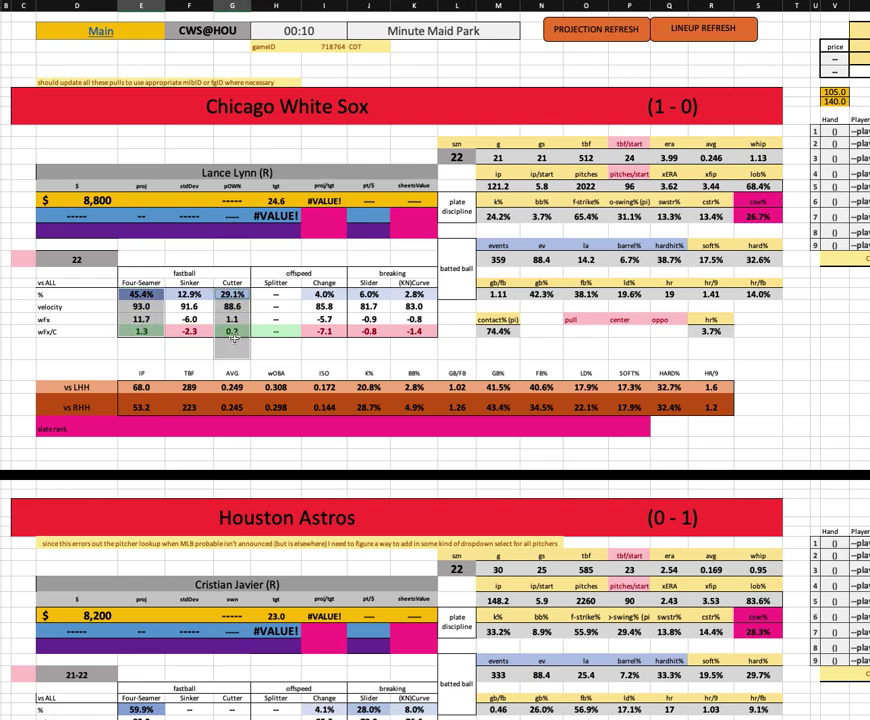
pyautogui.click(272, 343)
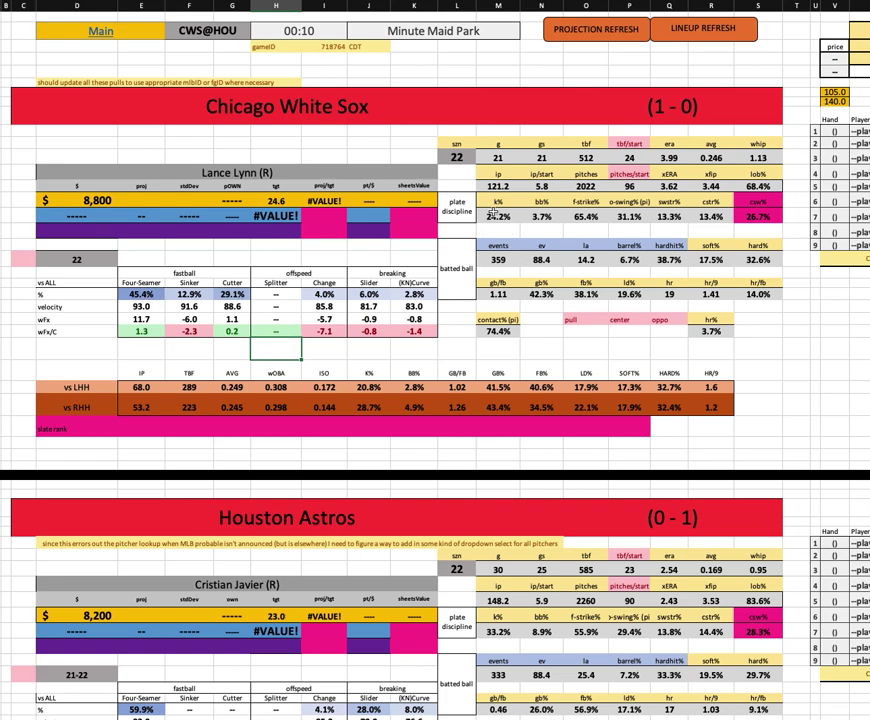
# - Check the White Sox starter's strikeout rate and GB/FB ratio, and his ISO, K% and HR/9 splits by batter handedness
pyautogui.click(490, 216)
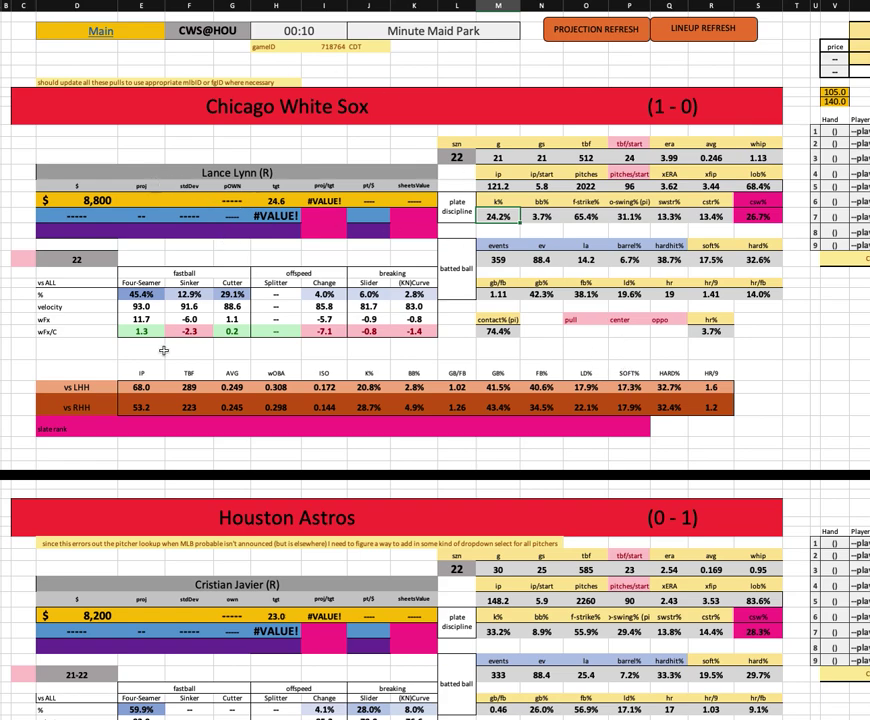
pyautogui.click(502, 294)
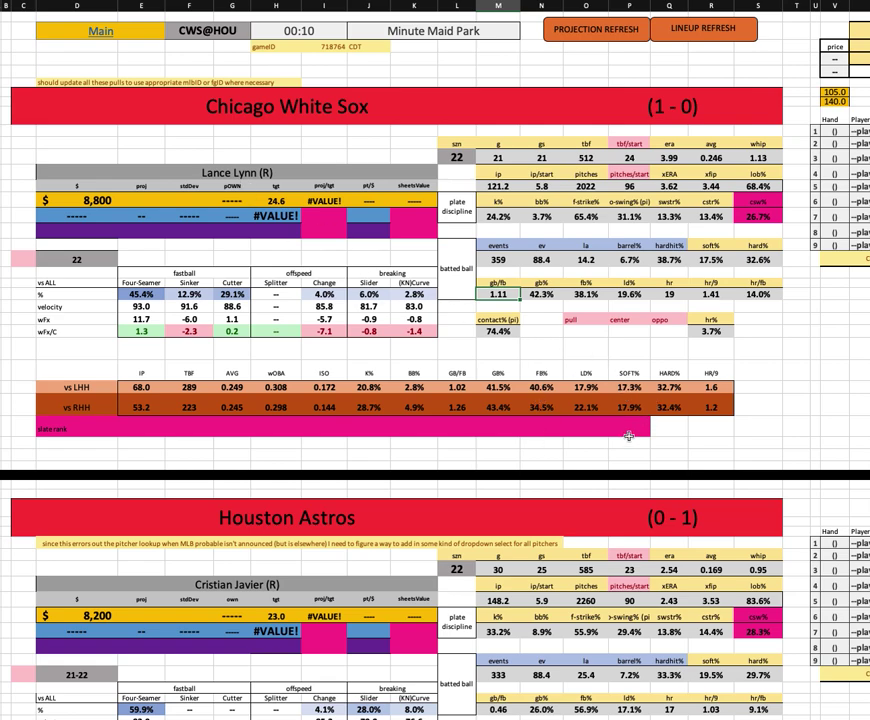
pyautogui.press('Left')
pyautogui.press('Left')
pyautogui.press('Left')
pyautogui.press('Left')
pyautogui.press('Down')
pyautogui.press('Down')
pyautogui.press('Down')
pyautogui.press('Down')
pyautogui.press('Down')
pyautogui.press('Down')
pyautogui.press('Down')
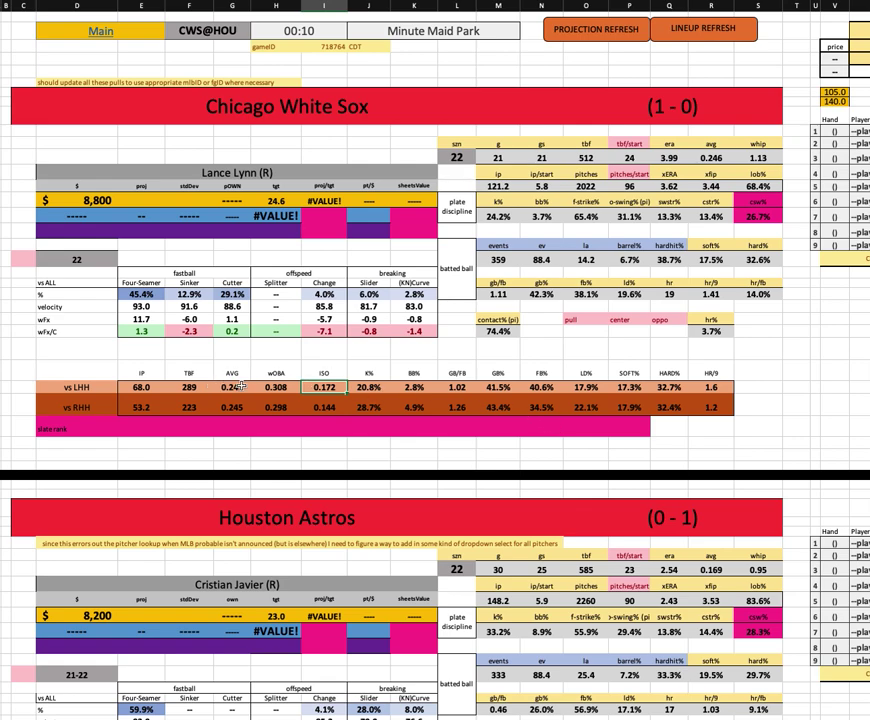
pyautogui.click(338, 407)
pyautogui.click(368, 388)
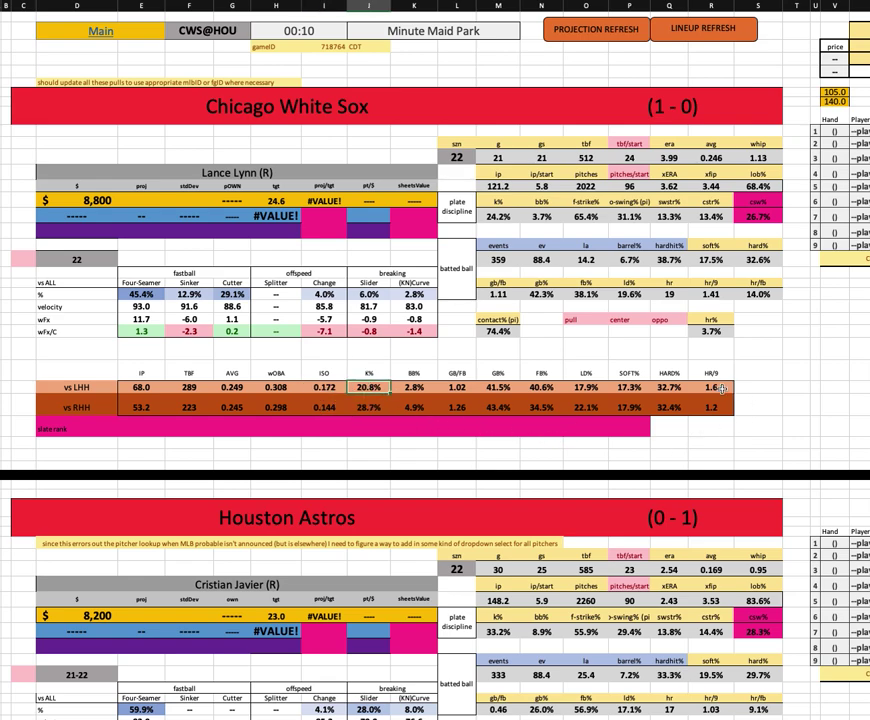
pyautogui.click(722, 389)
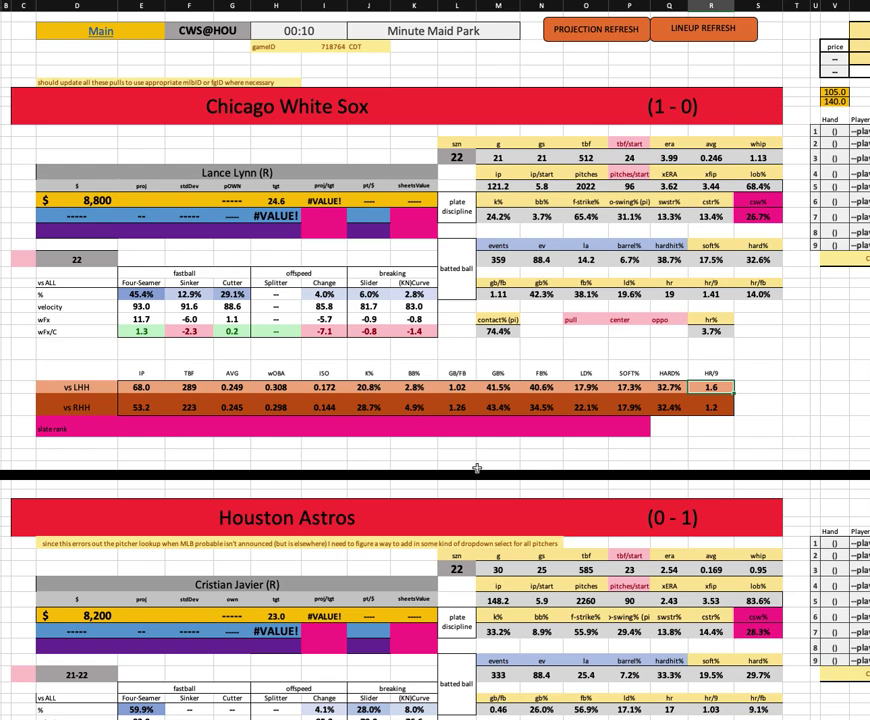
# - Compare the White Sox starter's statistics with the Houston Astros starter's block below
pyautogui.scroll(-3, 463, 461)
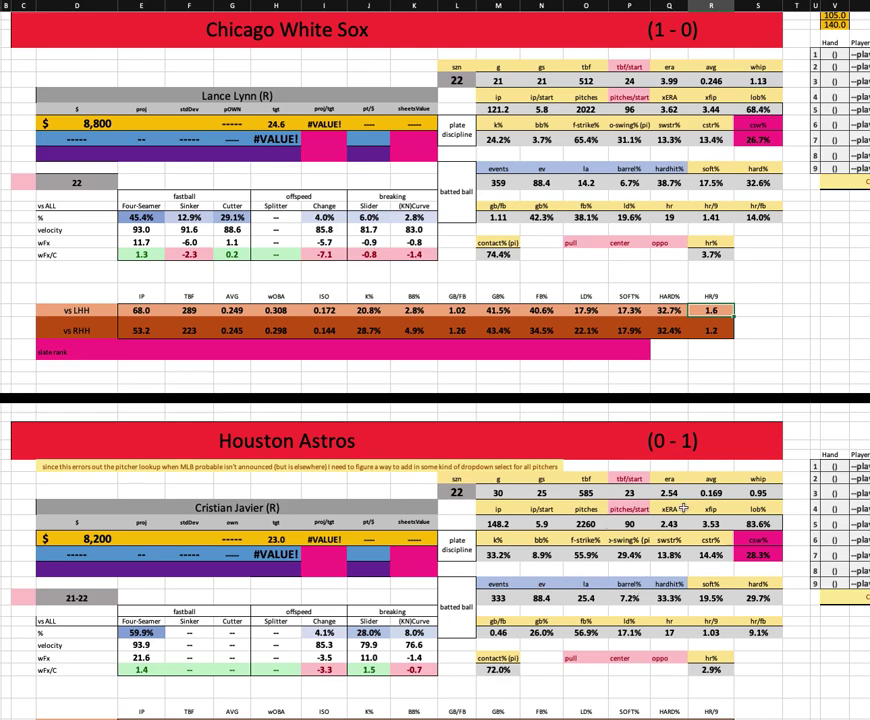
pyautogui.scroll(3, 425, 400)
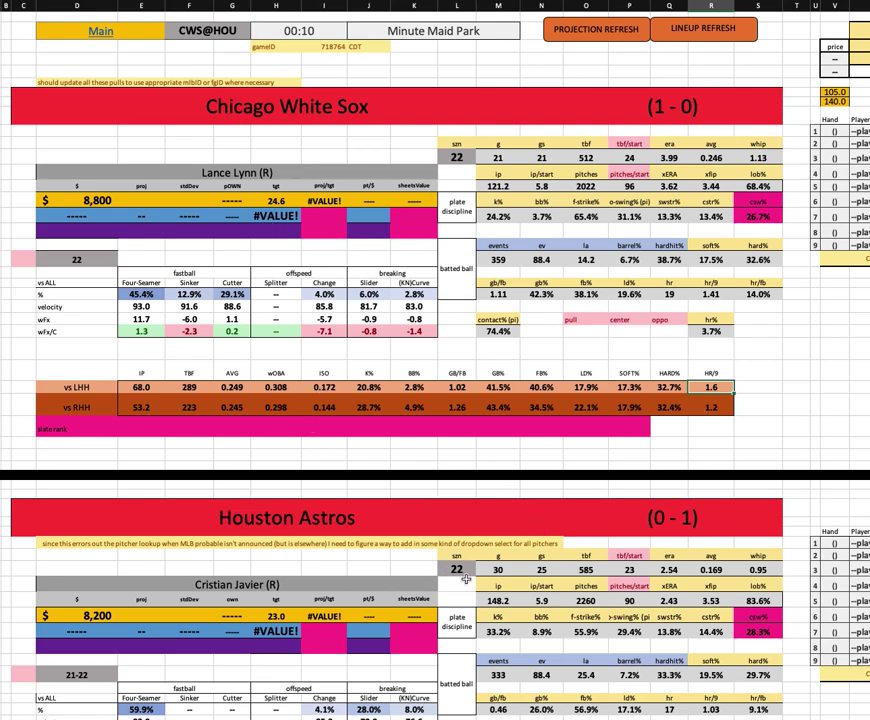
pyautogui.scroll(-2, 368, 533)
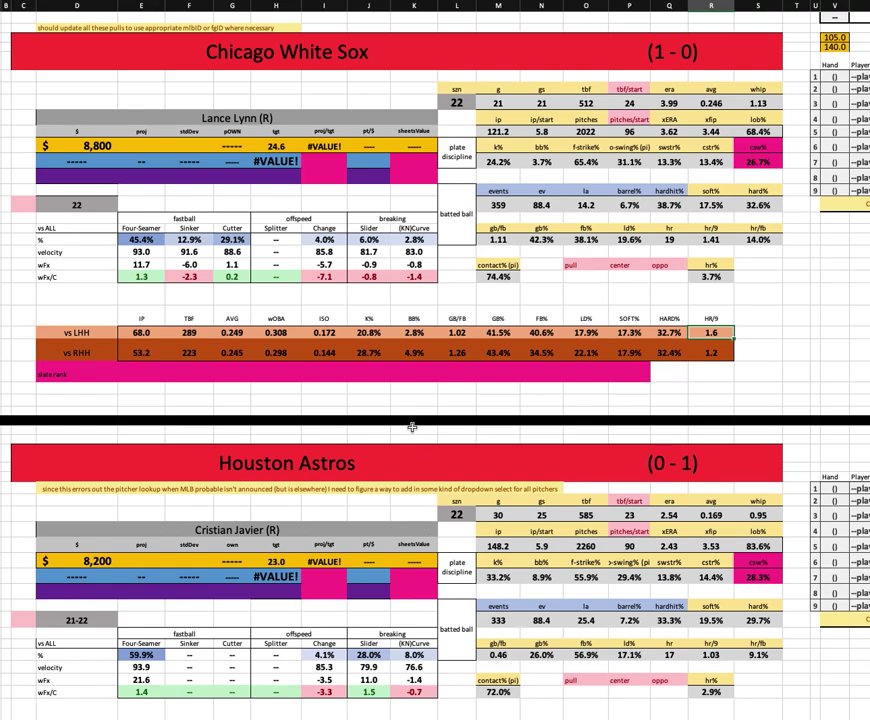
# - Switch to the FantasyLabs daily lineups page and review the Houston Astros' projected batting order, focusing on the third and fourth hitters
pyautogui.press('super+Tab')
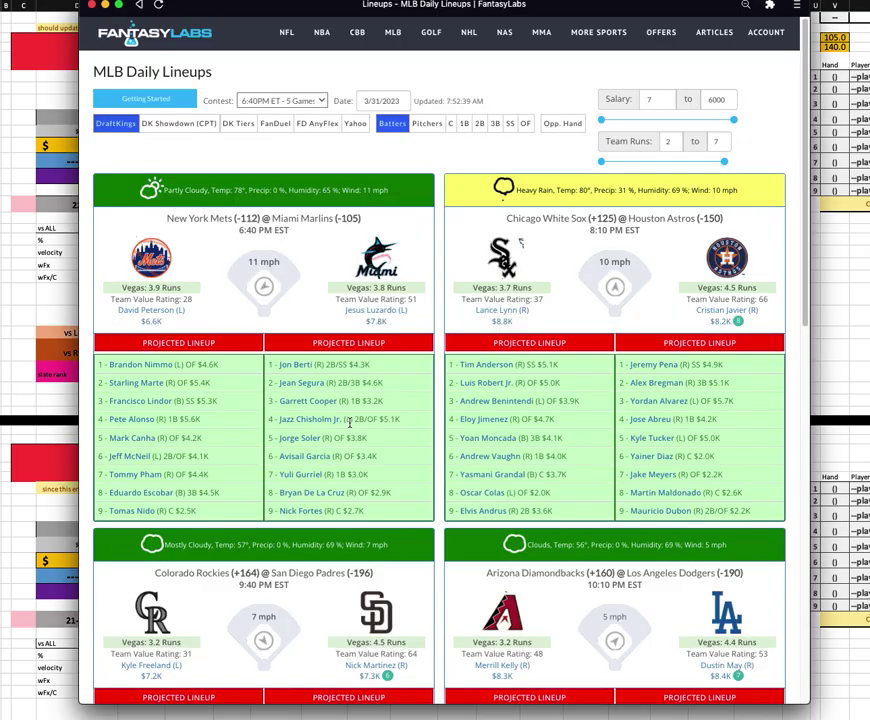
pyautogui.scroll(-5, 349, 423)
pyautogui.scroll(5, 559, 450)
pyautogui.moveTo(676, 355); pyautogui.dragTo(747, 468)
pyautogui.click(756, 516)
pyautogui.moveTo(720, 419); pyautogui.dragTo(620, 419)
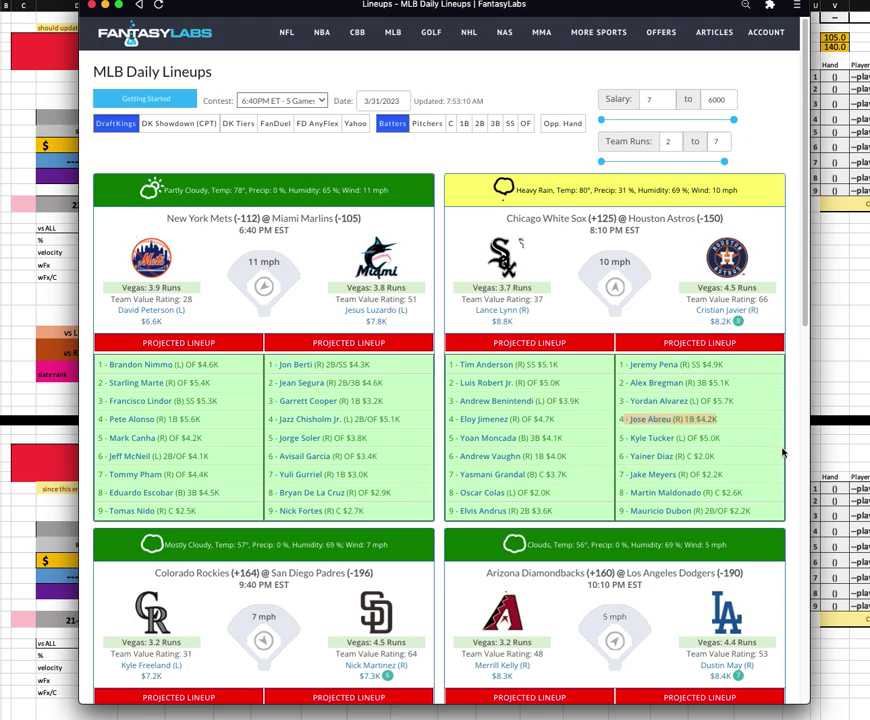
pyautogui.moveTo(735, 400); pyautogui.dragTo(626, 400)
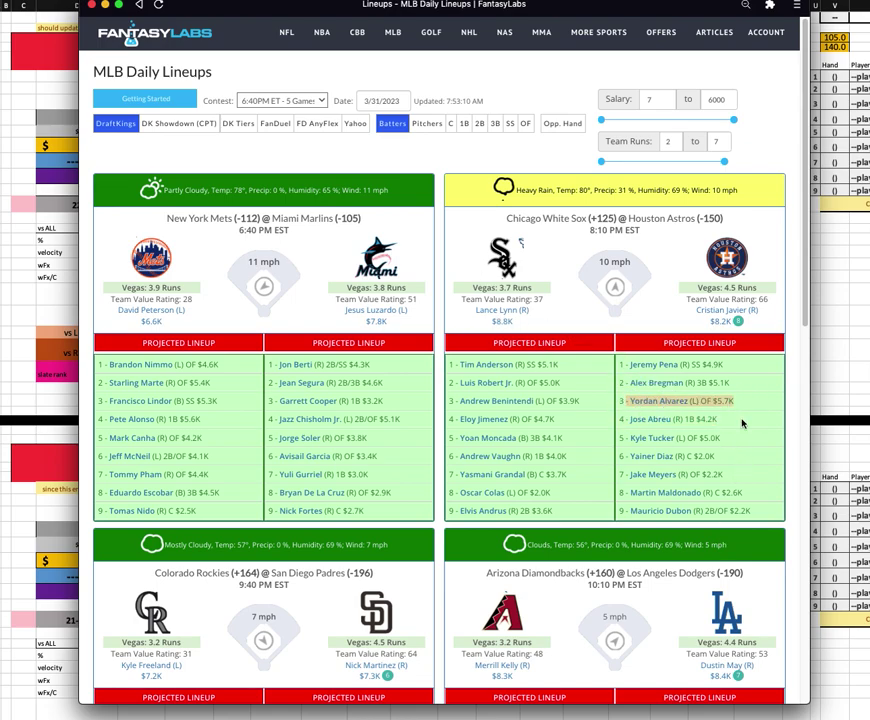
# - Switch back to the Excel matchup sheet and check the Houston Astros starter's strikeout rate, GB/FB ratio and fly-ball rate
pyautogui.click(835, 461)
pyautogui.scroll(-5, 437, 380)
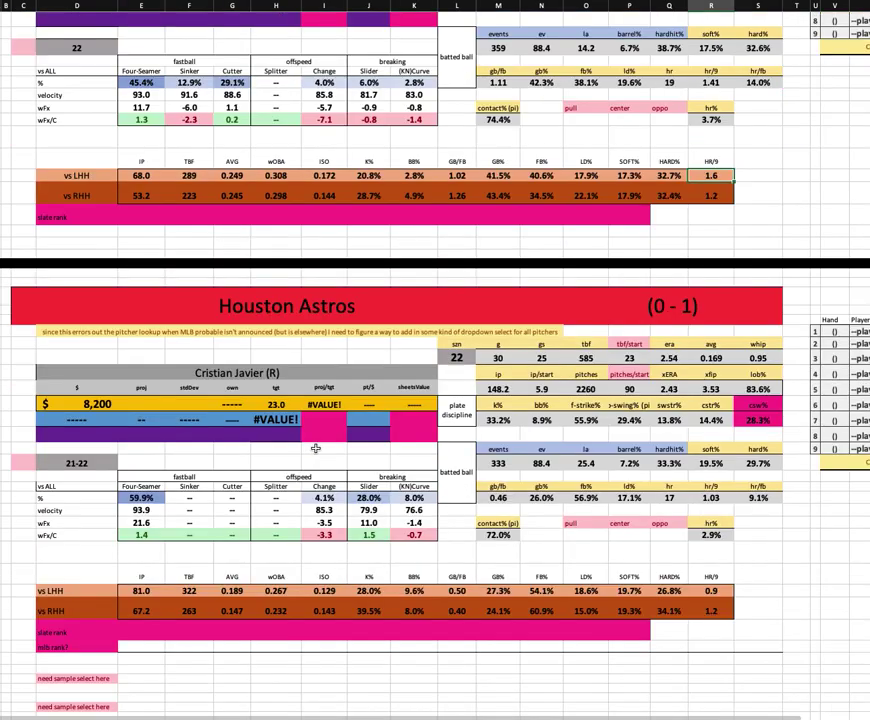
pyautogui.click(498, 419)
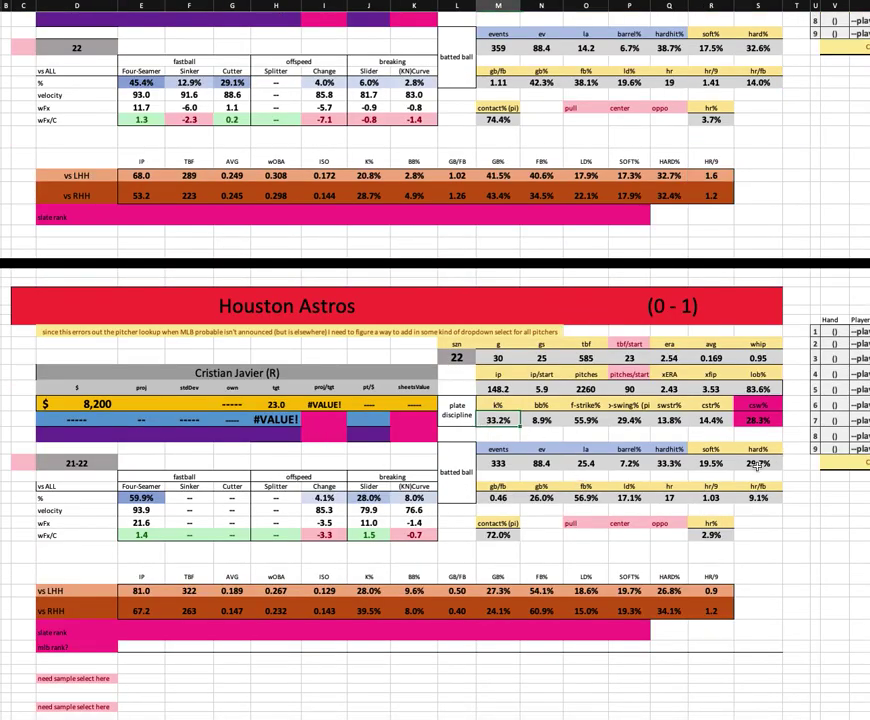
pyautogui.click(515, 498)
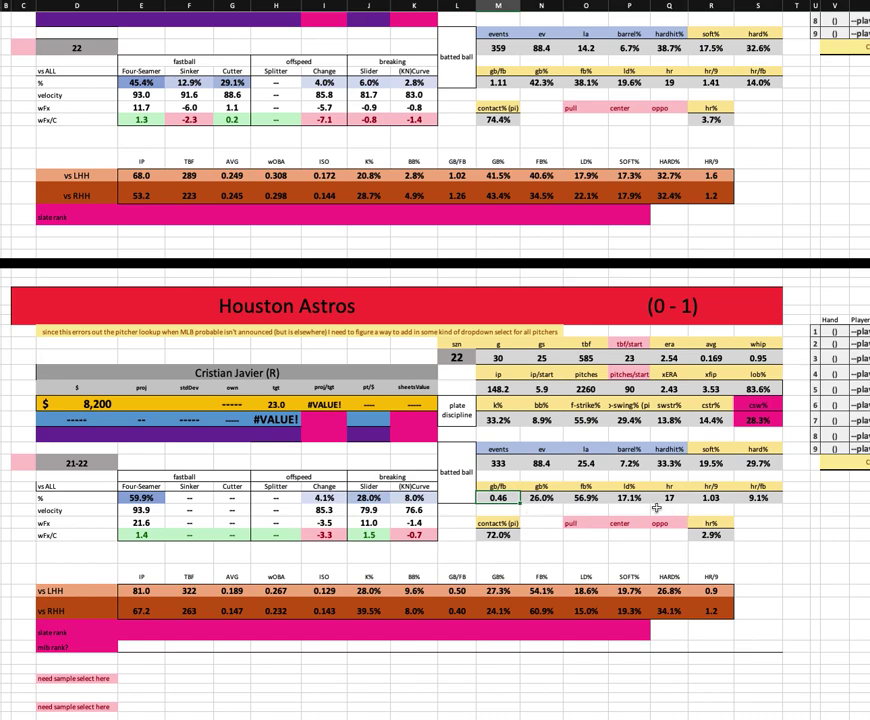
pyautogui.click(587, 497)
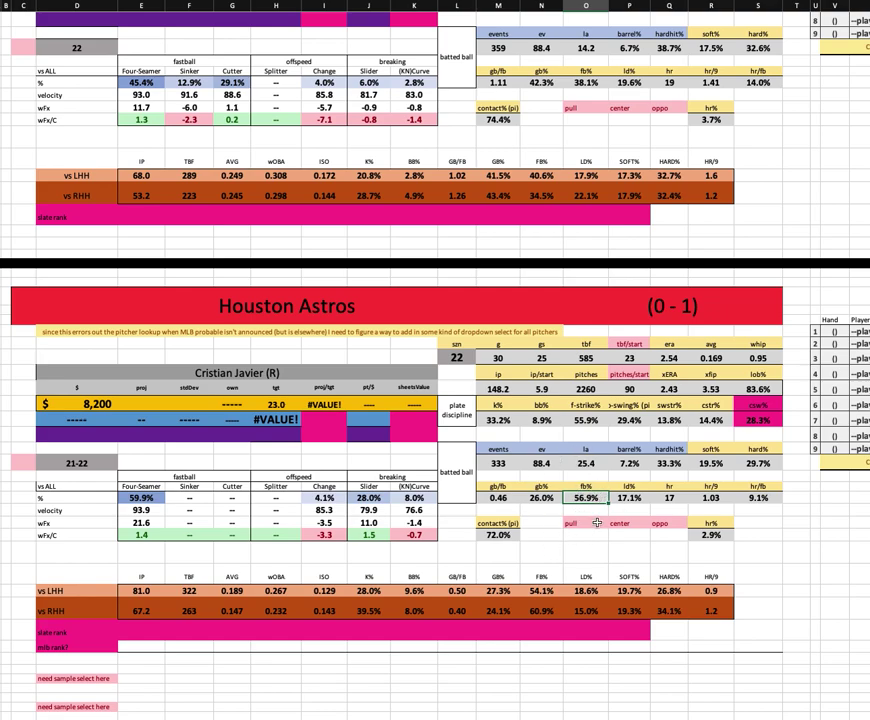
# - Check the Astros starter's hard-hit rate, hard-contact percentage and barrel rate in the batted-ball block
pyautogui.click(665, 462)
pyautogui.keyDown('ctrl'); pyautogui.click(752, 463); pyautogui.keyUp('ctrl')
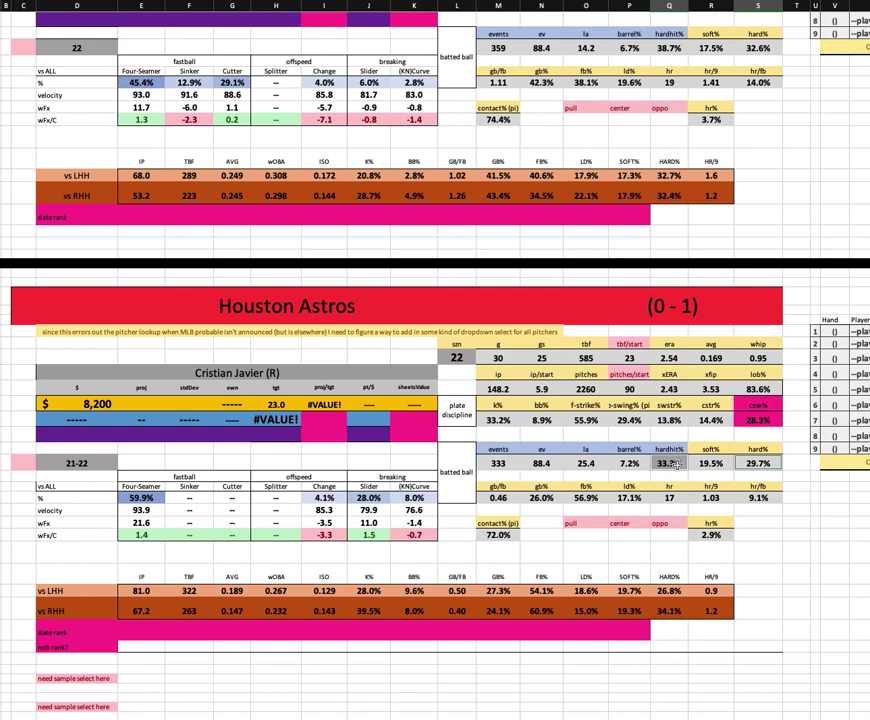
pyautogui.click(770, 462)
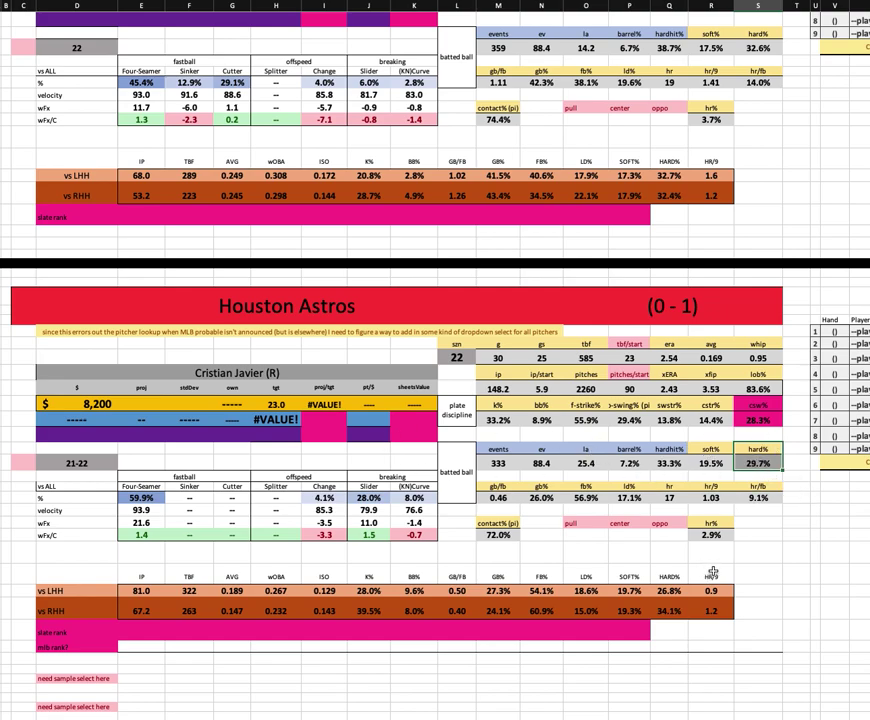
pyautogui.click(632, 463)
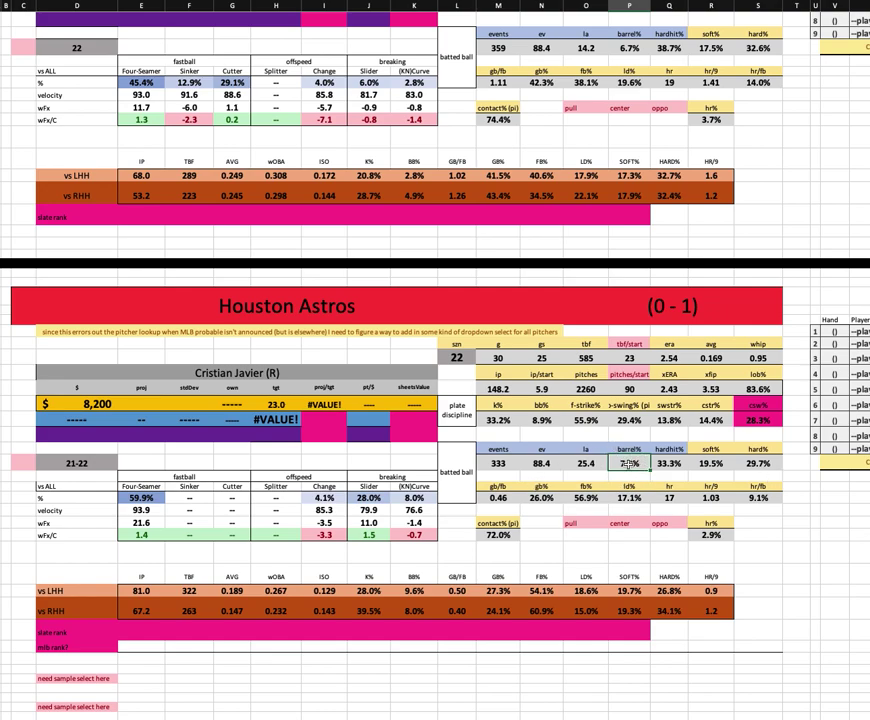
# - Review the Astros starter's plate-discipline figures: K%, swinging-strike, called-strike and CSW rates
pyautogui.press('Left')
pyautogui.press('Left')
pyautogui.press('Left')
pyautogui.press('Up')
pyautogui.press('Up')
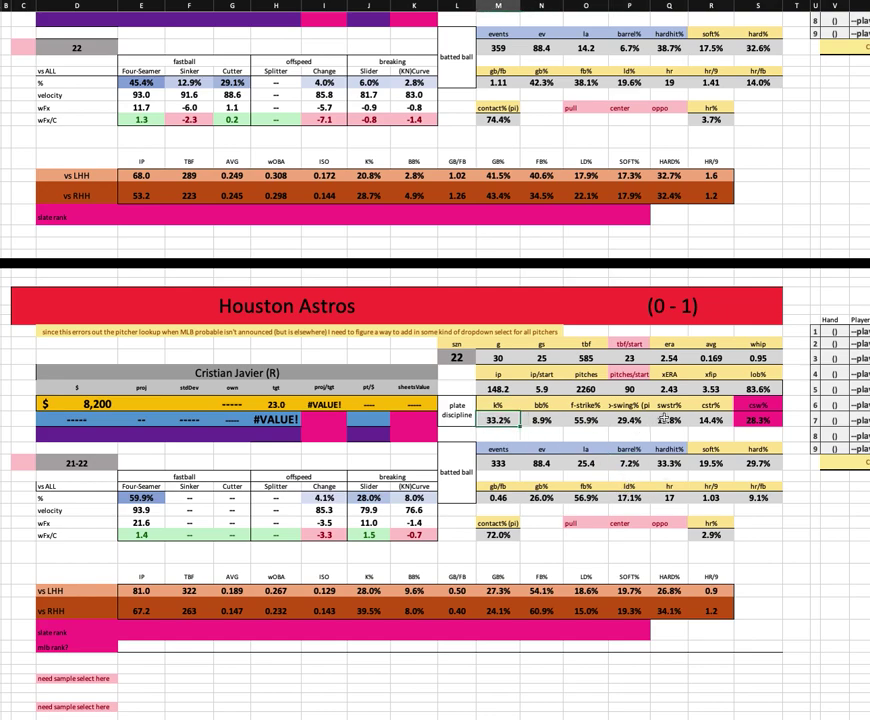
pyautogui.click(676, 420)
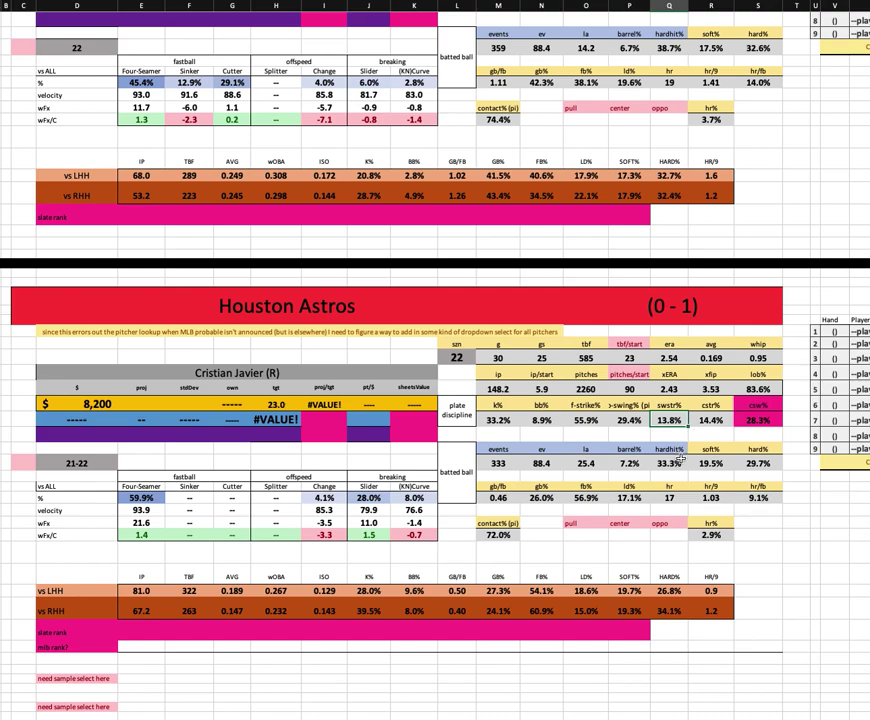
pyautogui.click(772, 418)
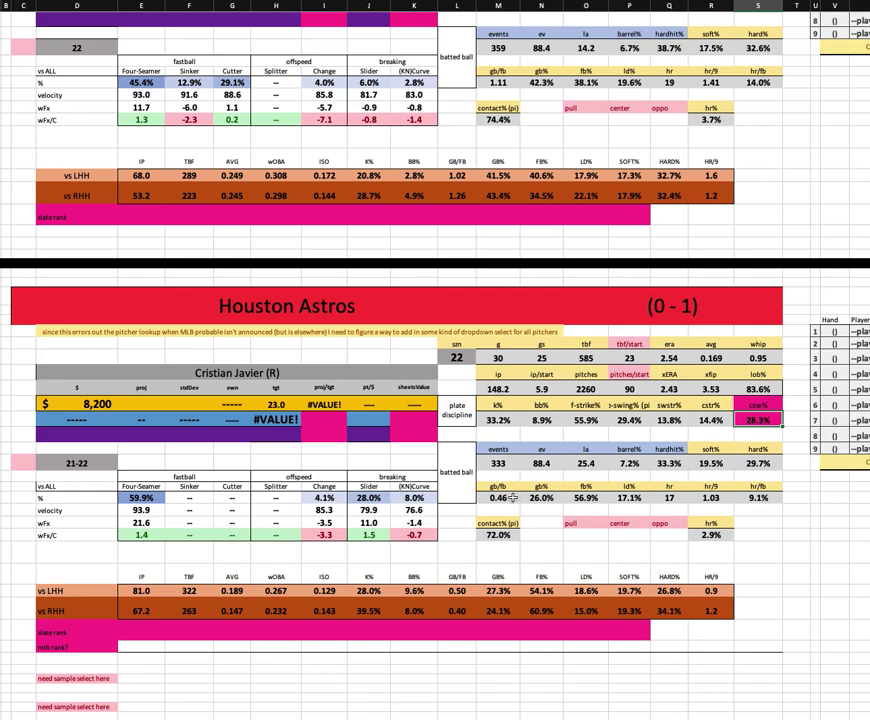
pyautogui.click(712, 421)
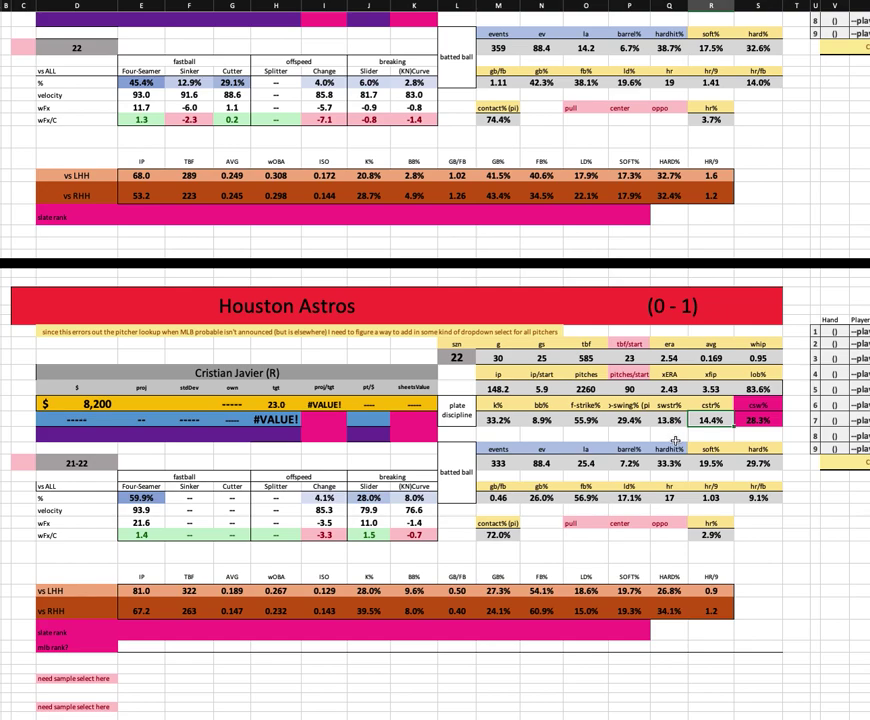
# - Compare the Astros starter's WHIP and ERA with his xERA and xFIP
pyautogui.click(766, 358)
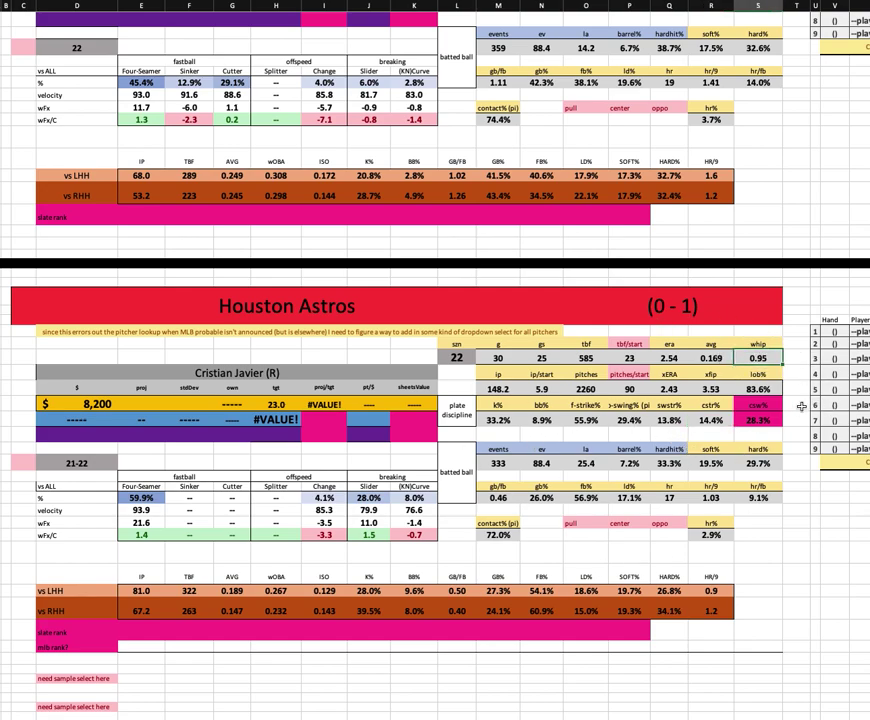
pyautogui.click(670, 358)
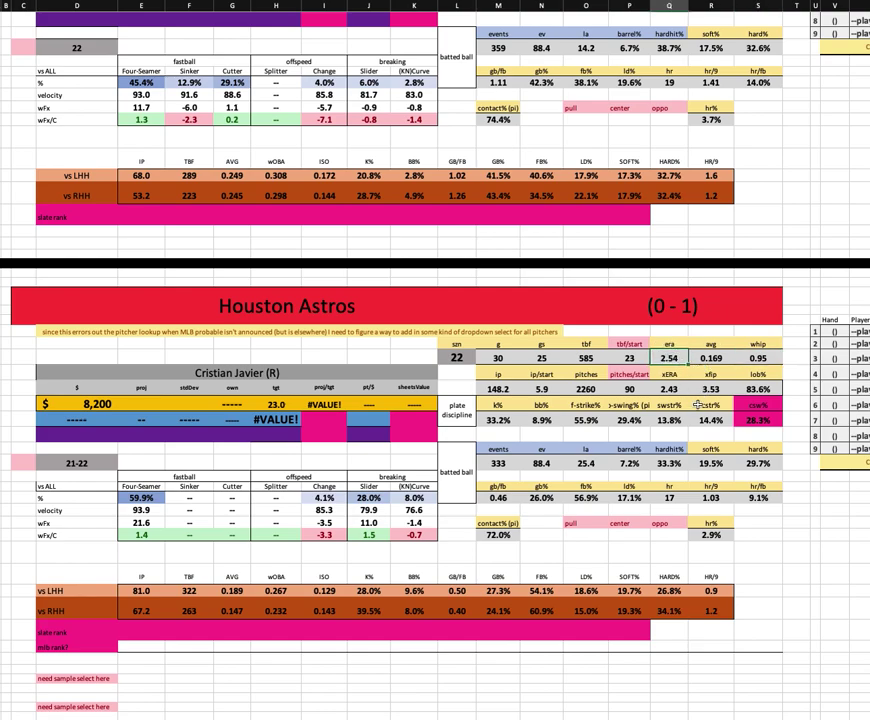
pyautogui.click(714, 389)
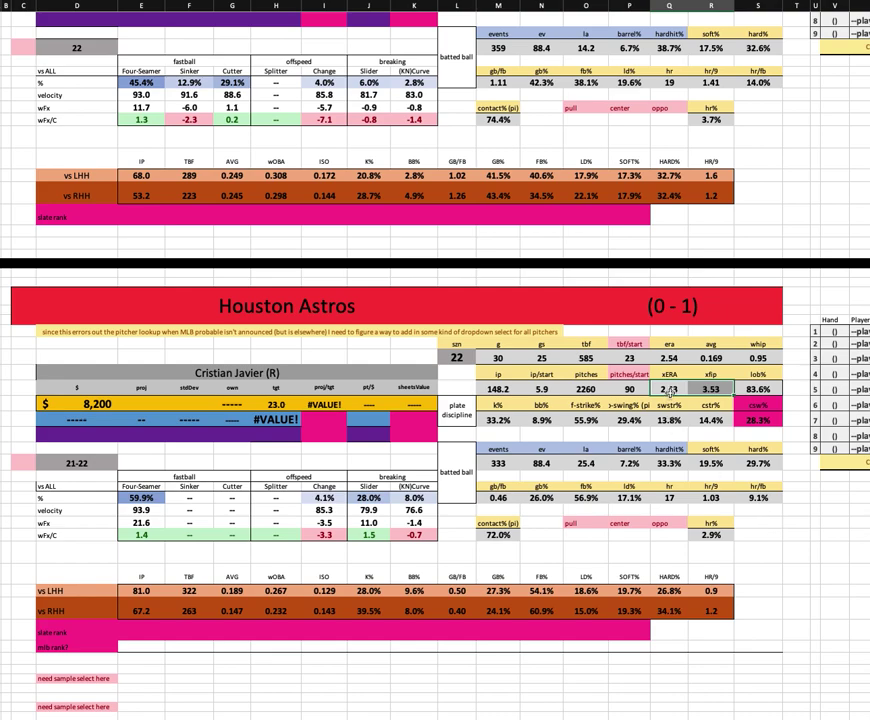
pyautogui.click(712, 391)
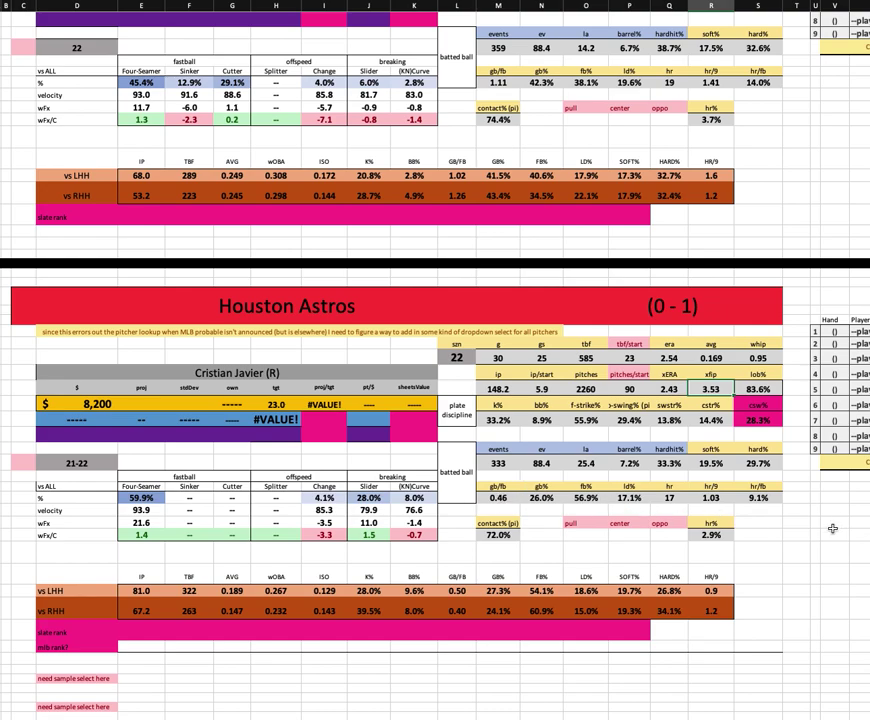
# - Check the Astros starter's HR/FB, first-strike, walk and barrel rates
pyautogui.click(757, 500)
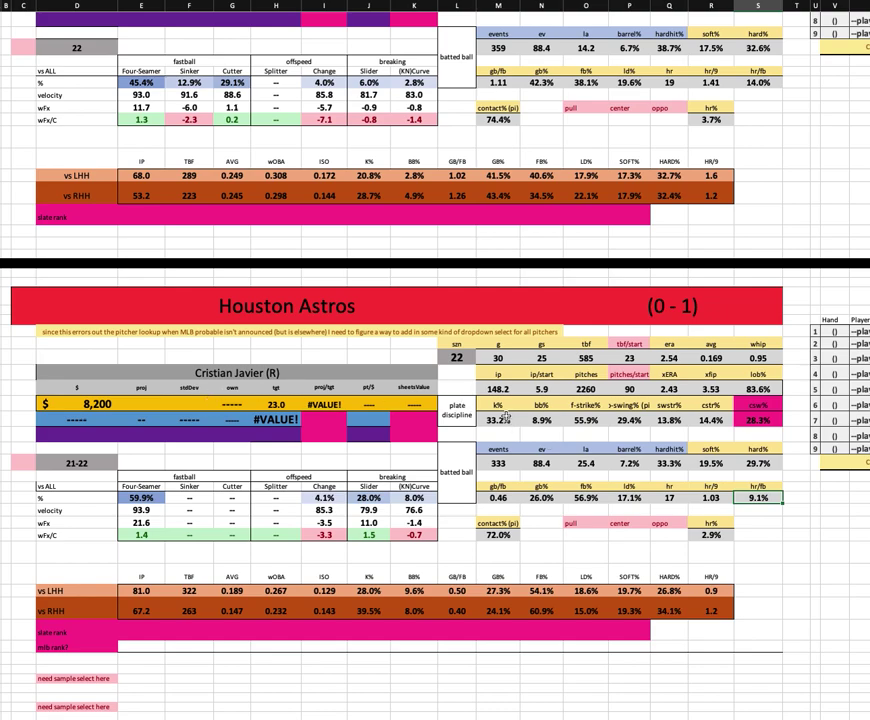
pyautogui.click(590, 420)
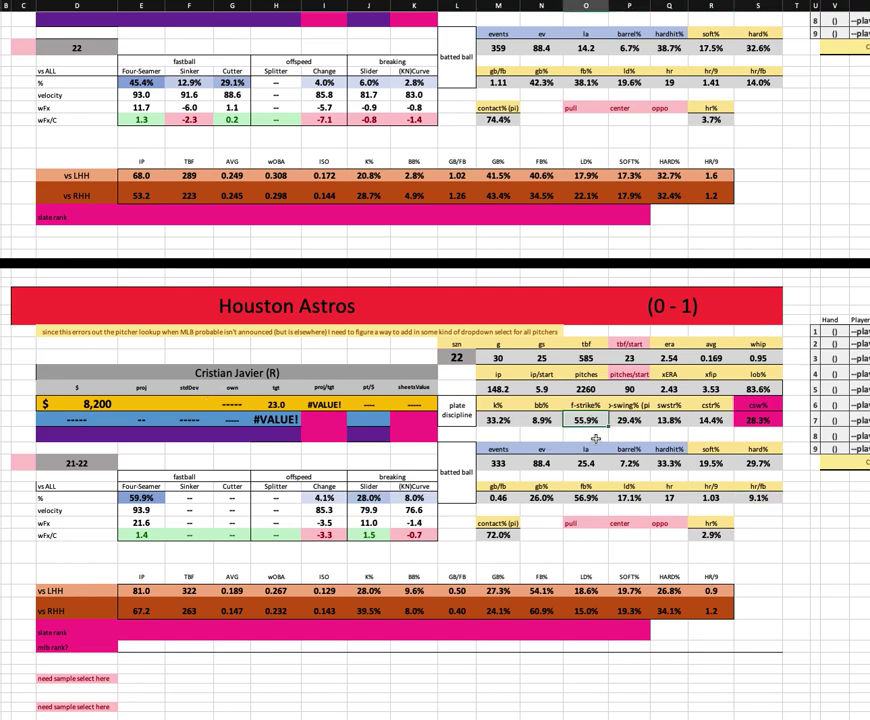
pyautogui.click(543, 420)
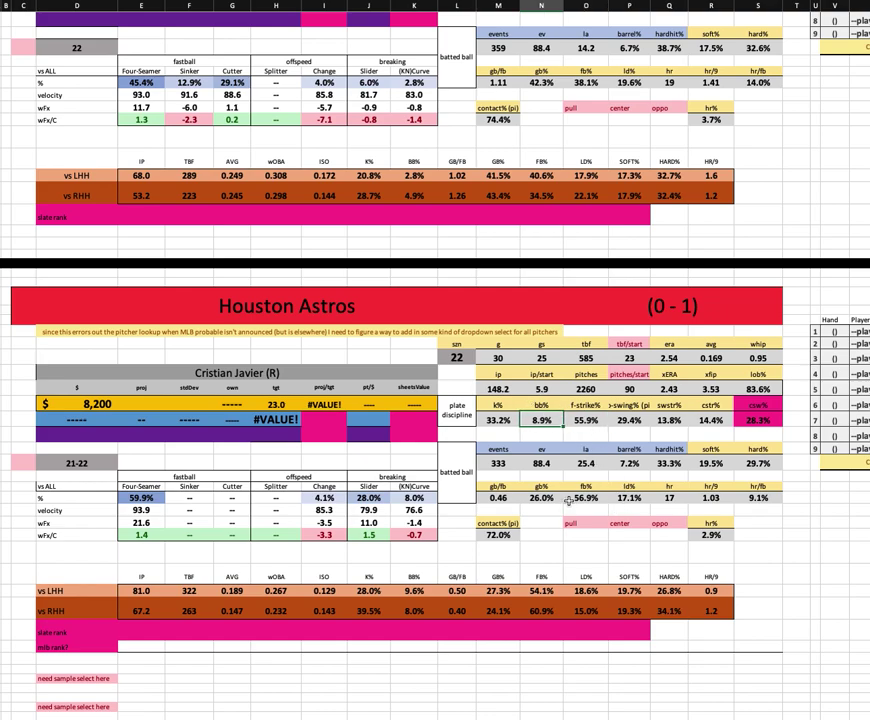
pyautogui.click(636, 461)
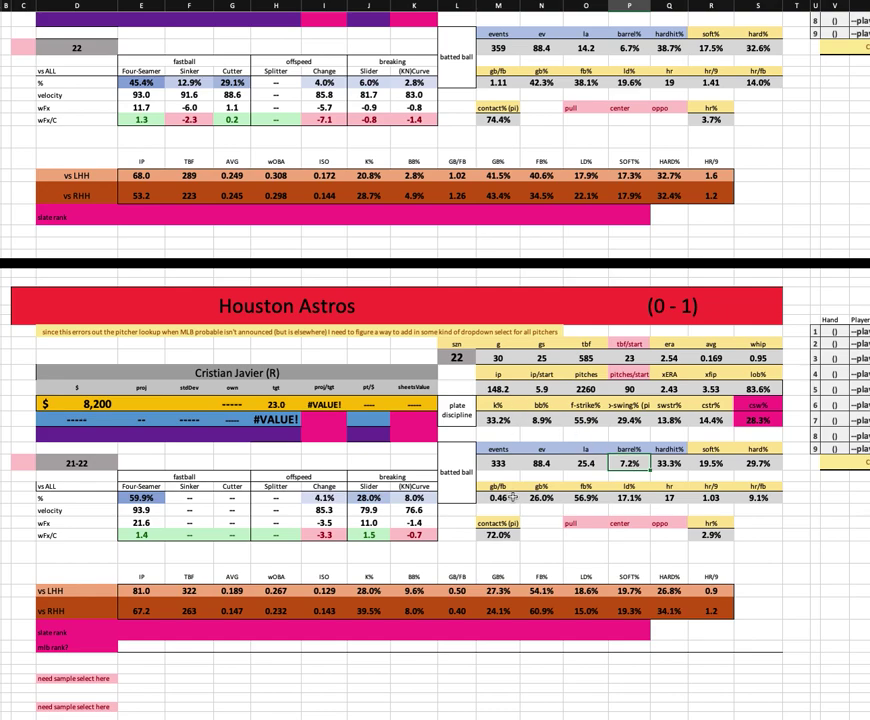
# - Examine usage, velocity and run values of the Astros starter's four-seamer, slider and changeup, plus the curveball's wFx/C
pyautogui.moveTo(128, 498); pyautogui.dragTo(142, 537)
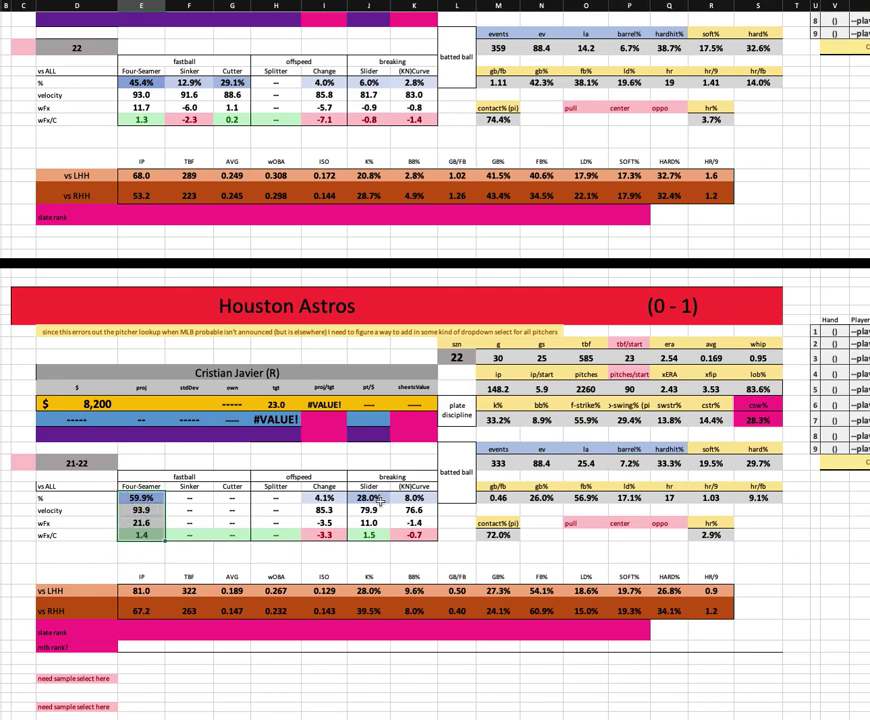
pyautogui.moveTo(368, 498); pyautogui.dragTo(370, 536)
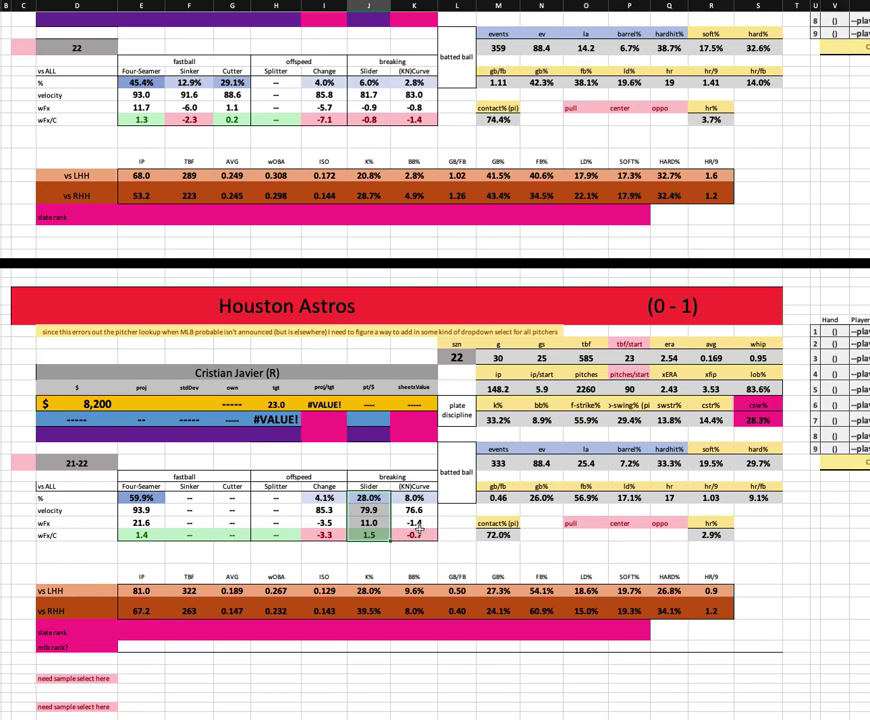
pyautogui.moveTo(325, 497); pyautogui.dragTo(328, 535)
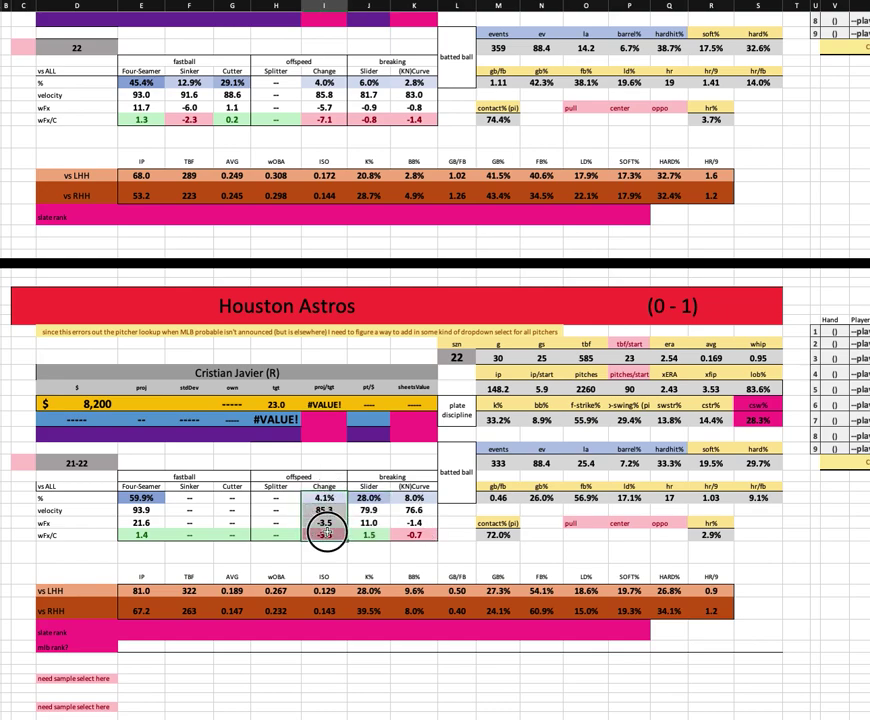
pyautogui.click(428, 538)
pyautogui.keyDown('super'); pyautogui.click(328, 535); pyautogui.keyUp('super')
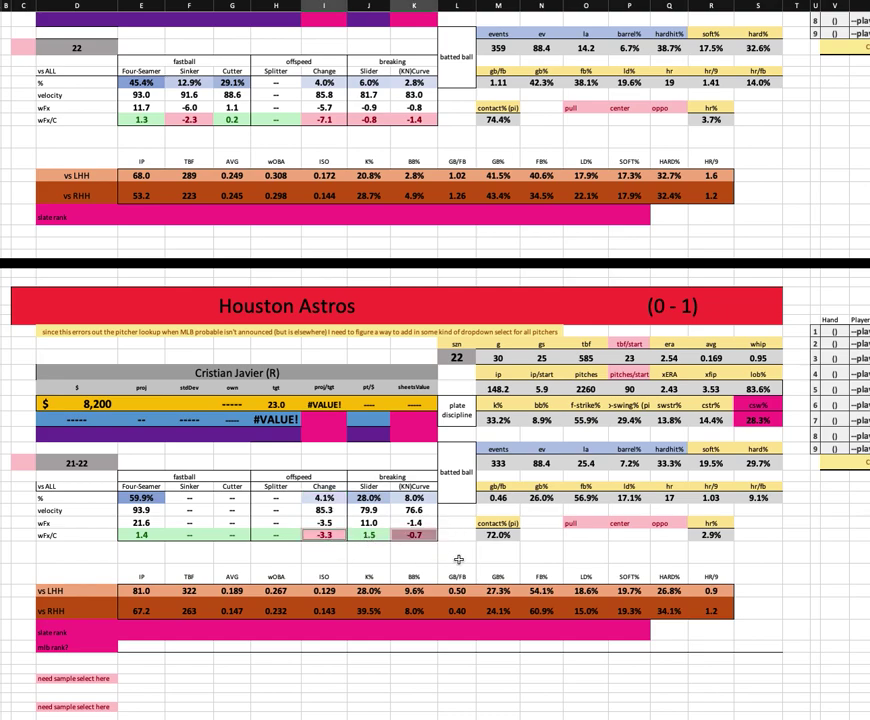
# - Review the Astros starter's ISO splits by batter handedness and his K% against right-handers, then recheck his barrel rate
pyautogui.scroll(-2, 275, 520)
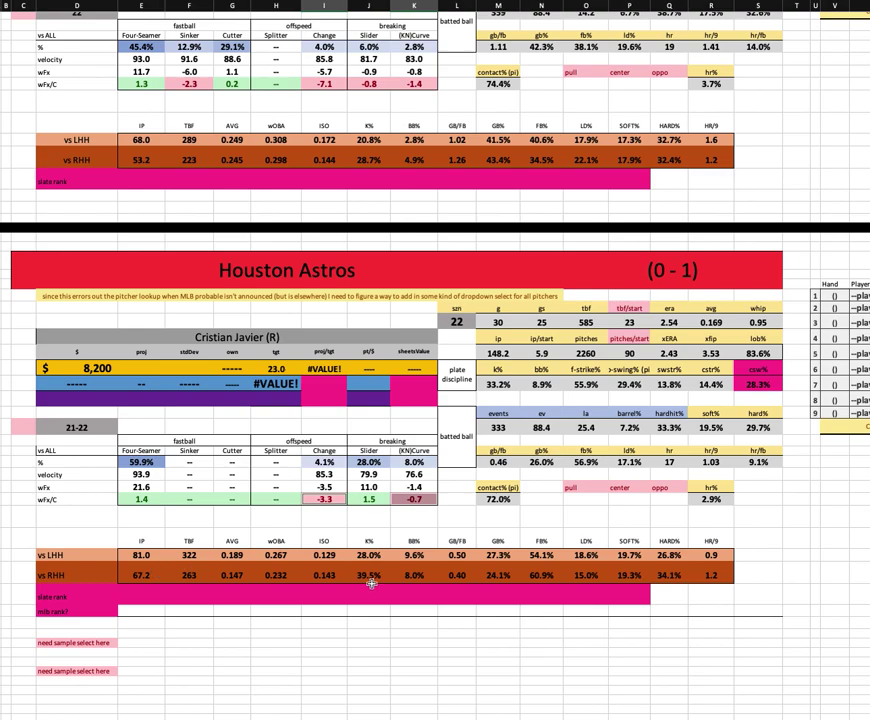
pyautogui.click(326, 575)
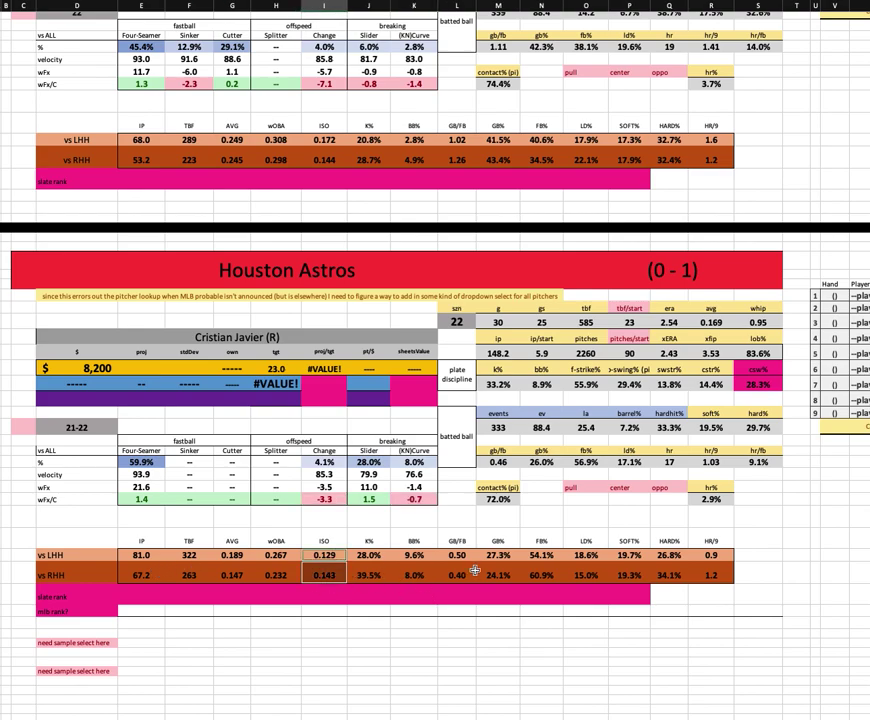
pyautogui.moveTo(341, 556); pyautogui.dragTo(341, 576)
pyautogui.click(368, 575)
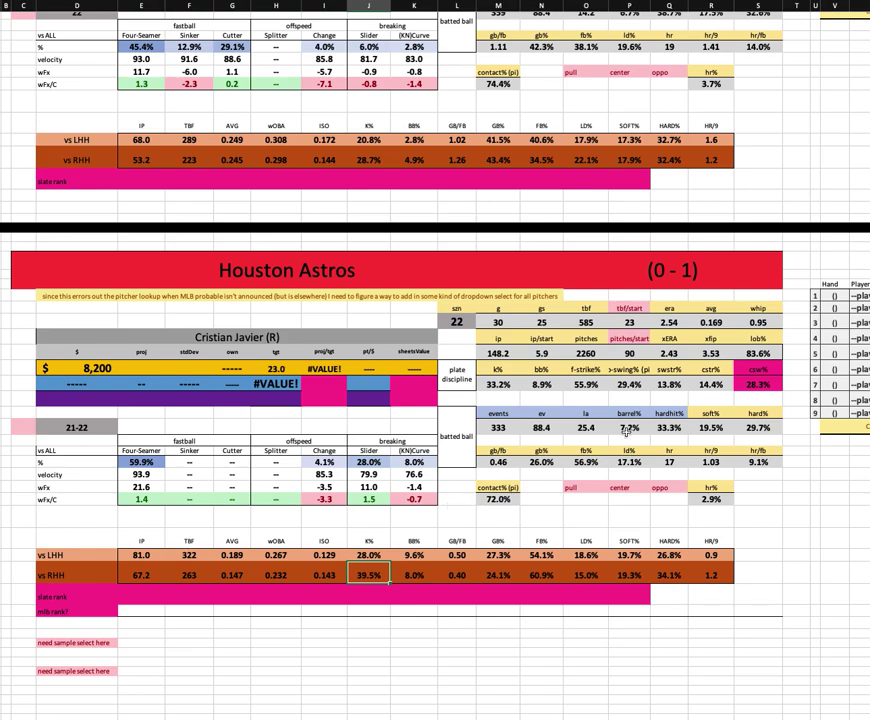
pyautogui.click(631, 426)
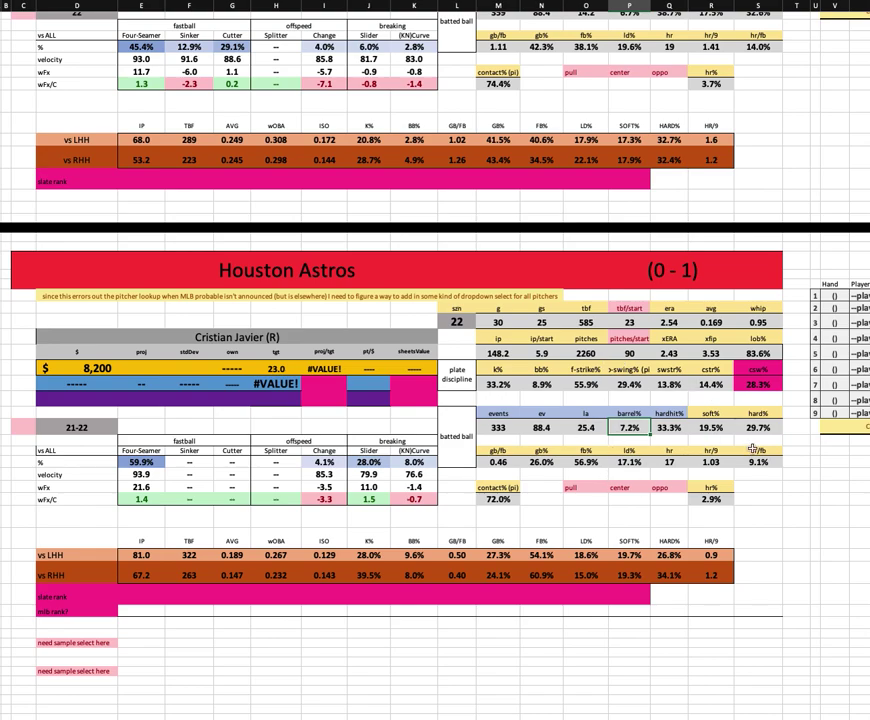
# - Change the sheet's selected matchup from the White Sox–Astros game to COL@SD
pyautogui.scroll(4, 368, 362)
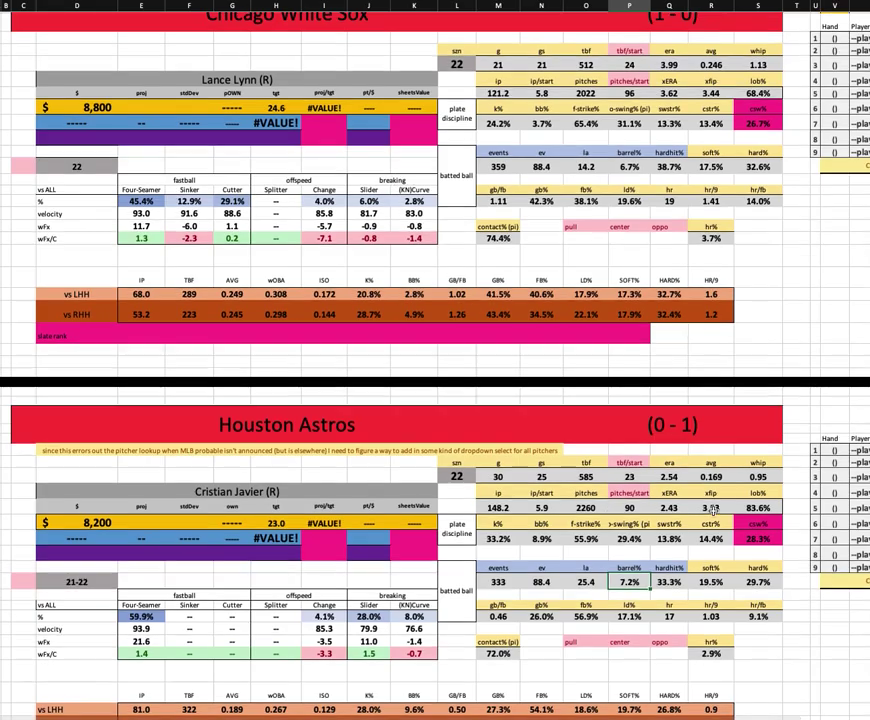
pyautogui.scroll(2, 585, 365)
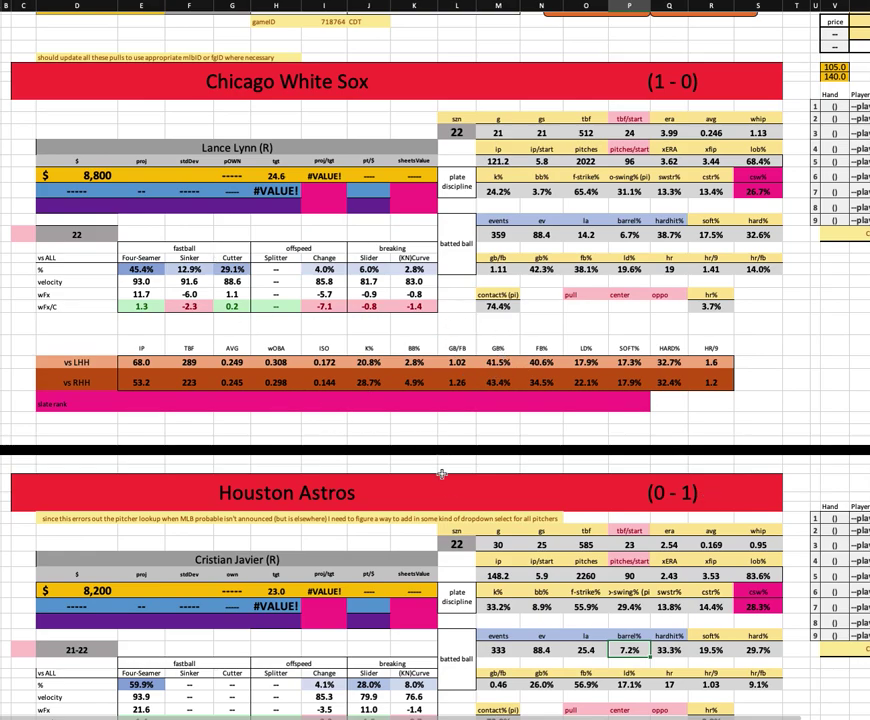
pyautogui.scroll(-3, 395, 490)
pyautogui.scroll(4, 456, 410)
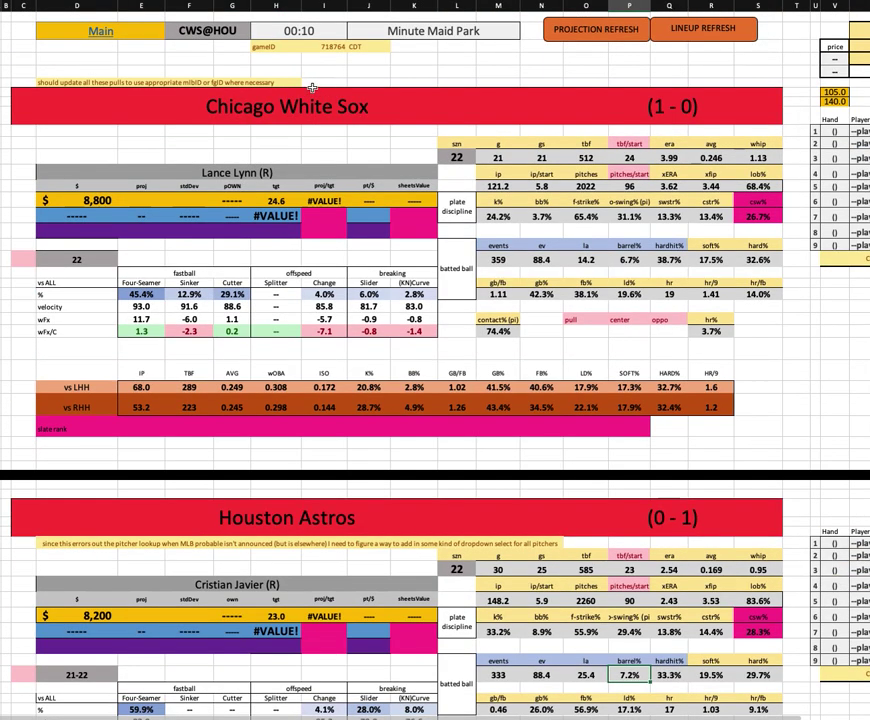
pyautogui.click(182, 29)
pyautogui.hotkey('alt', 'Down')
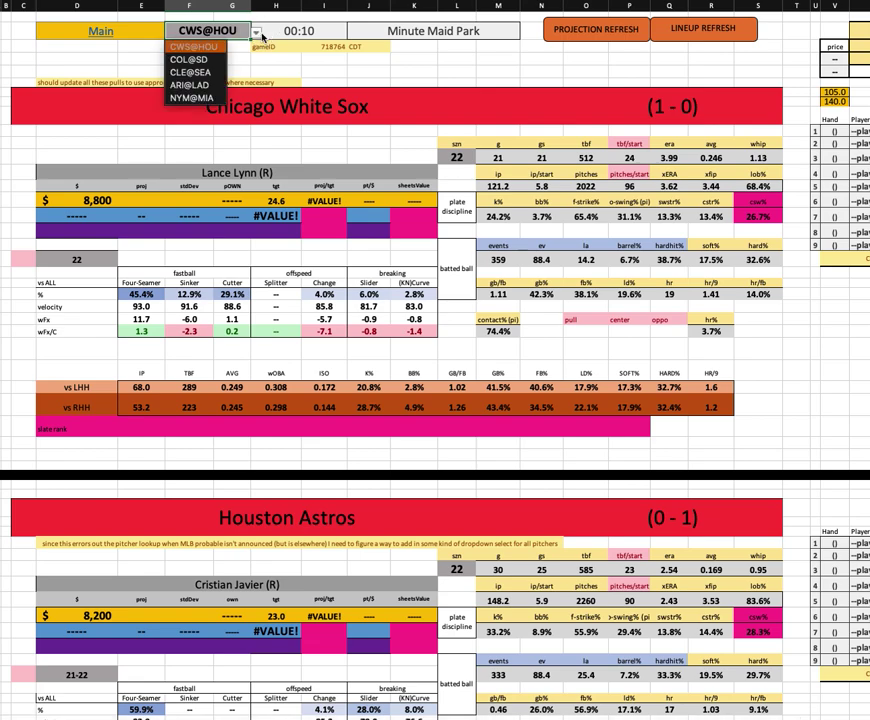
pyautogui.press('Return')
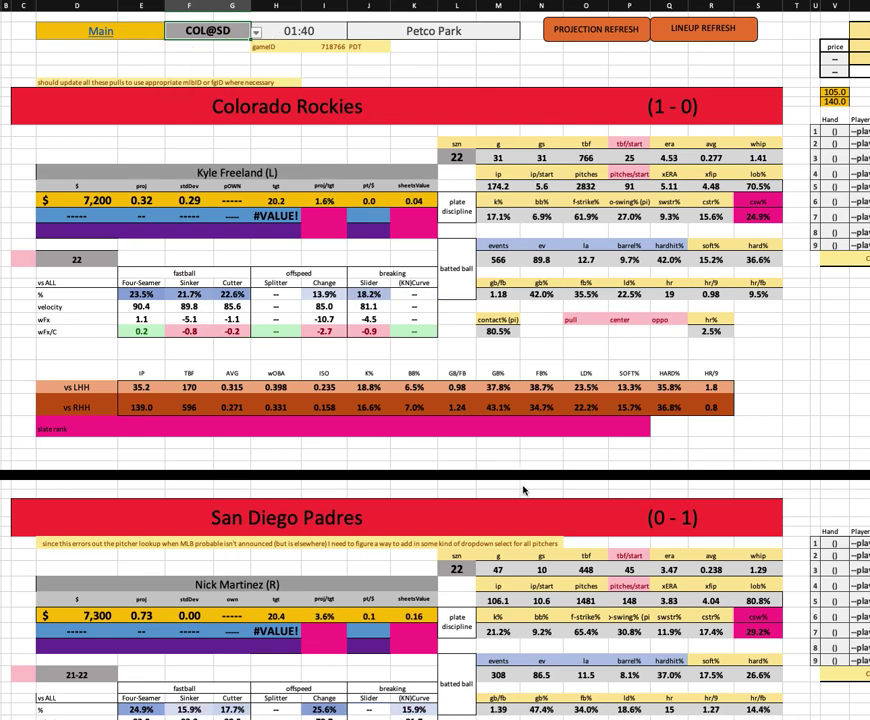
# - Check the Colorado Rockies starter's salary and view the San Diego Padres' team batting statistics against left-handed pitching
pyautogui.click(84, 201)
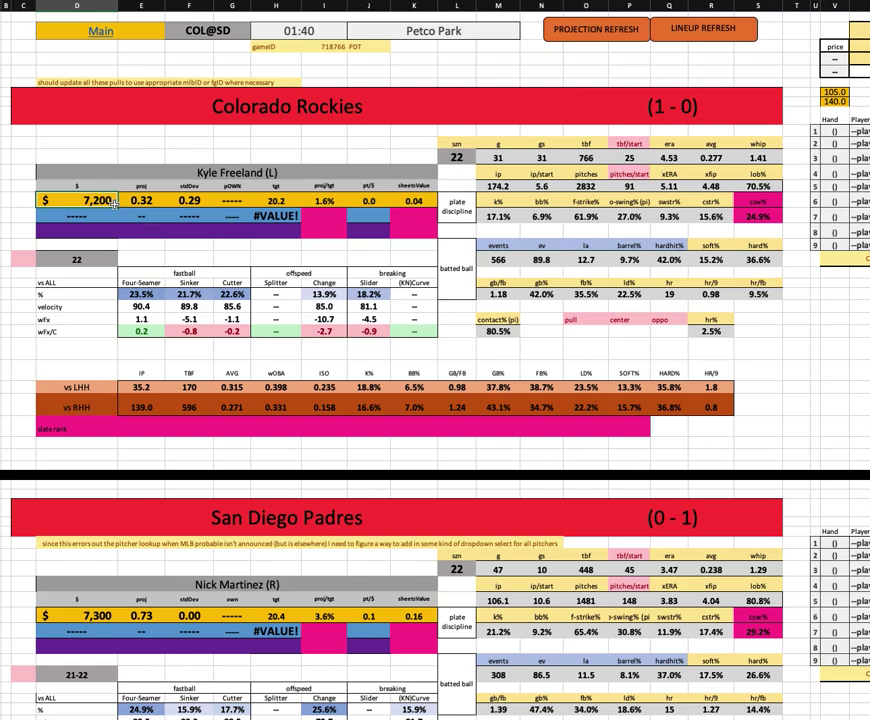
pyautogui.scroll(-5, 543, 507)
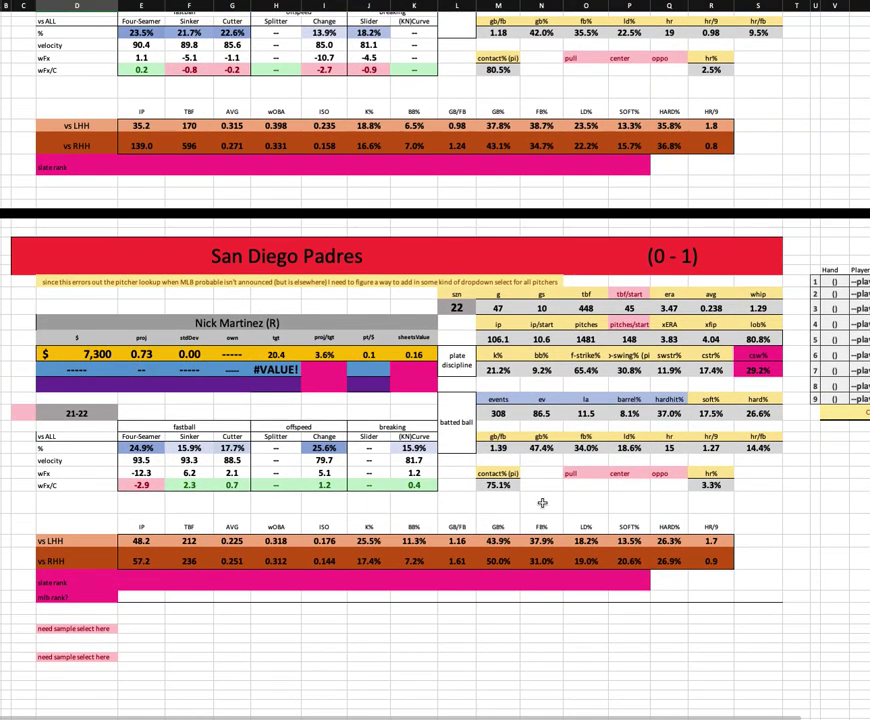
pyautogui.hscroll(1, 799, 525)
pyautogui.hscroll(10, 799, 525)
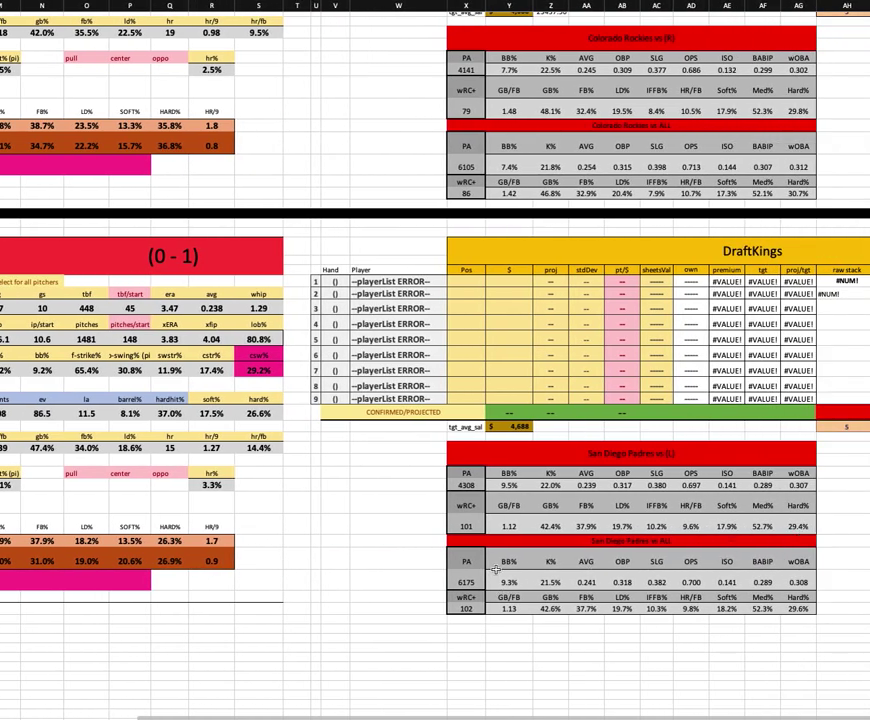
# - Check the San Diego Padres' team wRC+, K% and ISO against left-handed pitching
pyautogui.click(466, 525)
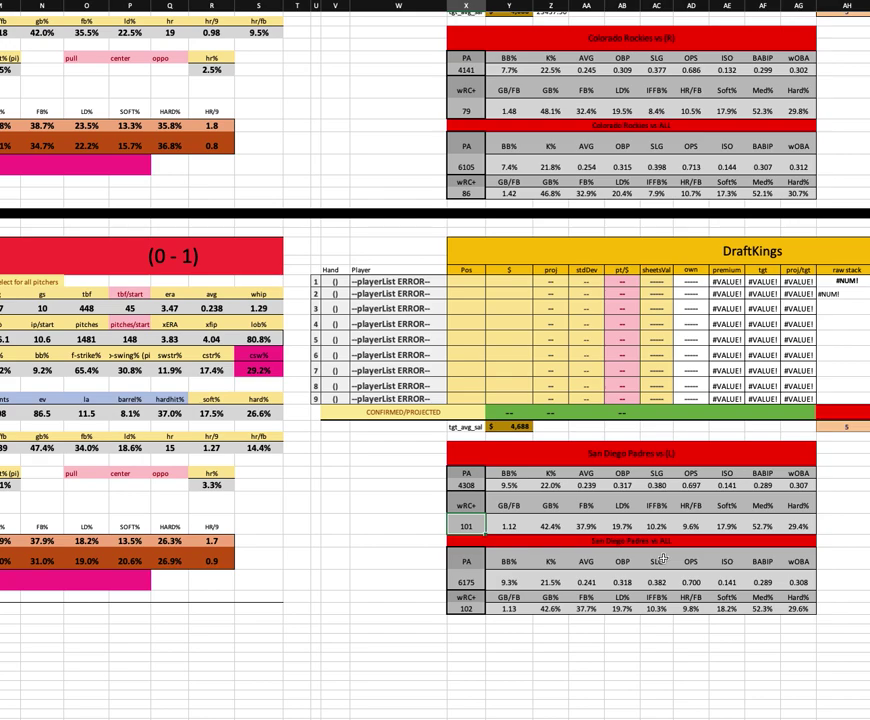
pyautogui.click(566, 486)
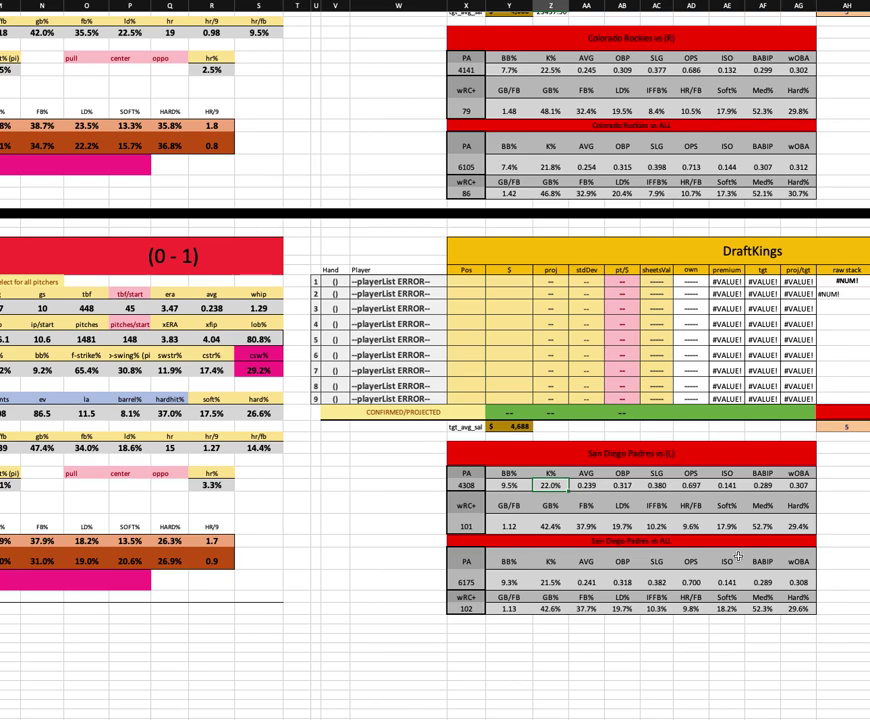
pyautogui.click(727, 485)
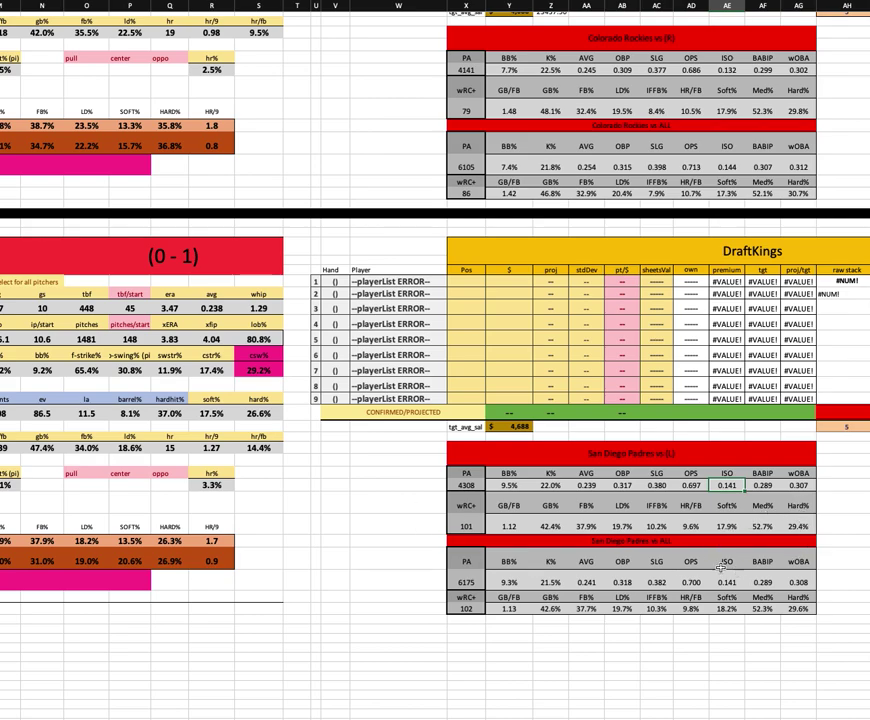
# - Examine the Rockies starter's usage of fastballs, changeup and slider, plus the wFx/C of his sinker, cutter, changeup and slider
pyautogui.hscroll(-10, 433, 372)
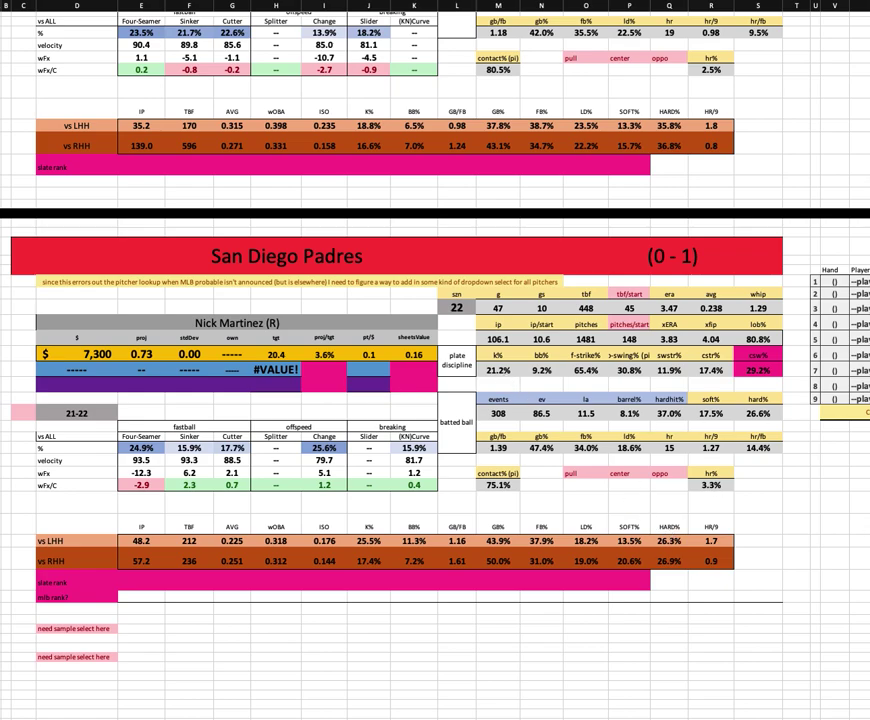
pyautogui.scroll(3, 182, 350)
pyautogui.scroll(5, 210, 223)
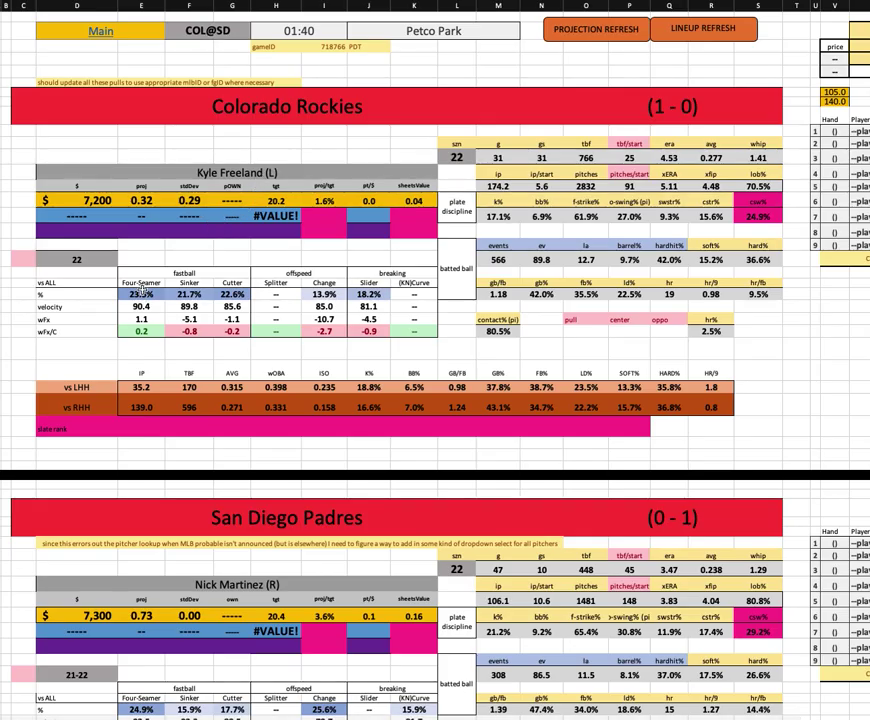
pyautogui.moveTo(148, 294); pyautogui.dragTo(236, 294)
pyautogui.moveTo(322, 294); pyautogui.dragTo(368, 294)
pyautogui.moveTo(190, 333); pyautogui.dragTo(232, 333)
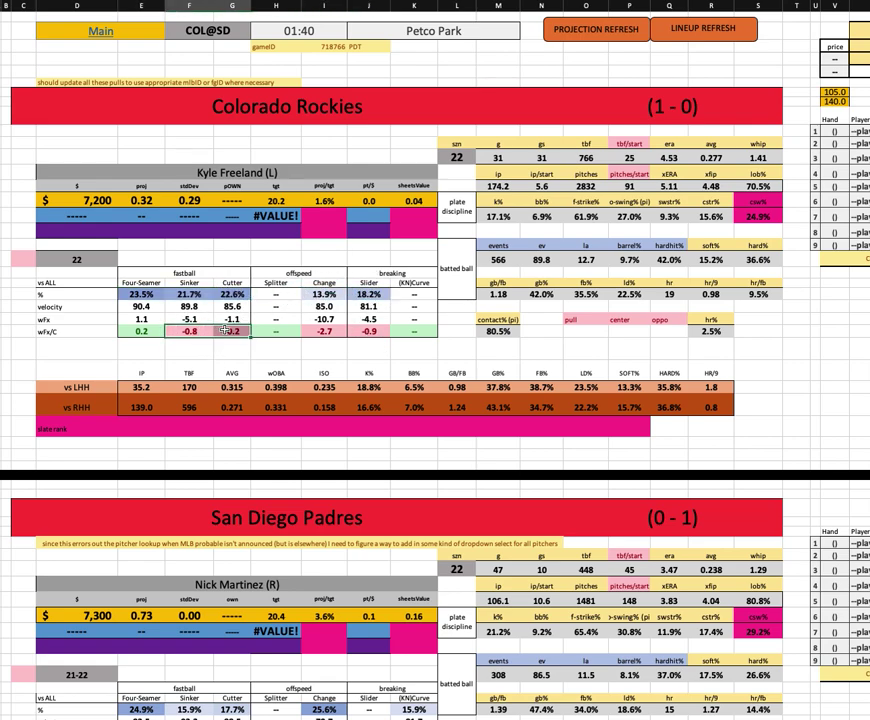
pyautogui.moveTo(322, 333); pyautogui.dragTo(363, 336)
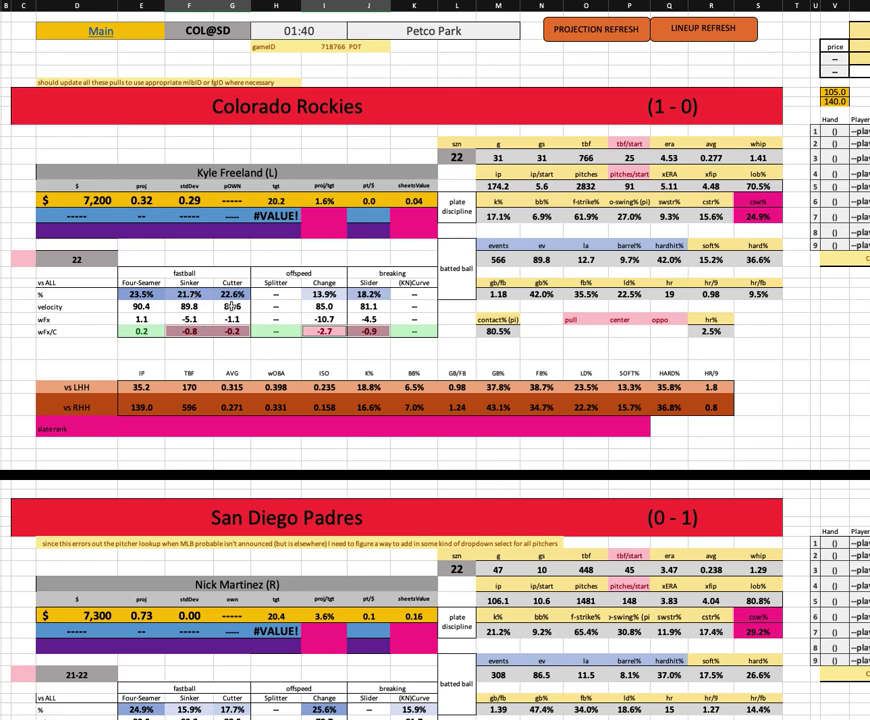
# - Review the Rockies starter's sinker column, from usage and velocity down to wFx and wFx/C
pyautogui.click(190, 294)
pyautogui.moveTo(196, 318); pyautogui.dragTo(190, 331)
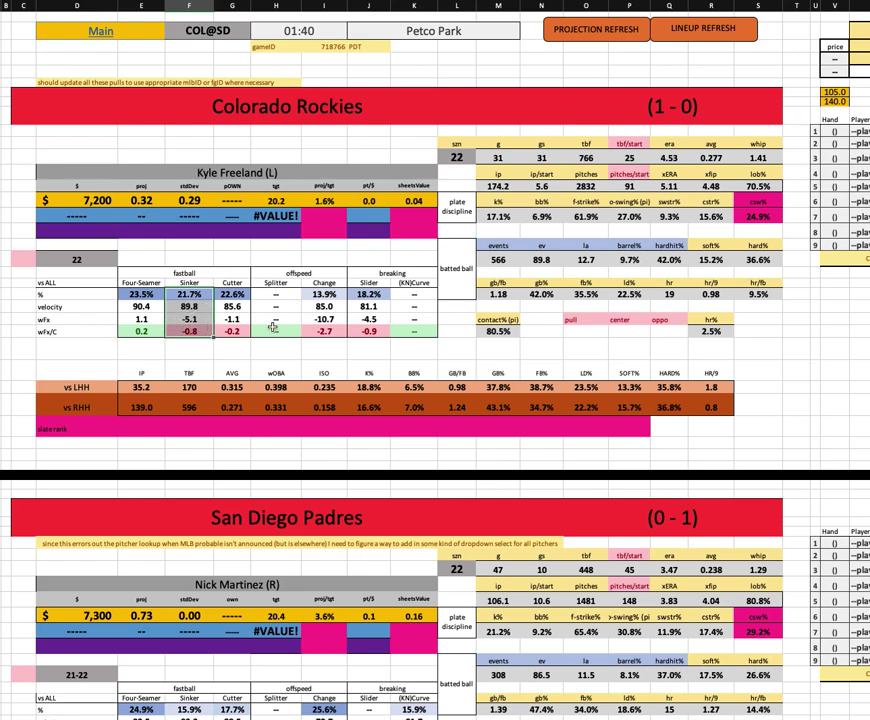
pyautogui.click(185, 290)
pyautogui.moveTo(185, 293); pyautogui.dragTo(189, 331)
# - Examine the Rockies starter's barrel and hard-hit rates, his overall gb/fb ratio and his GB/FB against left-handed hitters
pyautogui.click(625, 258)
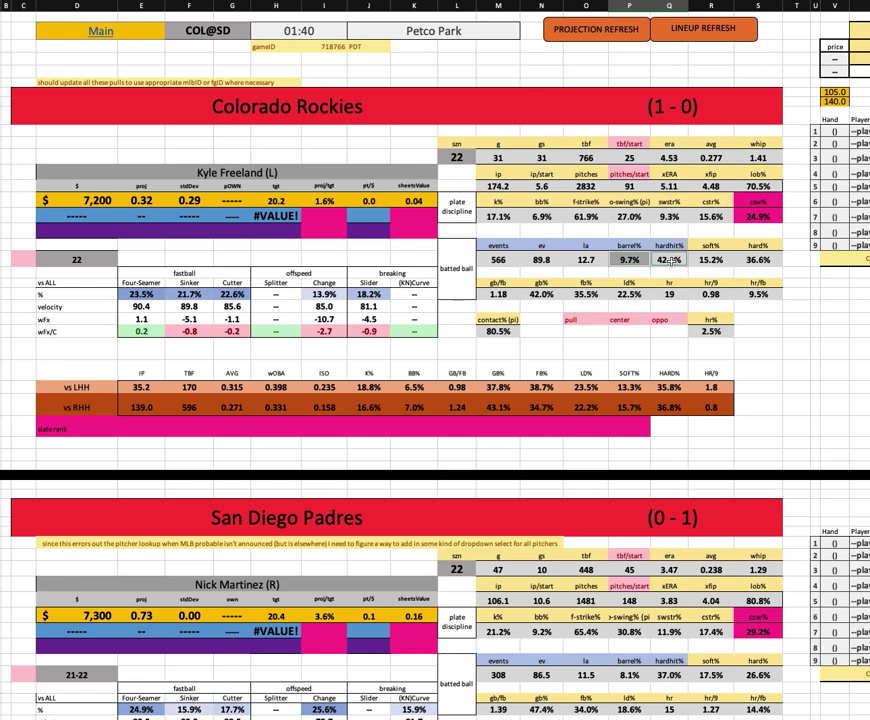
pyautogui.hotkey('shift', 'Right')
pyautogui.click(638, 259)
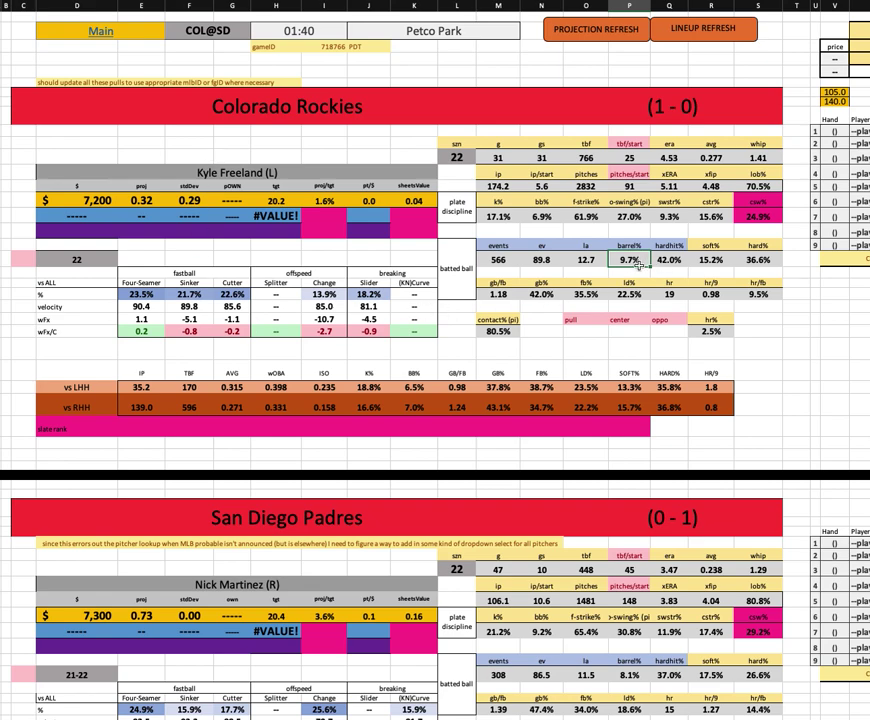
pyautogui.click(497, 293)
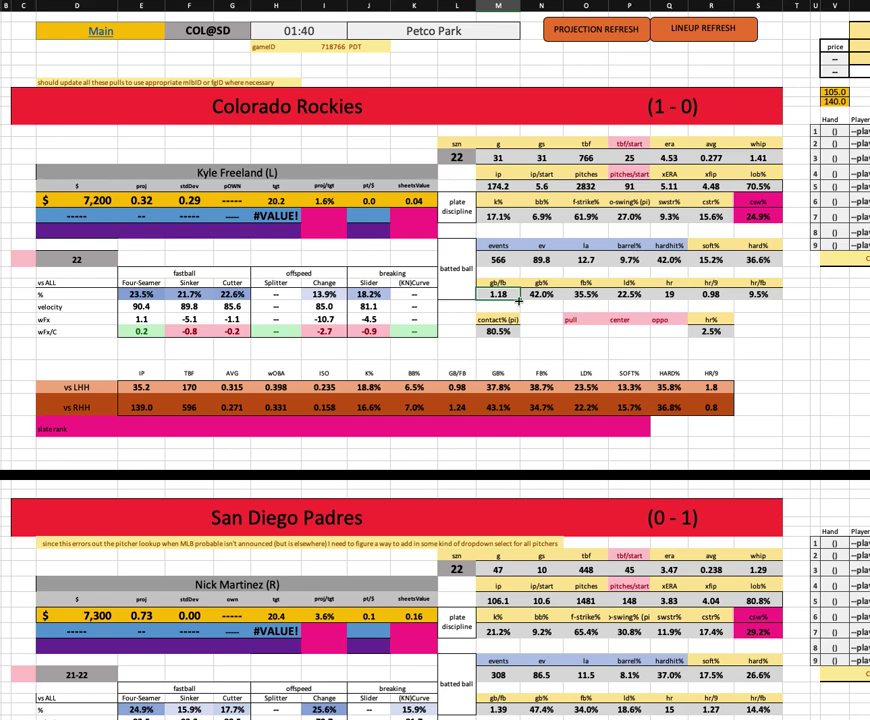
pyautogui.click(472, 387)
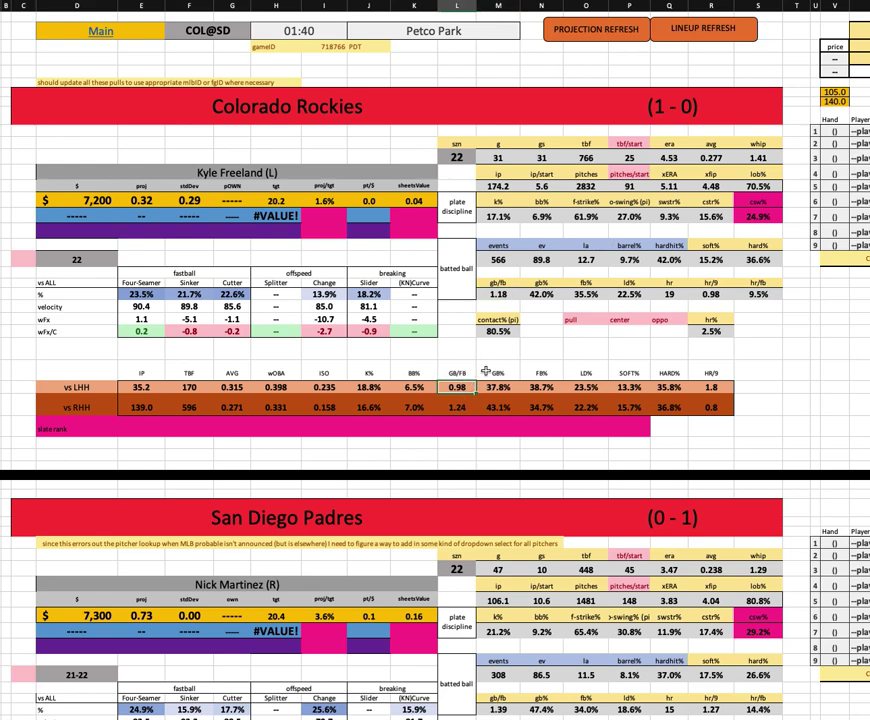
pyautogui.click(630, 259)
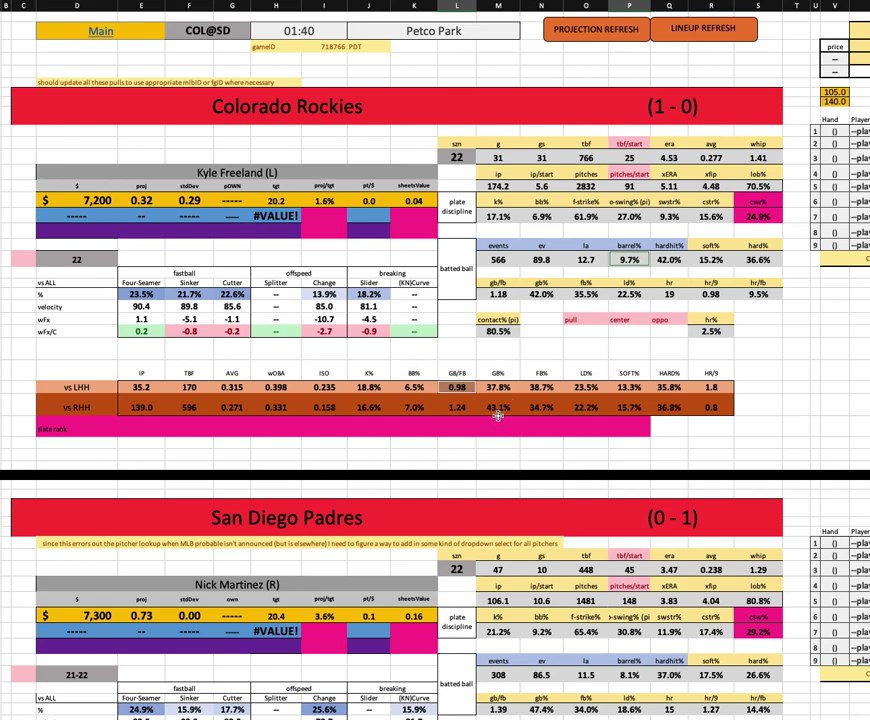
# - Review the Rockies starter's HR/9, IP and ISO against left-handed hitters, then compare his AVG against both batter sides
pyautogui.click(727, 386)
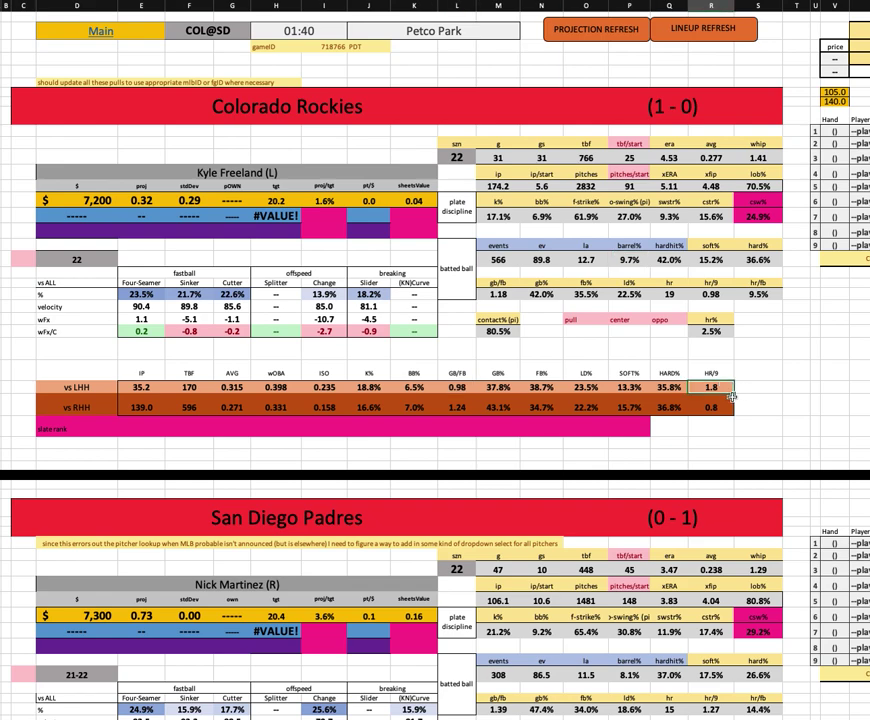
pyautogui.click(141, 386)
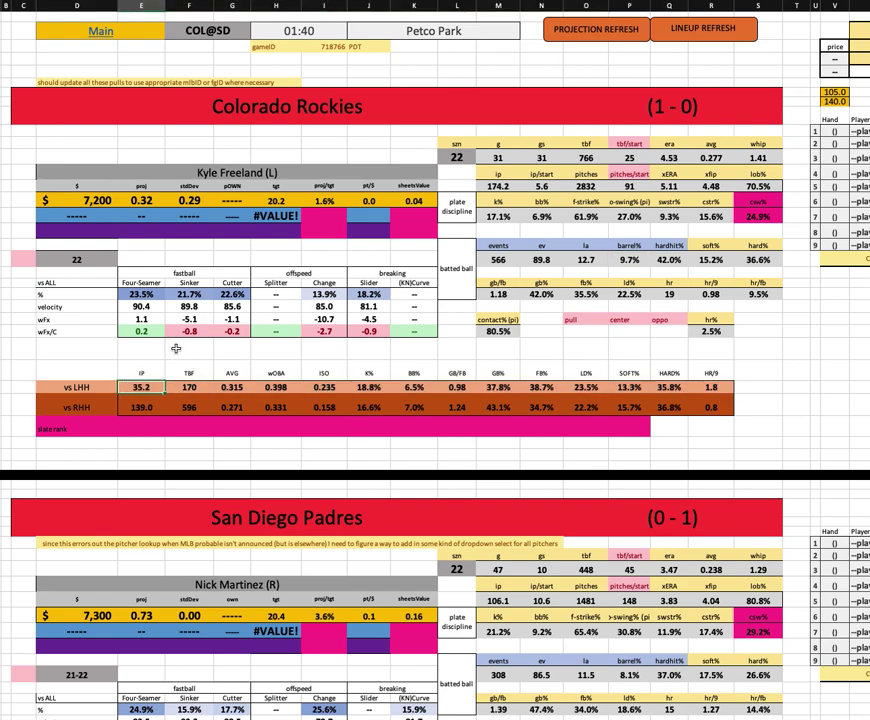
pyautogui.click(324, 386)
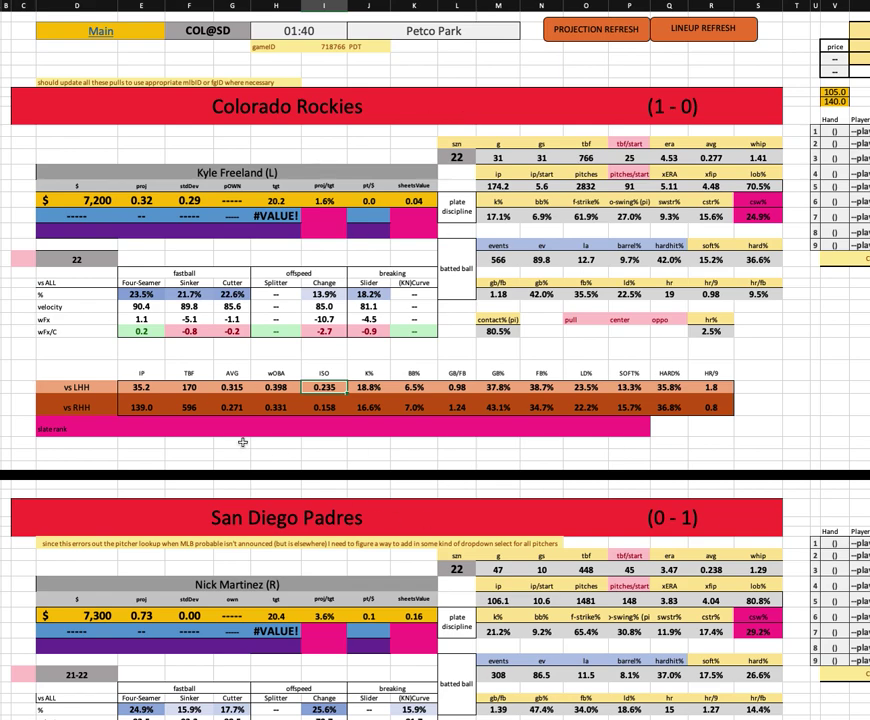
pyautogui.click(232, 387)
pyautogui.click(242, 408)
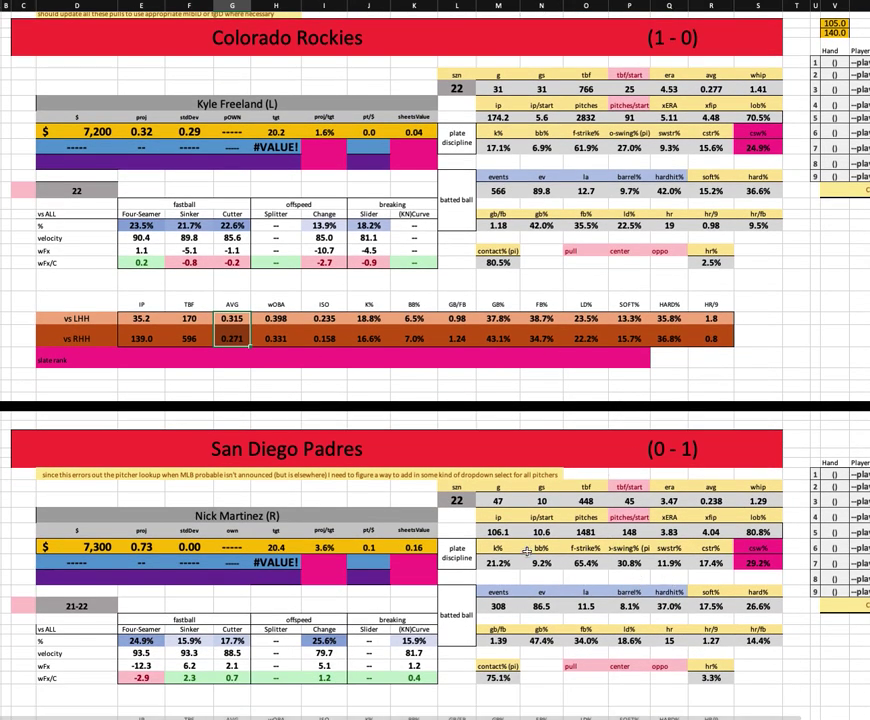
# - Check the Rockies starter's overall strikeout rate in the plate discipline statistics
pyautogui.scroll(2, 446, 530)
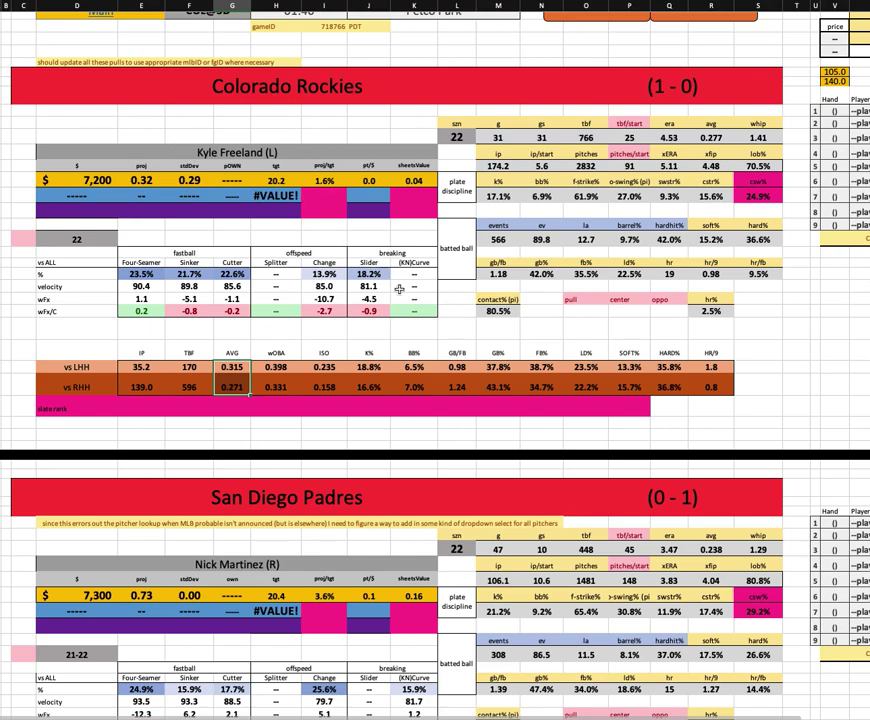
pyautogui.click(500, 197)
pyautogui.scroll(1, 500, 197)
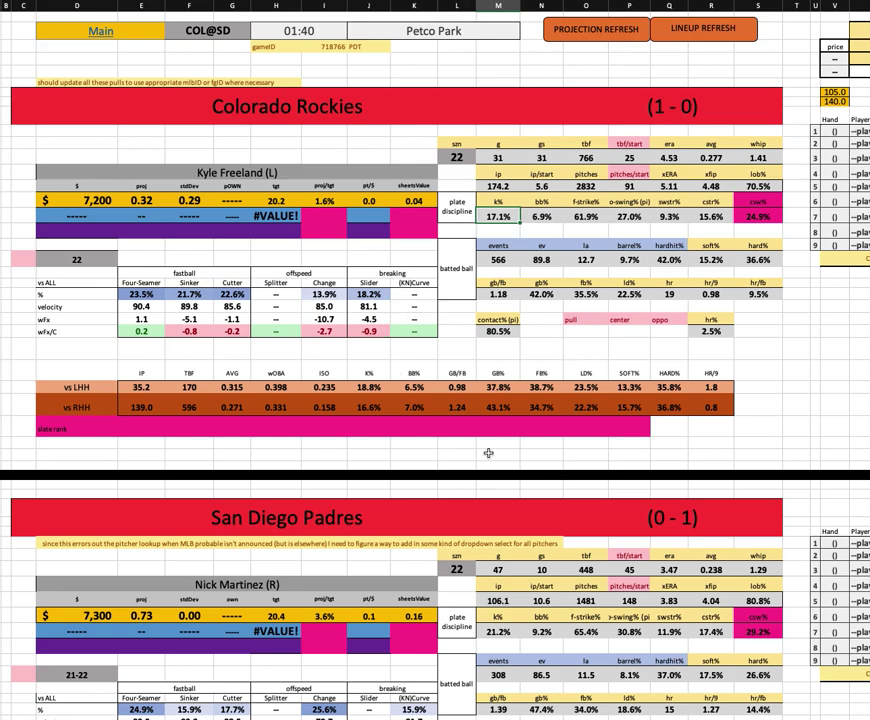
# - Switch to the FantasyLabs MLB Daily Lineups page and check the first three hitters in the Padres' projected lineup
pyautogui.scroll(-3, 489, 480)
pyautogui.scroll(-2, 484, 453)
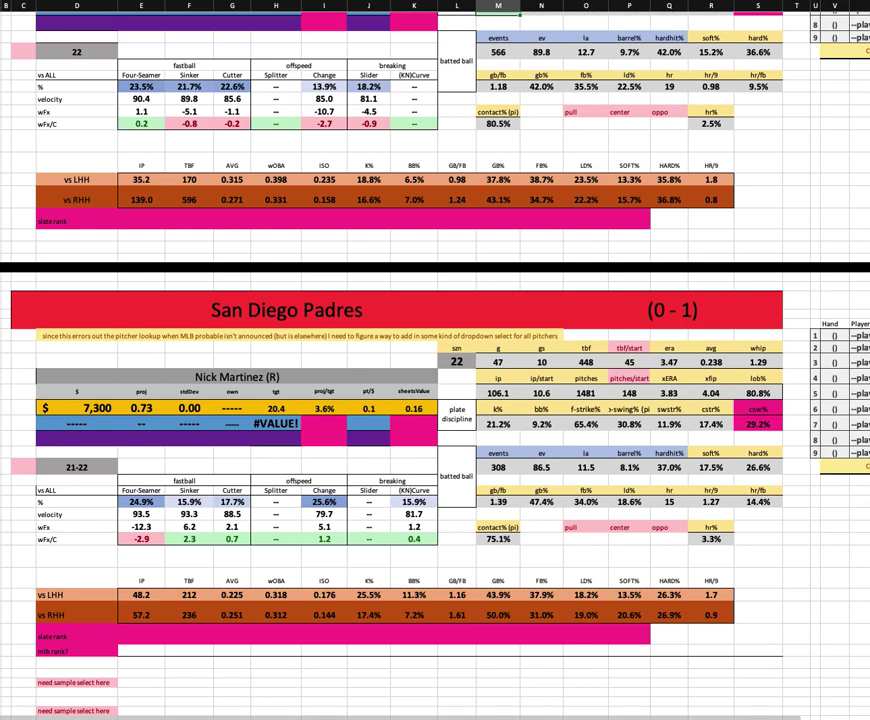
pyautogui.press('super+Tab')
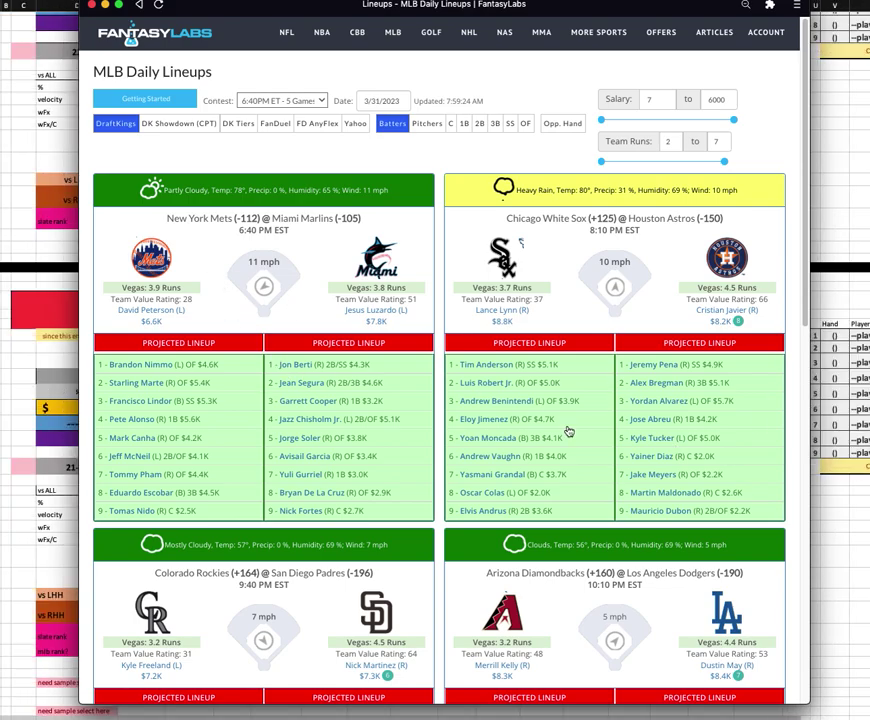
pyautogui.scroll(-5, 568, 432)
pyautogui.moveTo(276, 373); pyautogui.dragTo(280, 410)
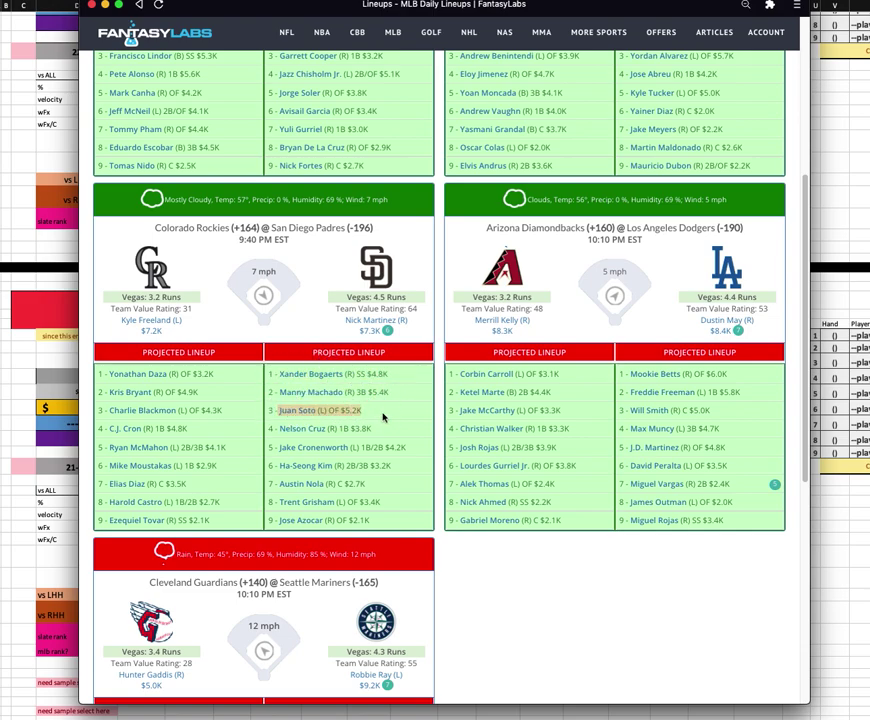
# - Review the positions and salaries of the fourth, sixth and seventh hitters in the Padres' projected lineup
pyautogui.moveTo(372, 430); pyautogui.dragTo(280, 428)
pyautogui.click(388, 443)
pyautogui.click(372, 430)
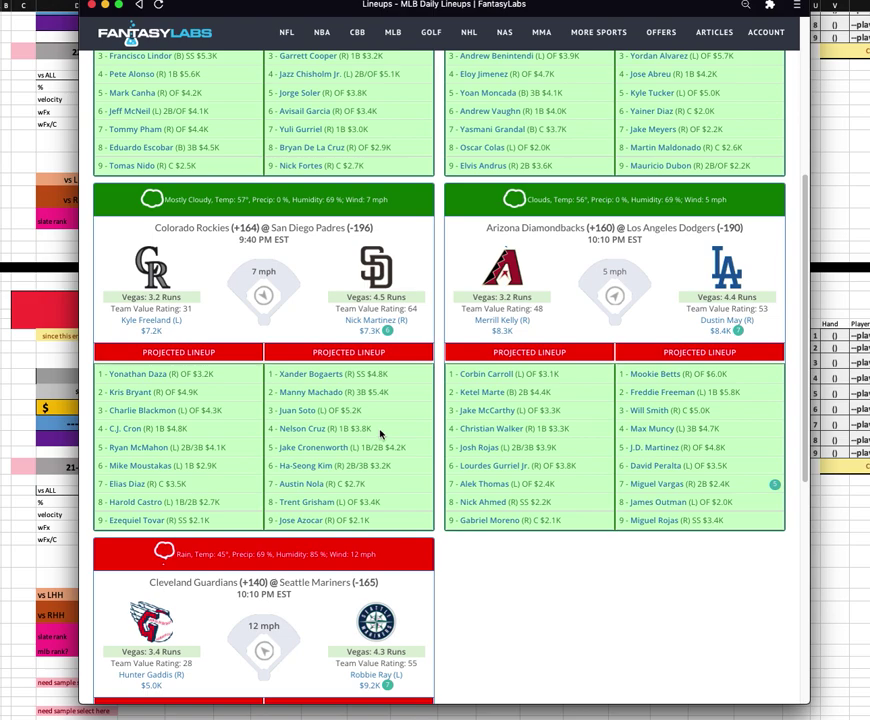
pyautogui.moveTo(380, 433); pyautogui.dragTo(280, 430)
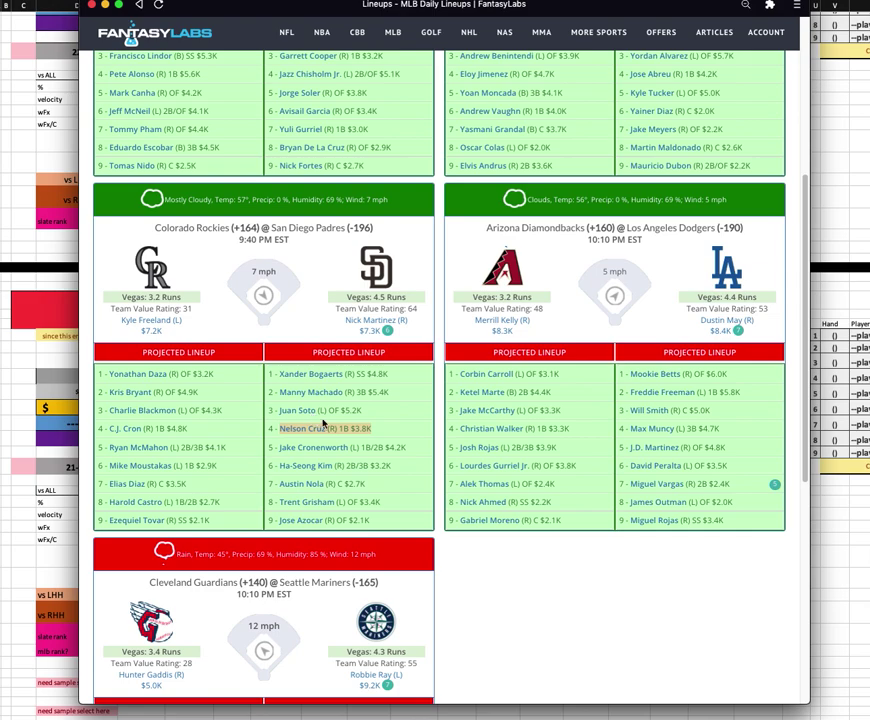
pyautogui.click(300, 465)
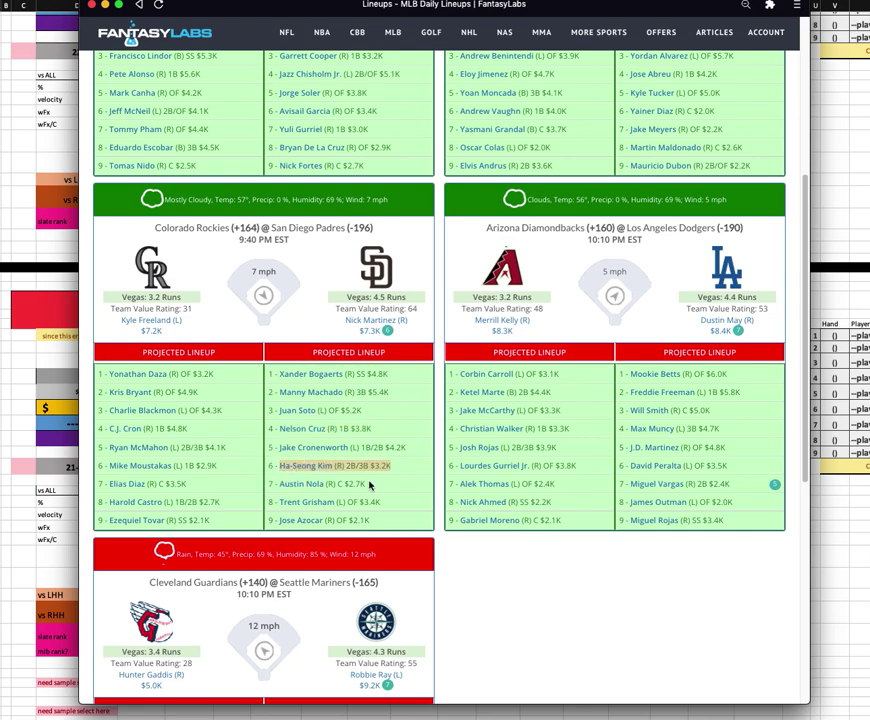
pyautogui.click(283, 484)
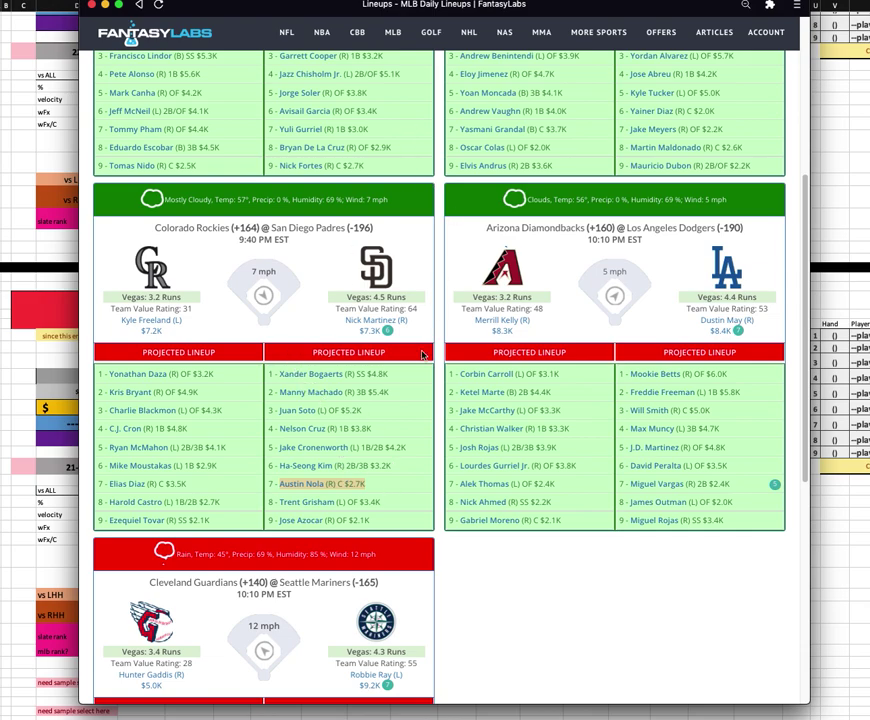
pyautogui.scroll(3, 422, 354)
pyautogui.click(394, 578)
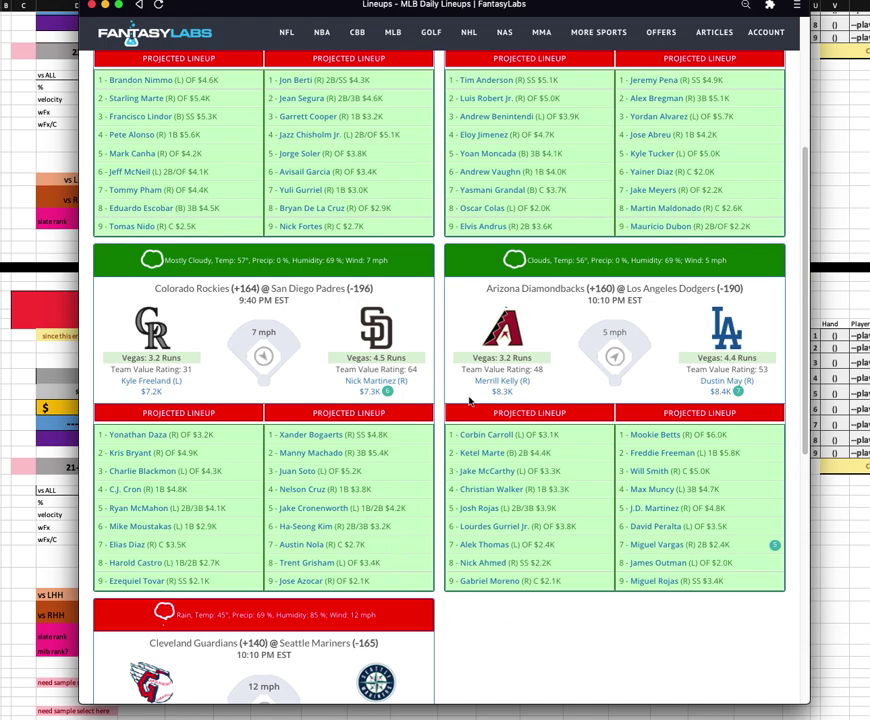
# - Return to the matchup spreadsheet and examine the Padres starter's four-seamer figures and overall K%
pyautogui.click(838, 505)
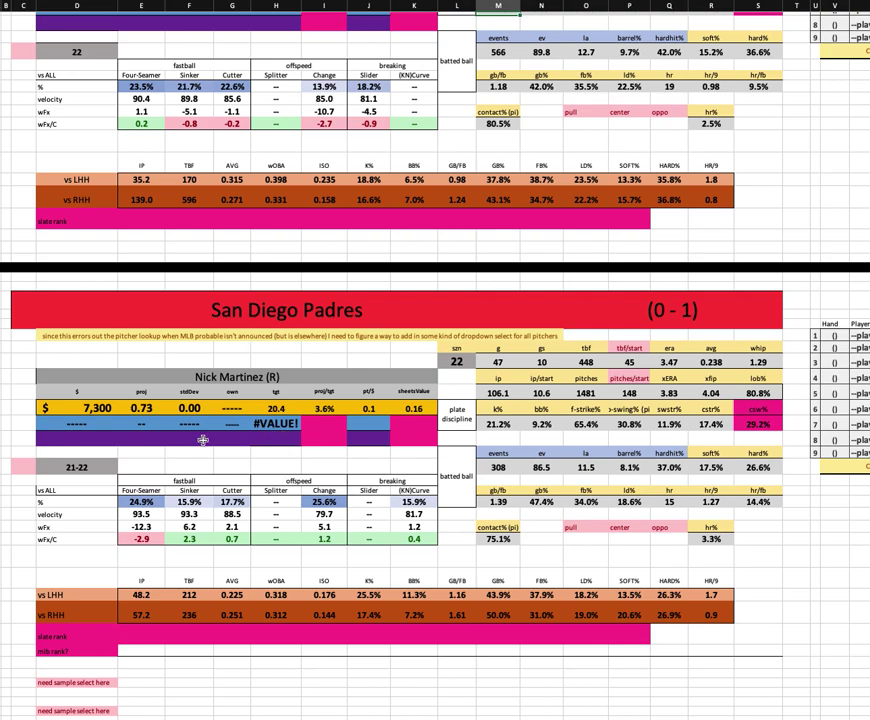
pyautogui.moveTo(138, 502); pyautogui.dragTo(147, 533)
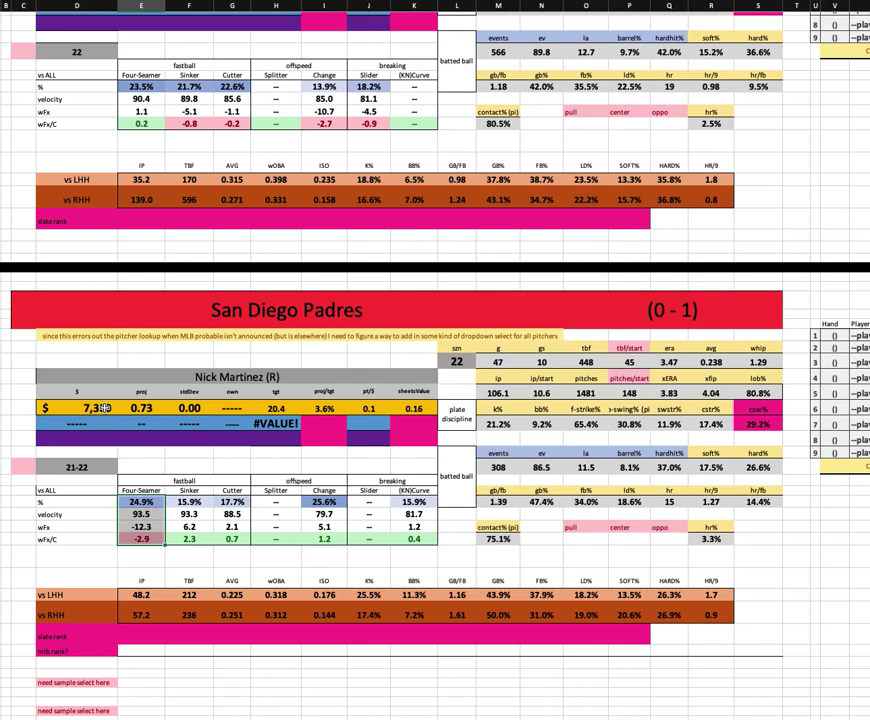
pyautogui.click(501, 424)
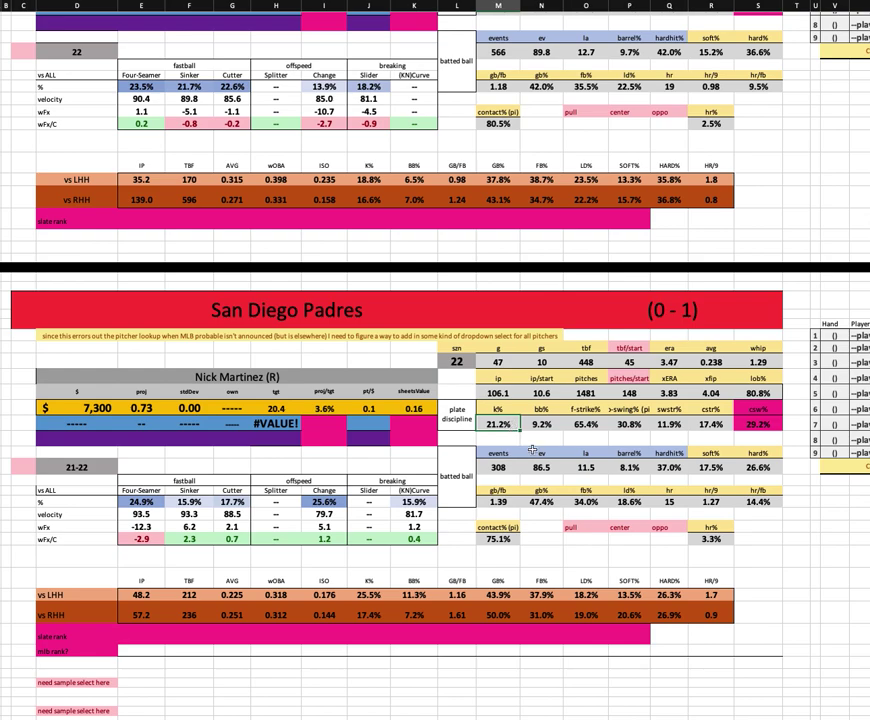
# - Review the Padres starter's xERA, xFIP and WHIP, followed by his gb/fb ratio and contact rate
pyautogui.click(681, 393)
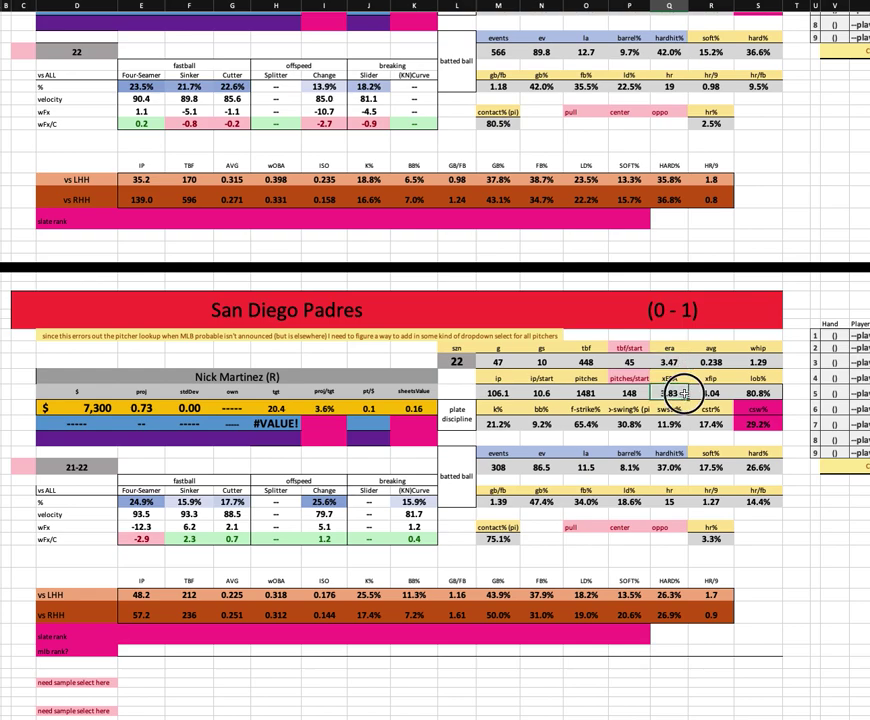
pyautogui.press('Right')
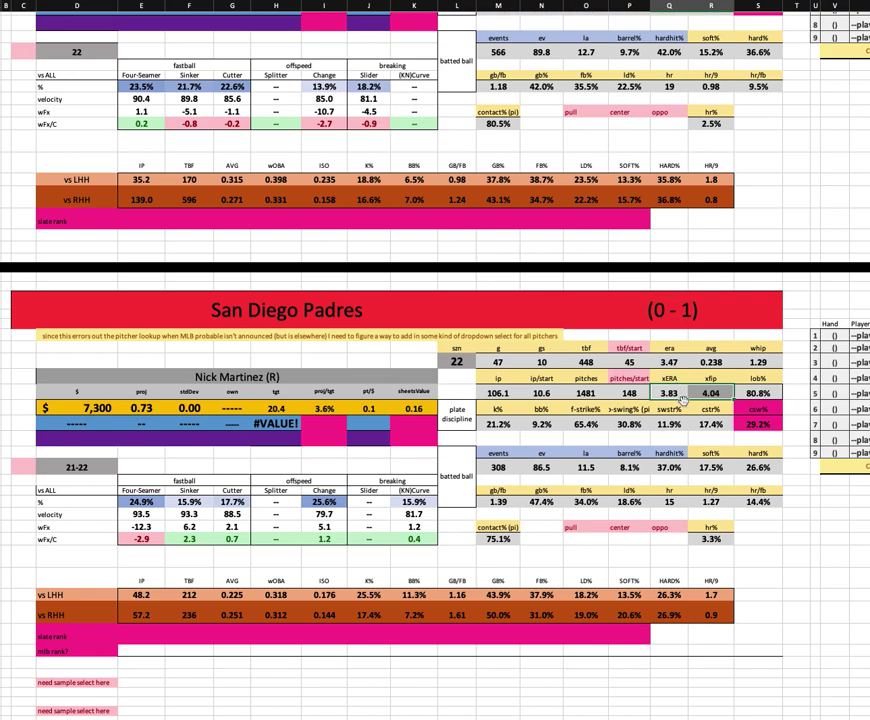
pyautogui.press('Up')
pyautogui.press('Up')
pyautogui.press('Right')
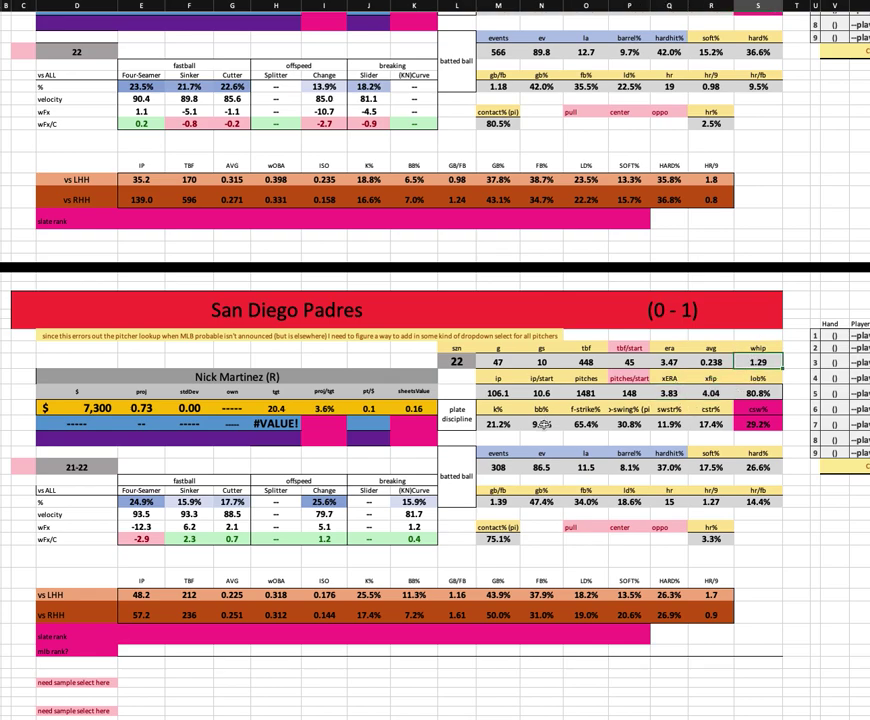
pyautogui.click(500, 503)
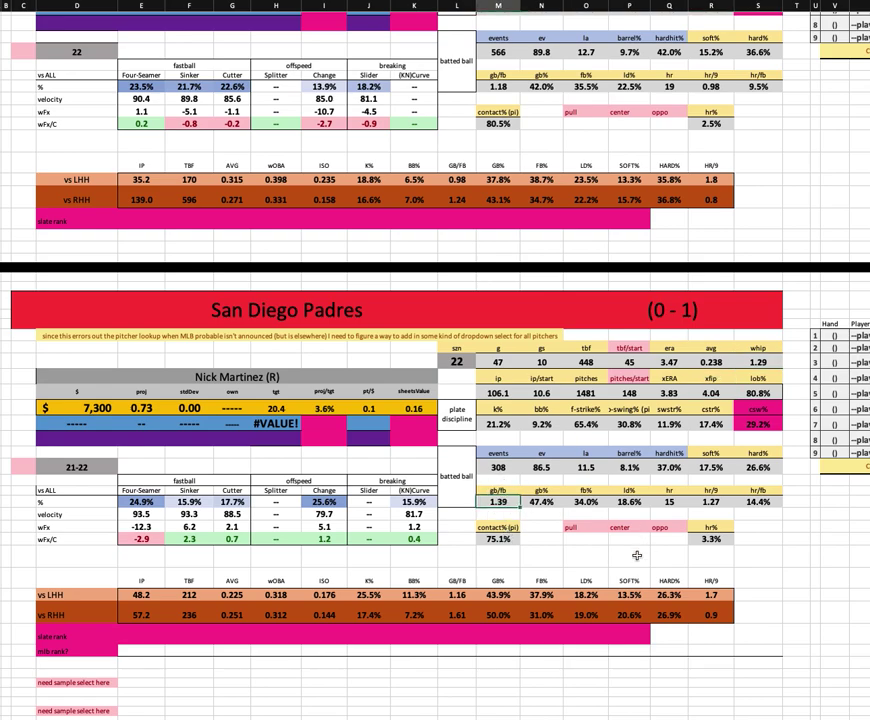
pyautogui.click(510, 539)
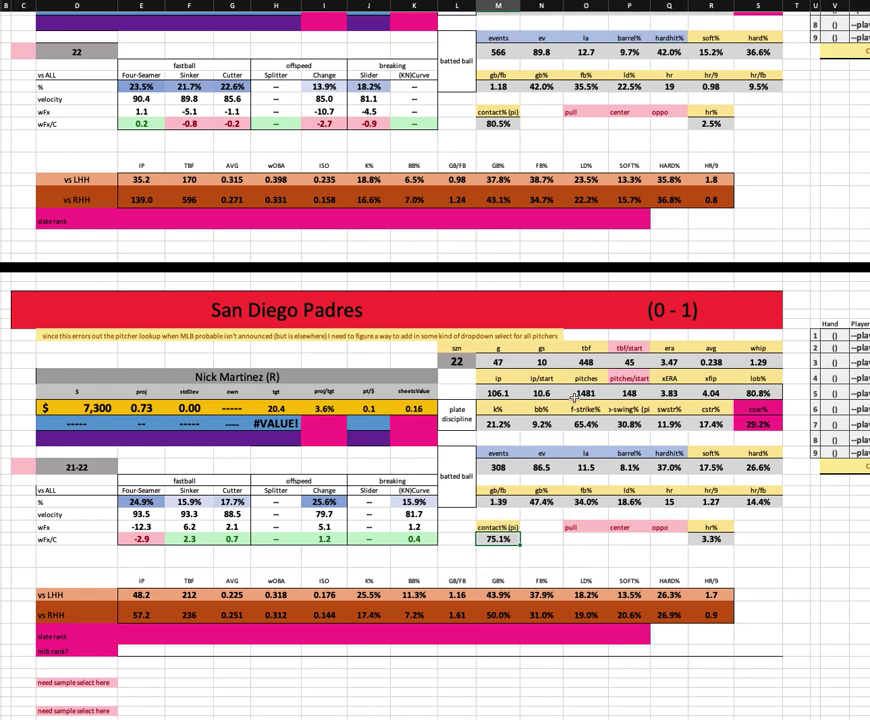
# - Check the Padres starter's WHIP against his walk rate and first-strike percentage
pyautogui.click(765, 362)
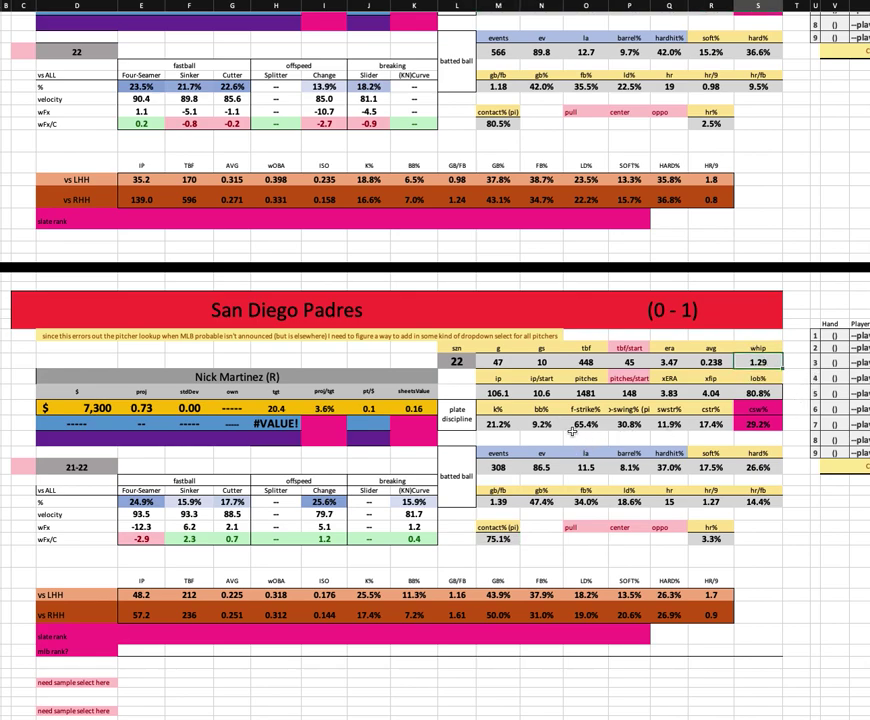
pyautogui.click(541, 424)
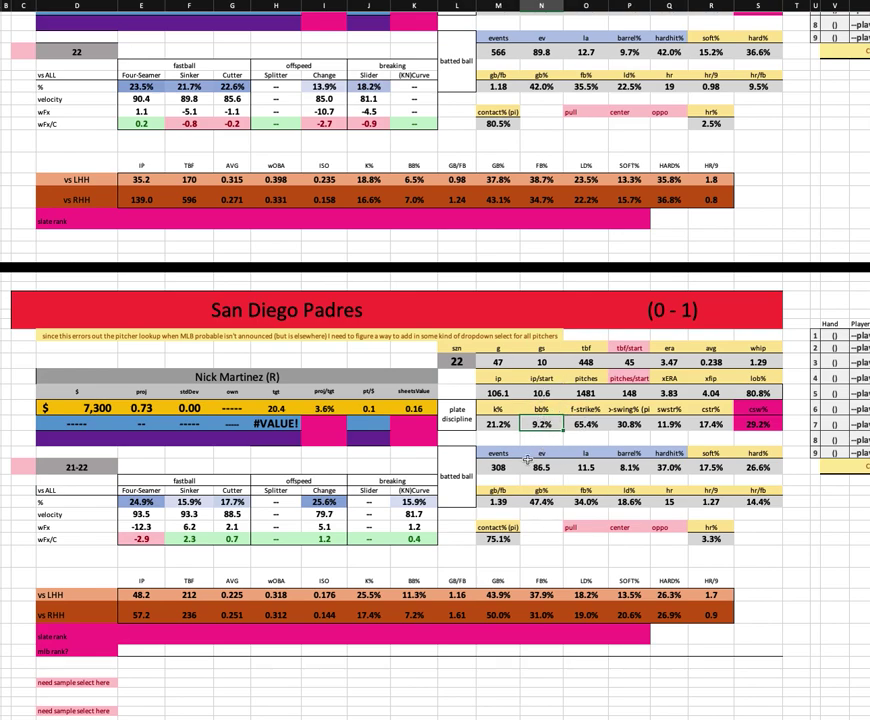
pyautogui.click(585, 424)
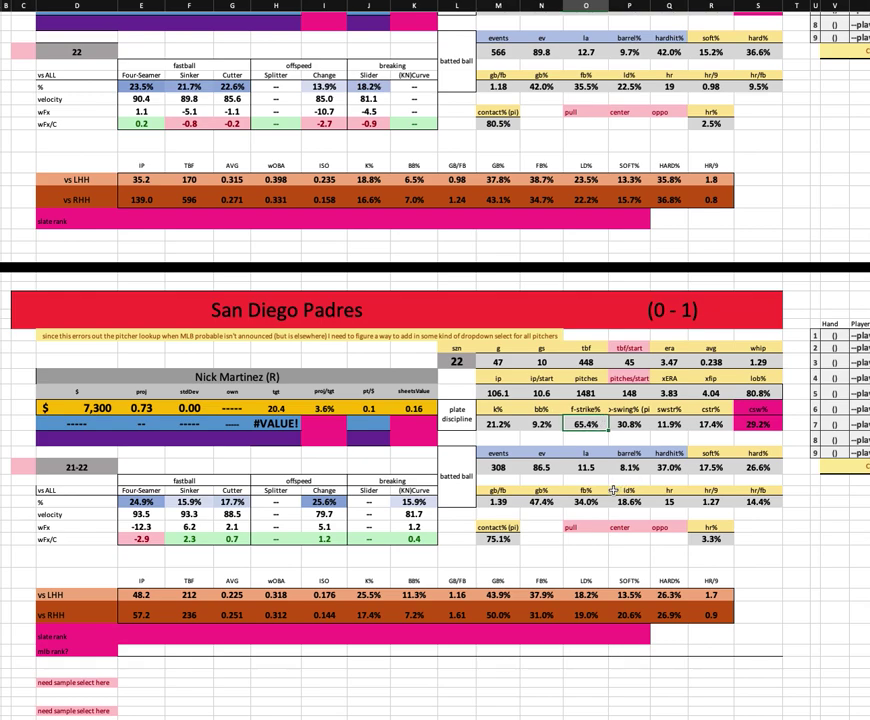
pyautogui.click(563, 429)
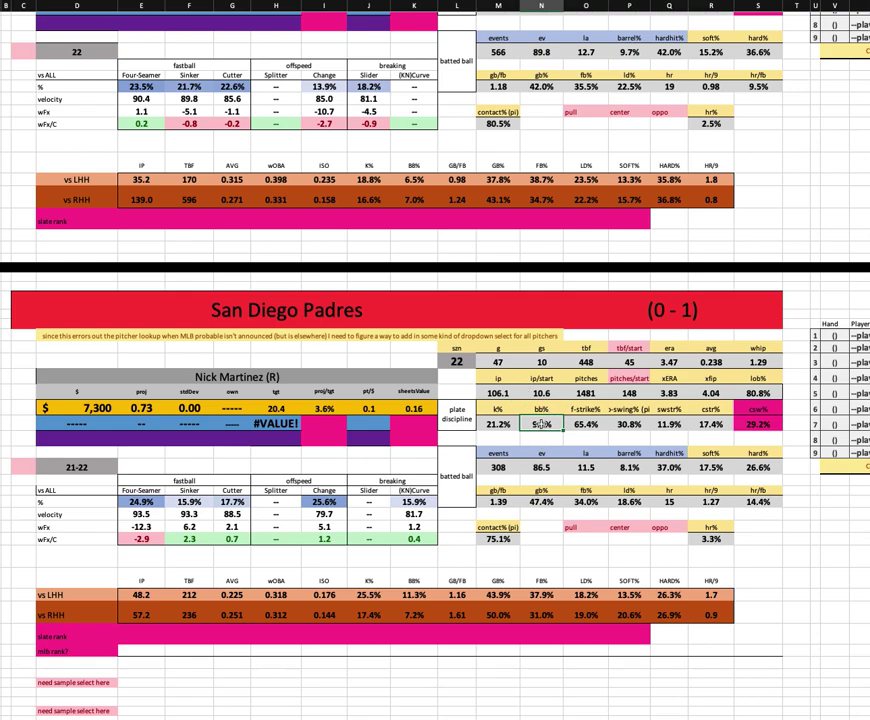
# - Review the Padres starter's hard-hit, hard and soft contact rates, along with his gb/fb ratio and K%
pyautogui.click(657, 467)
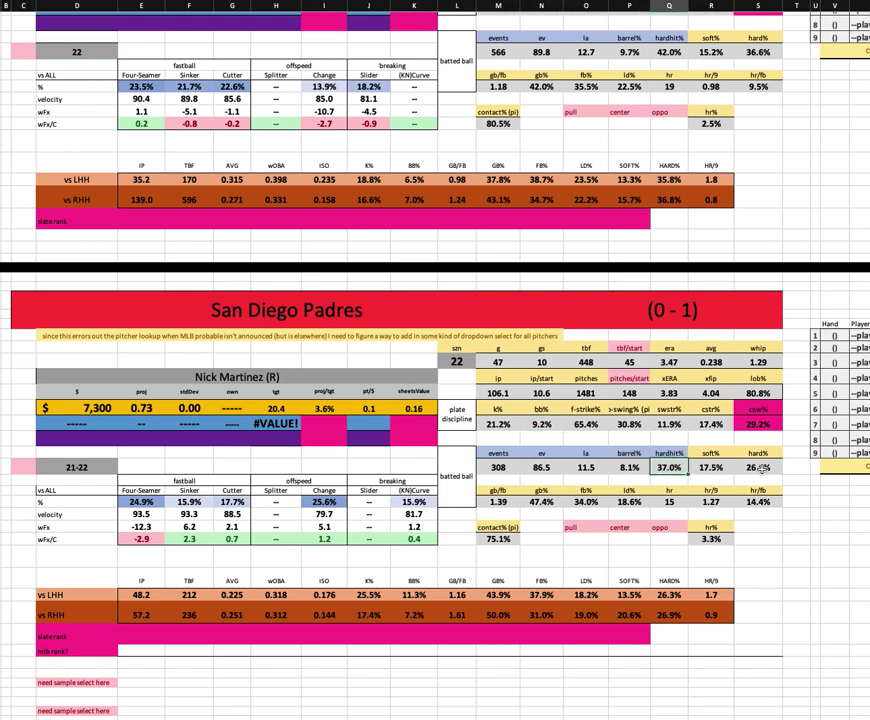
pyautogui.keyDown('ctrl'); pyautogui.click(762, 467); pyautogui.keyUp('ctrl')
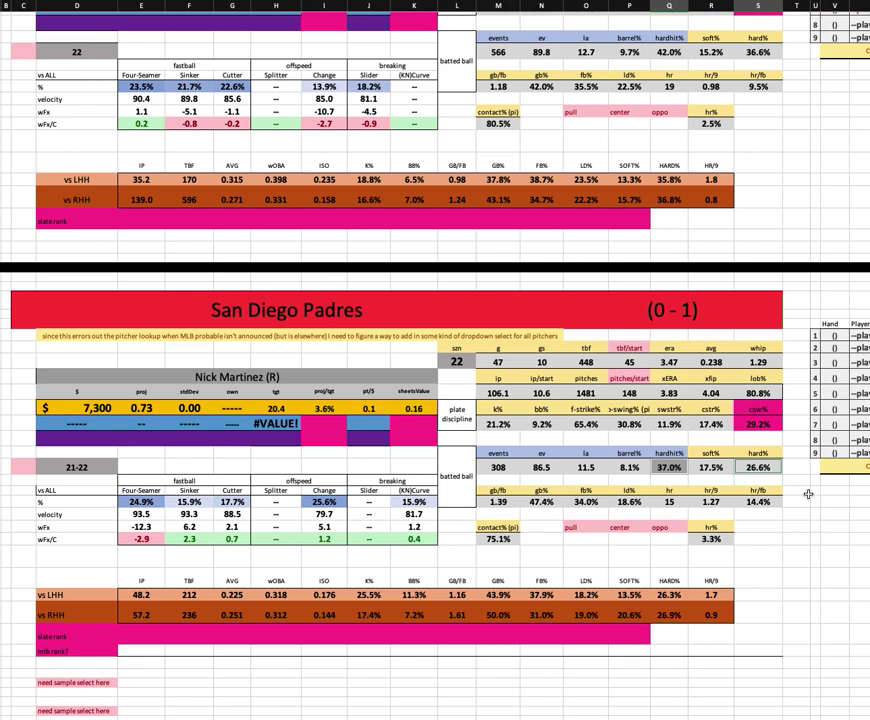
pyautogui.click(755, 466)
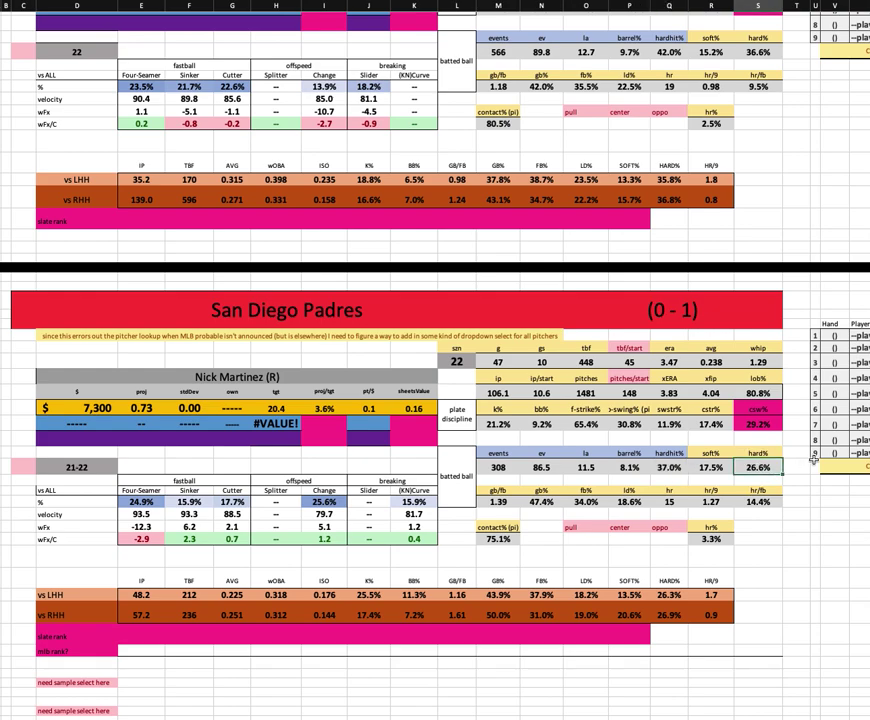
pyautogui.click(744, 466)
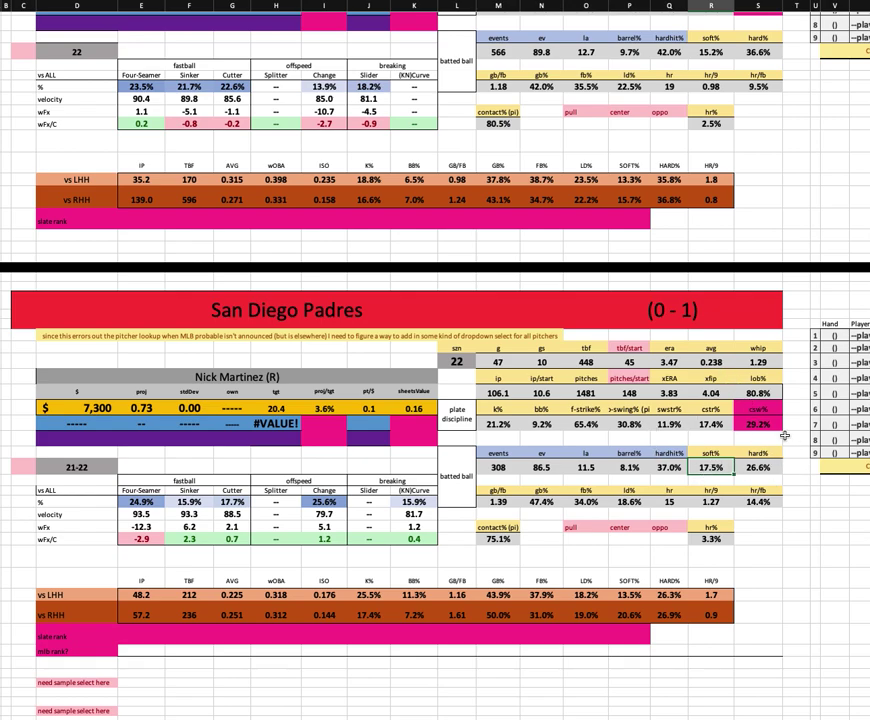
pyautogui.click(498, 503)
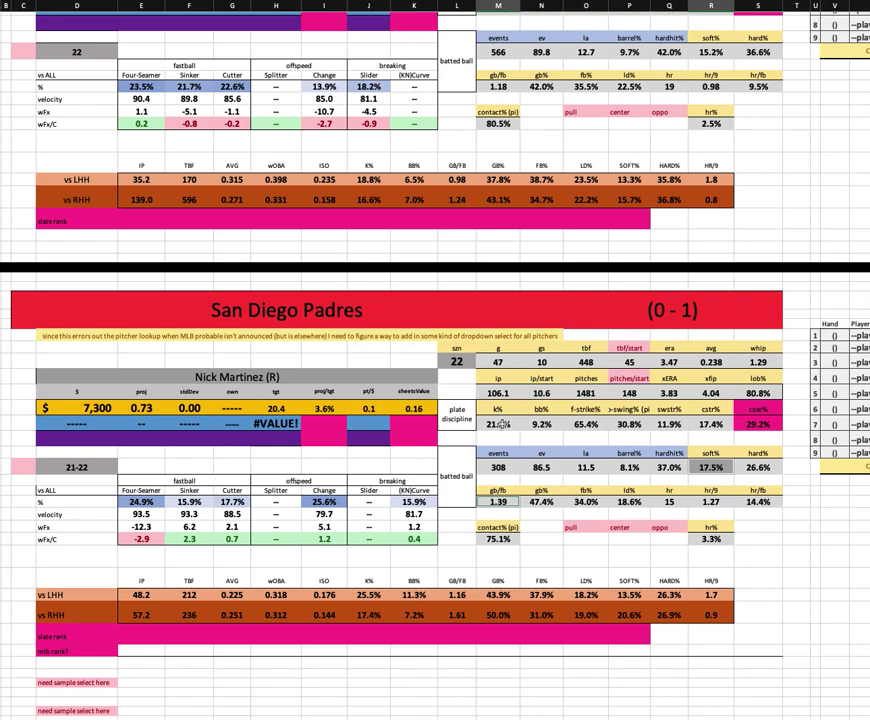
pyautogui.click(504, 424)
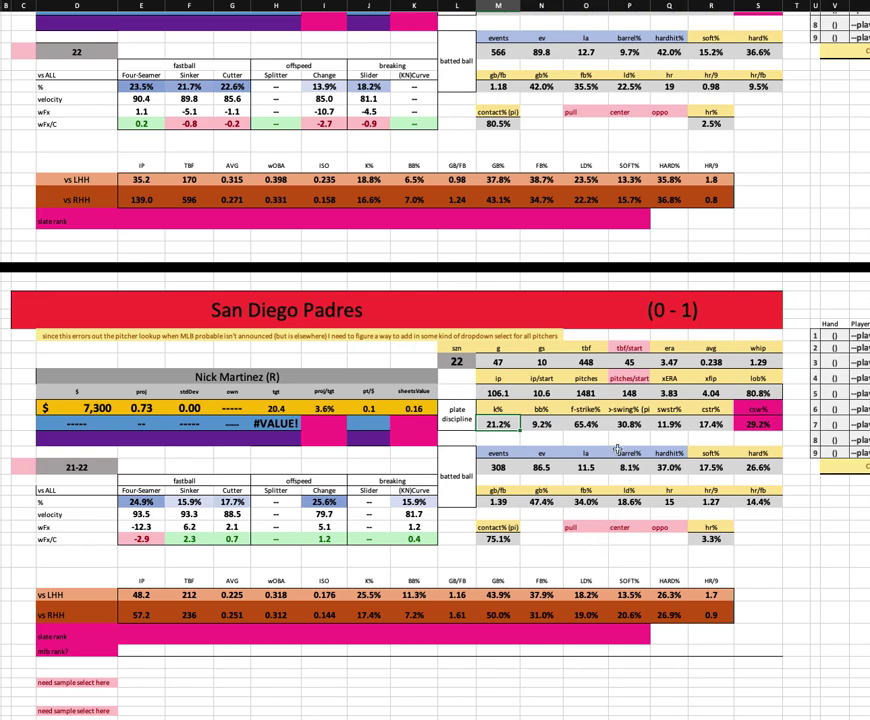
# - Examine the Padres starter's pitch mix, covering the four-seamer's results, the fastball usage shares and the changeup figures
pyautogui.click(147, 539)
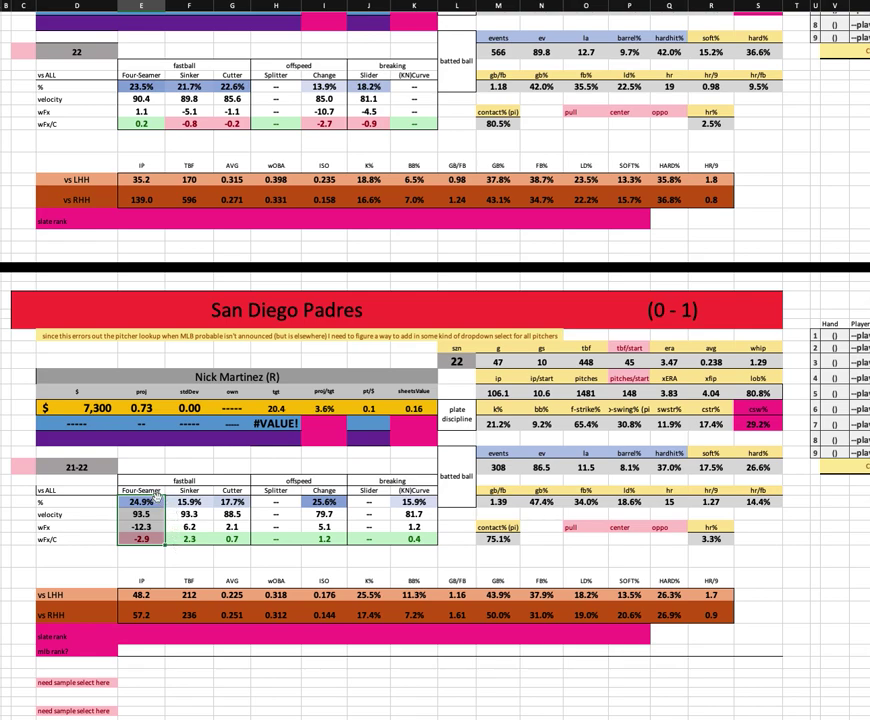
pyautogui.click(155, 540)
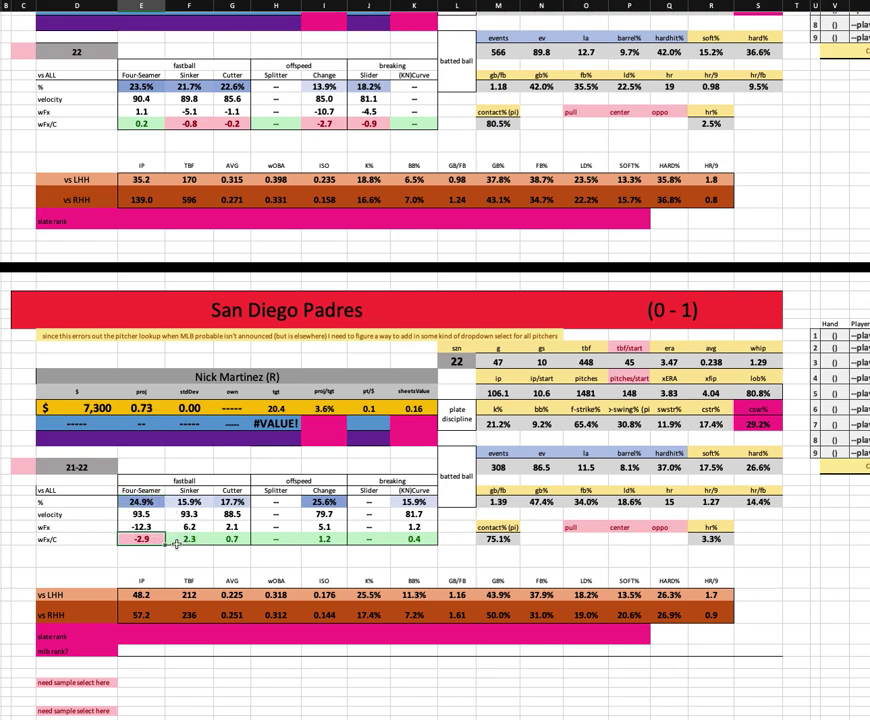
pyautogui.click(166, 513)
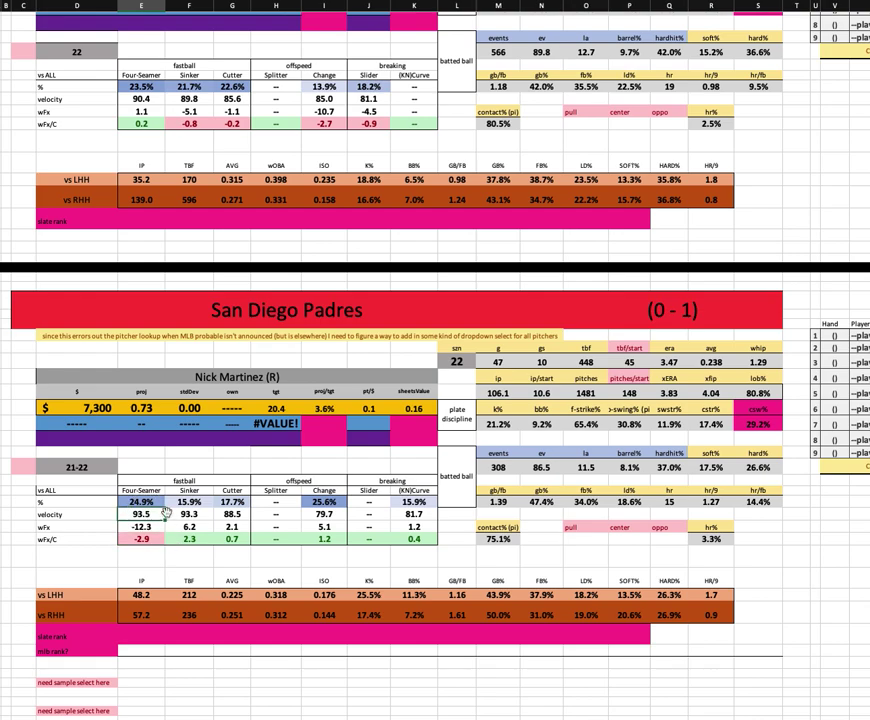
pyautogui.click(232, 501)
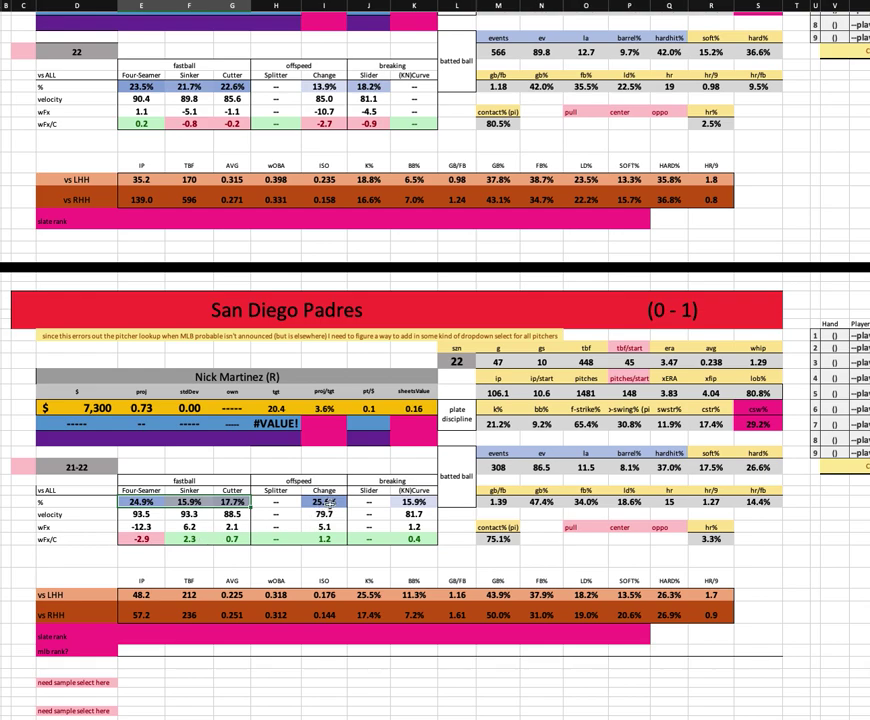
pyautogui.moveTo(330, 503); pyautogui.dragTo(338, 538)
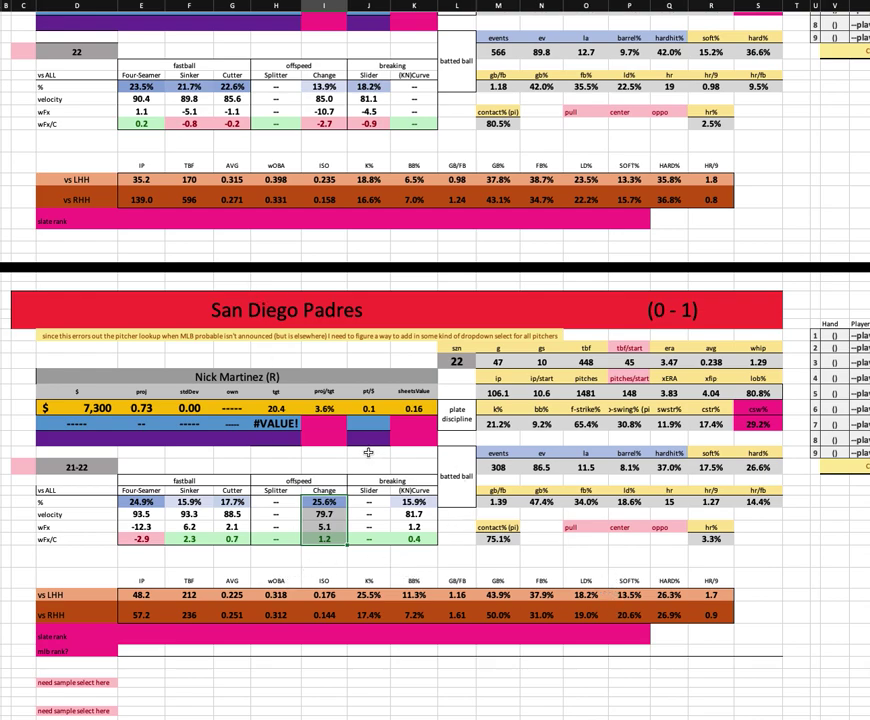
# - Review the Padres starter's splits against left-handed hitters, focusing on ISO and HR/9
pyautogui.click(150, 596)
pyautogui.click(724, 596)
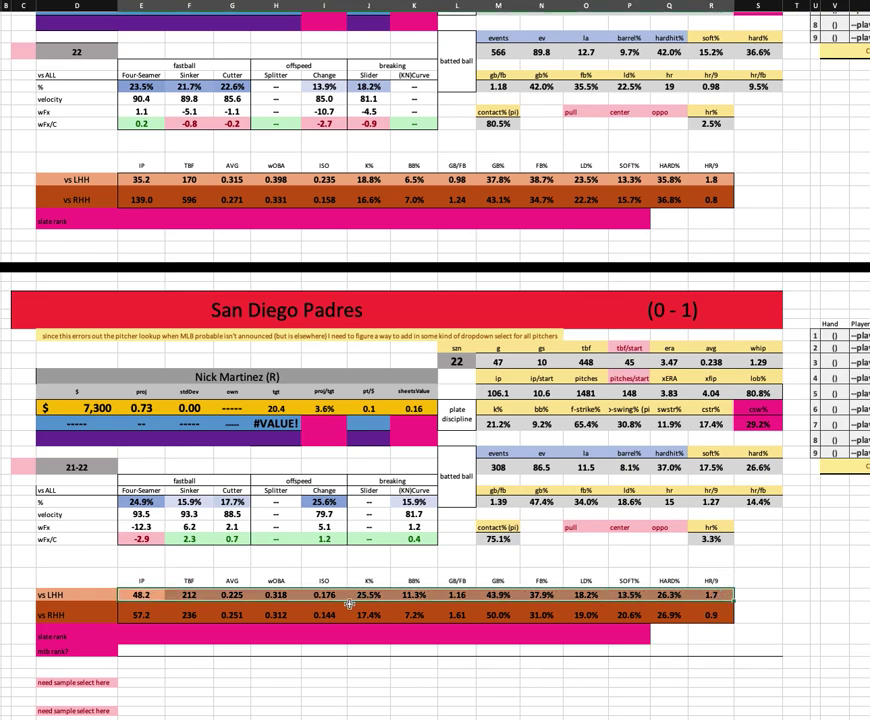
pyautogui.click(324, 595)
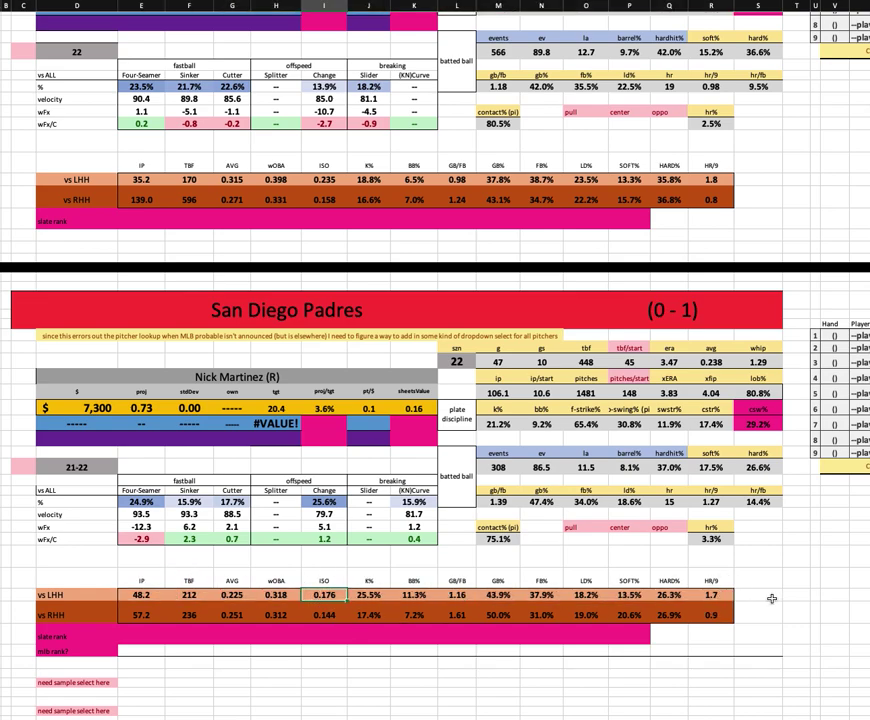
pyautogui.click(714, 595)
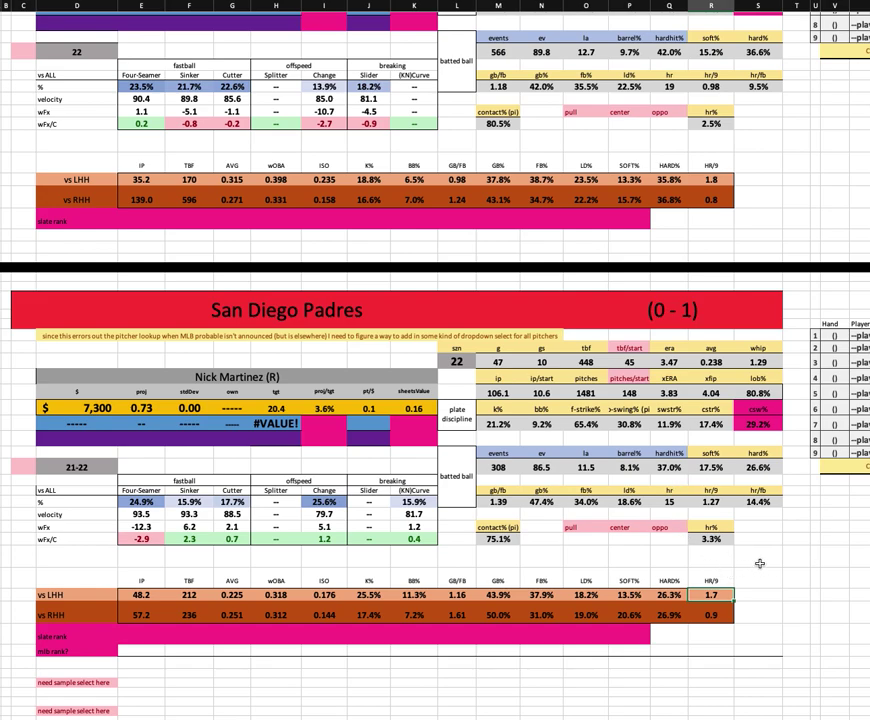
# - Switch the matchup sheet to the CLE@SEA game
pyautogui.scroll(5, 474, 320)
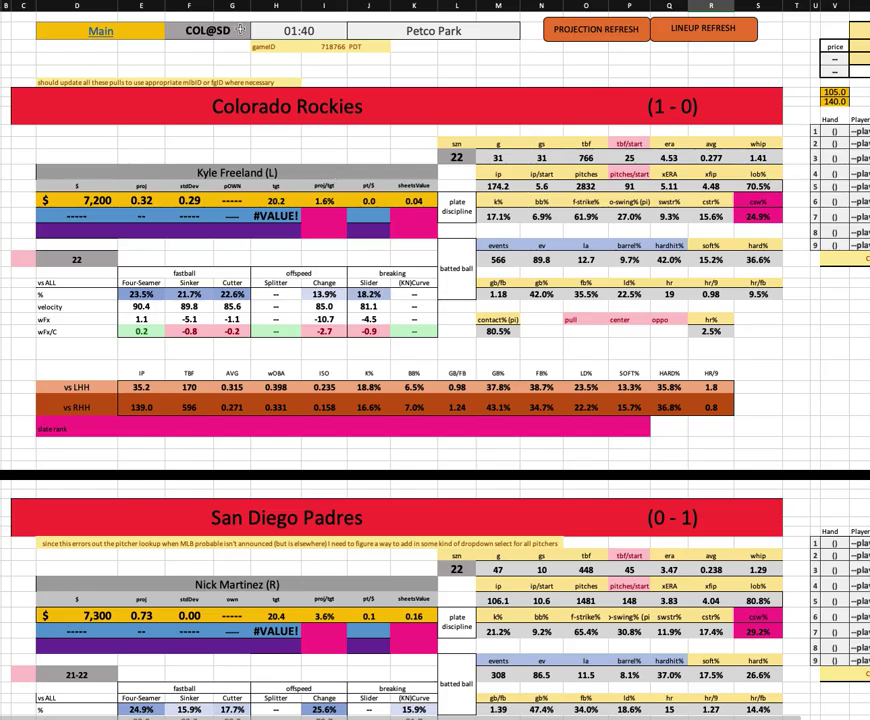
pyautogui.click(240, 30)
pyautogui.click(256, 33)
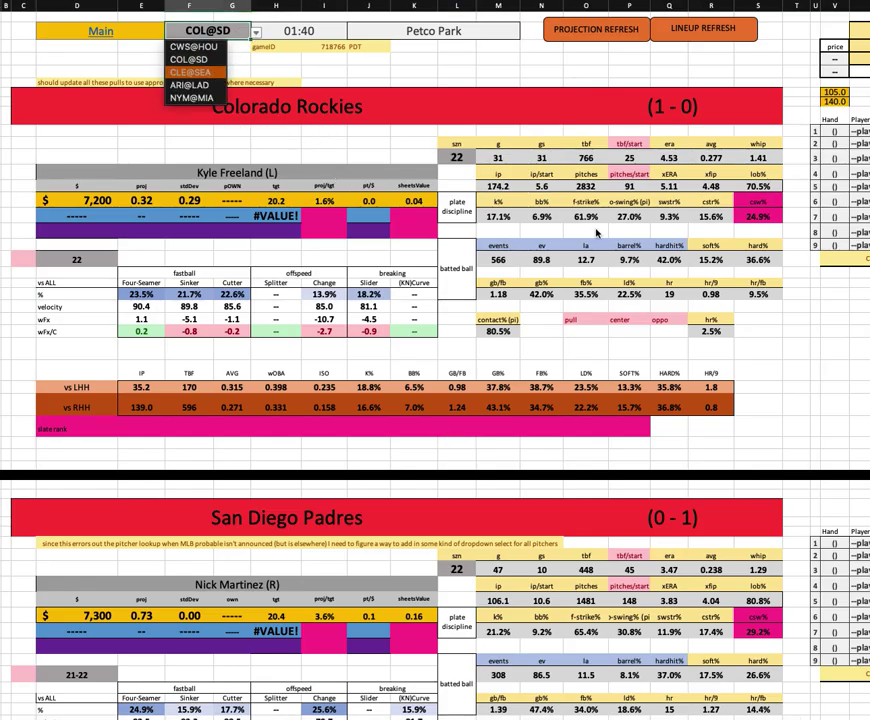
pyautogui.press('Return')
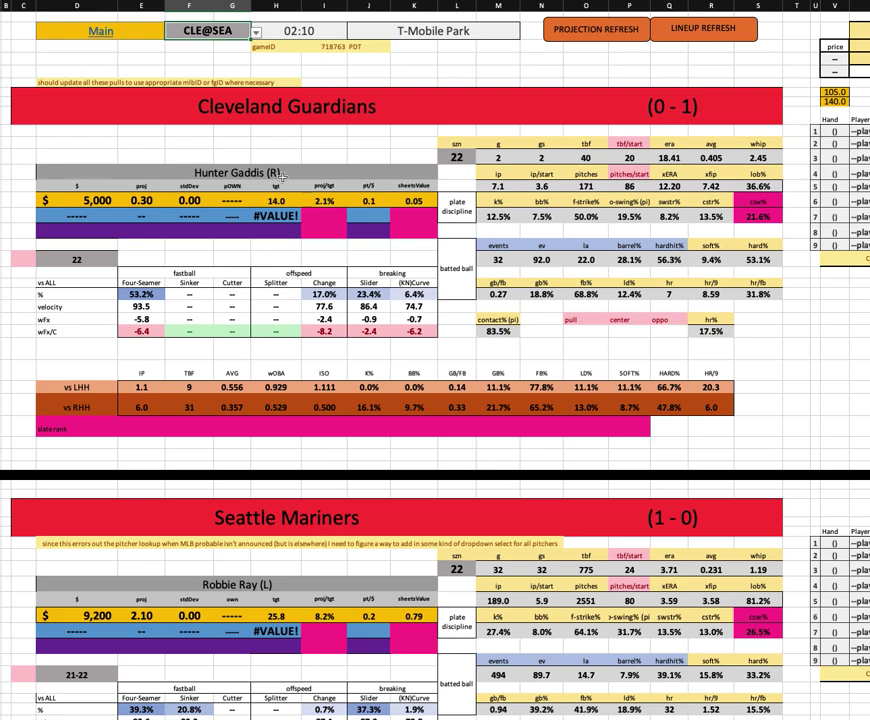
# - Check the Guardians starter's innings by batter handedness, total pitches and four-seamer usage, velocity and value
pyautogui.moveTo(141, 387); pyautogui.dragTo(141, 407)
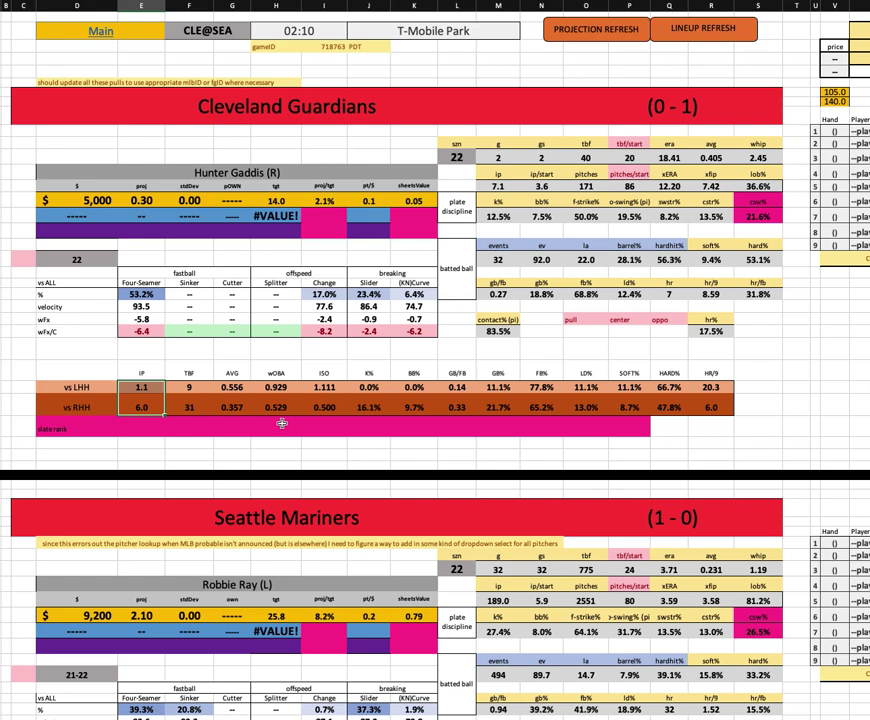
pyautogui.click(586, 186)
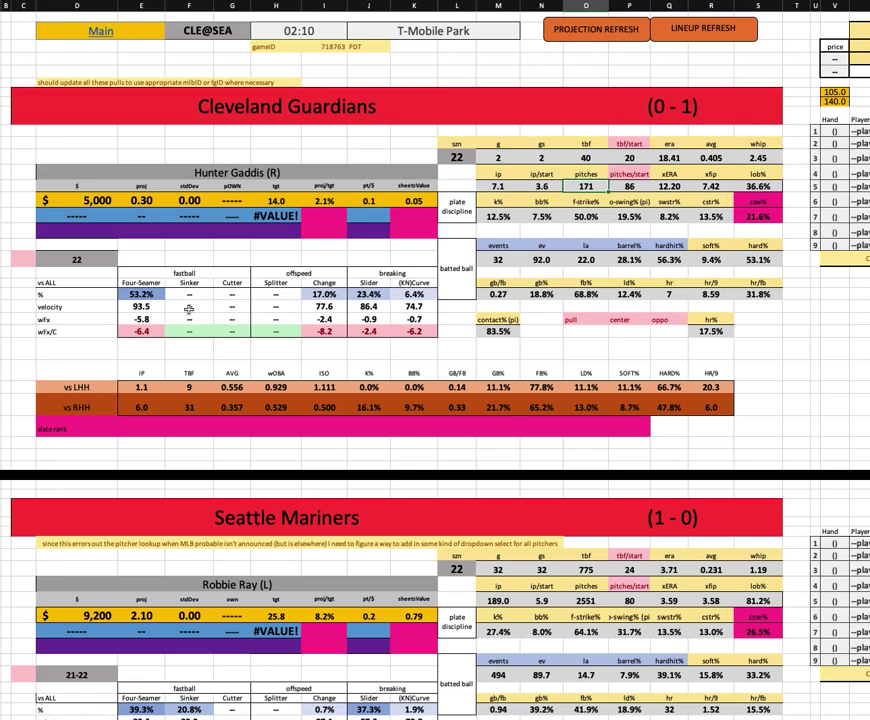
pyautogui.moveTo(141, 294); pyautogui.dragTo(141, 331)
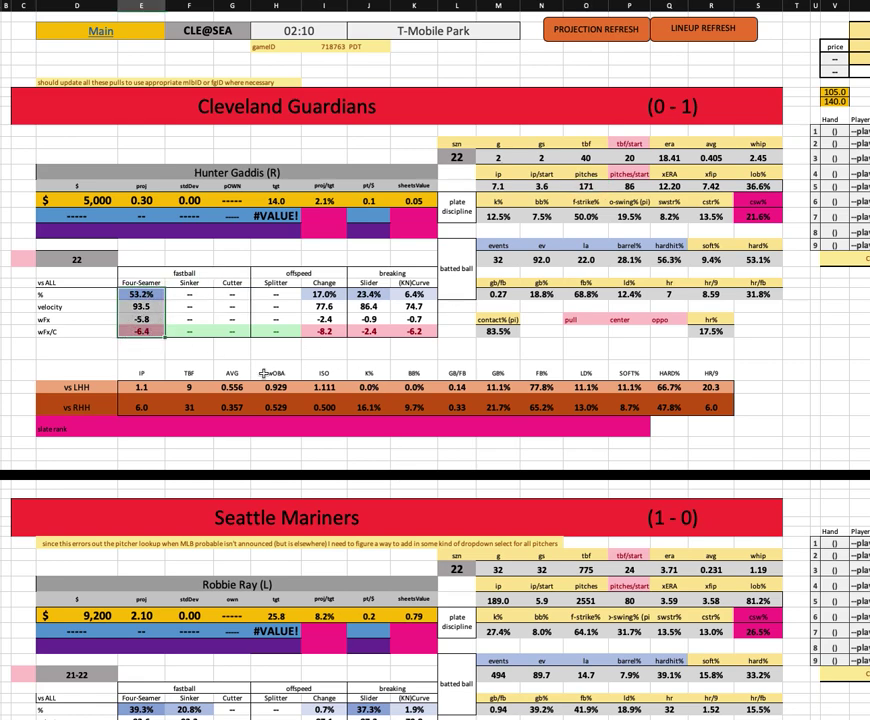
pyautogui.click(152, 307)
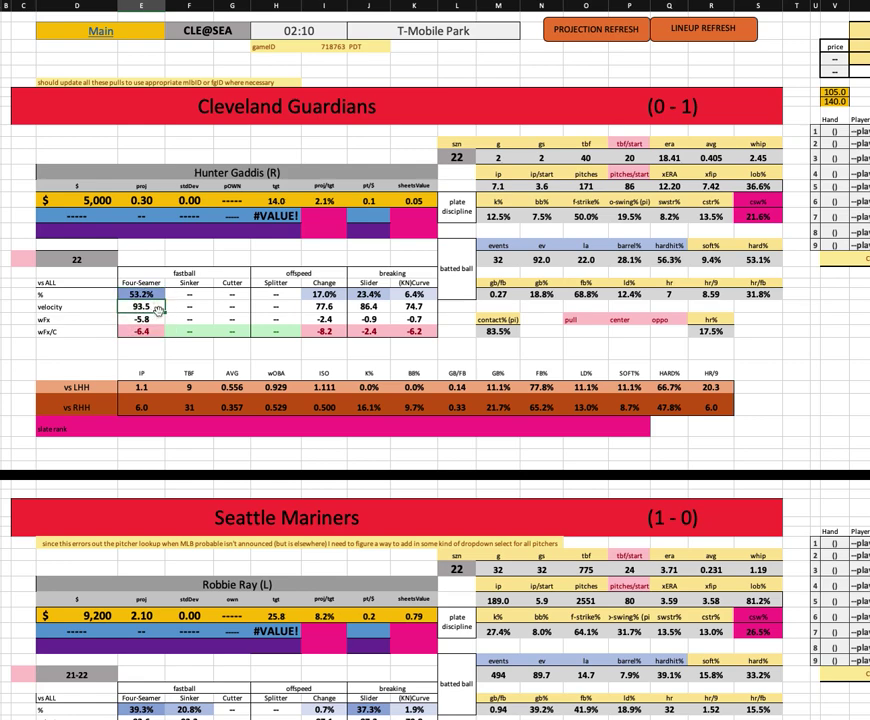
# - Review the Guardians starter's first-strike and walk rates, plus the velocities of his changeup, slider and curve
pyautogui.click(586, 216)
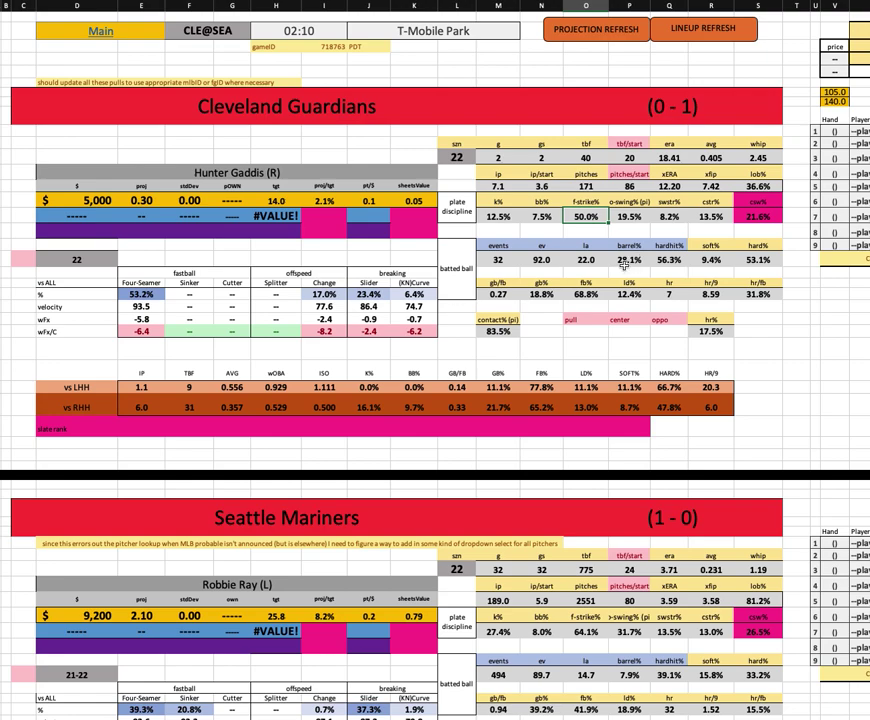
pyautogui.press('Left')
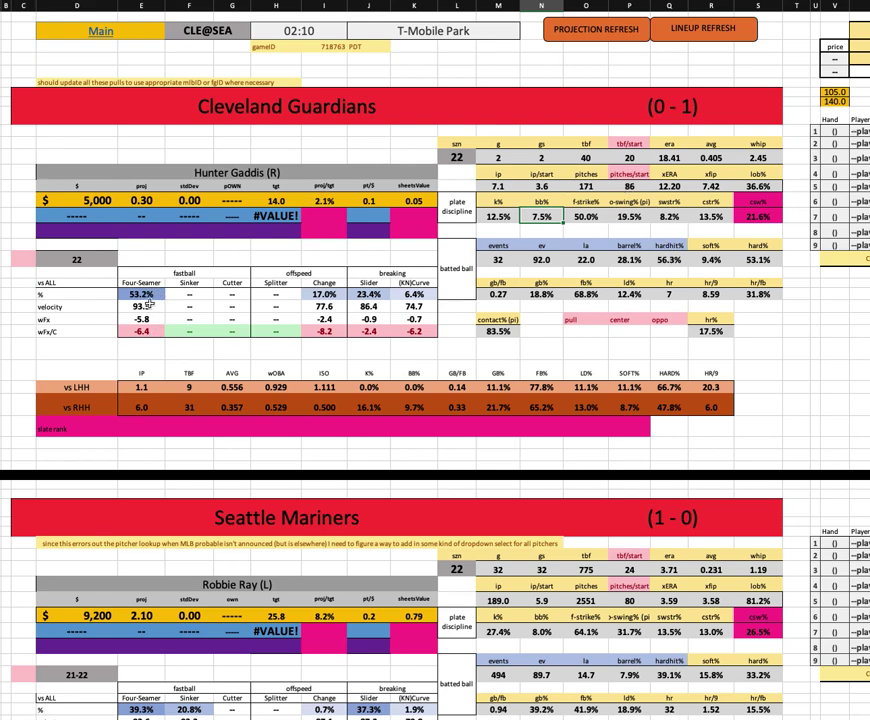
pyautogui.moveTo(324, 307); pyautogui.dragTo(433, 309)
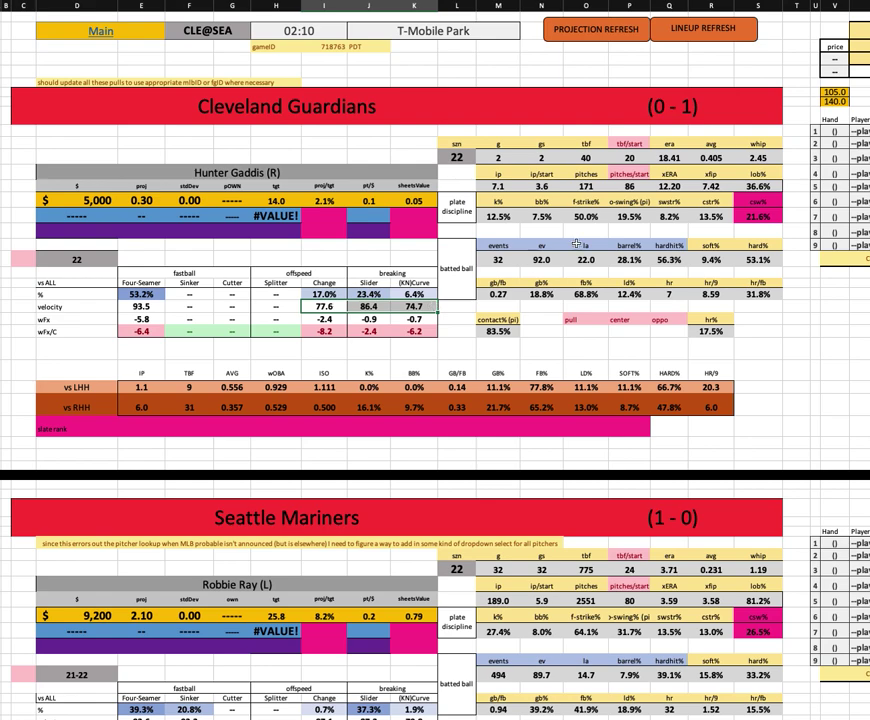
# - Examine the Guardians starter's first-strike, strikeout and contact rates, plus his AVG-through-HR/9 splits against both batter hands
pyautogui.click(597, 214)
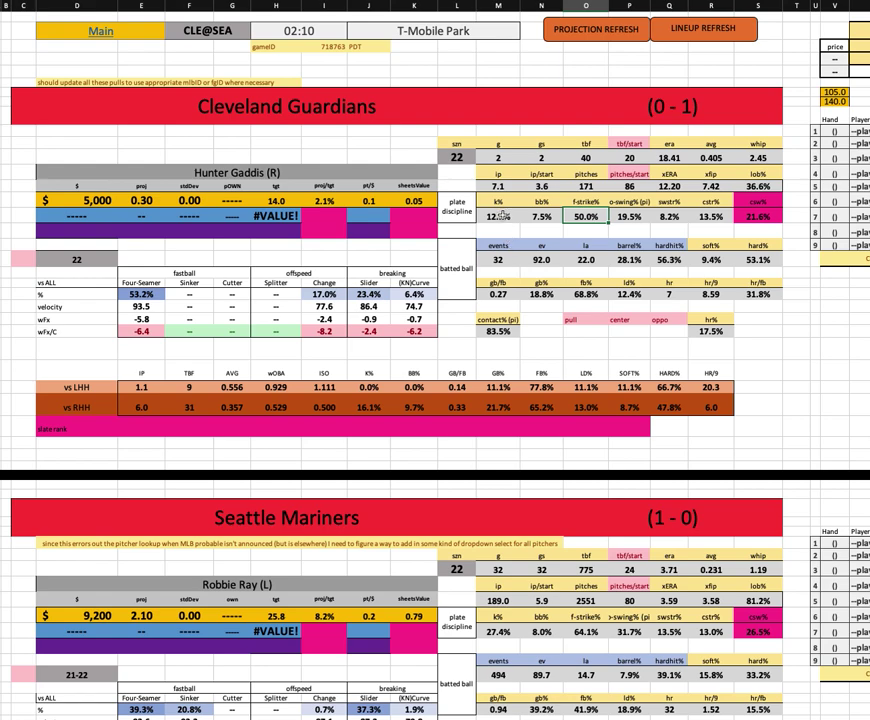
pyautogui.click(500, 214)
pyautogui.click(508, 331)
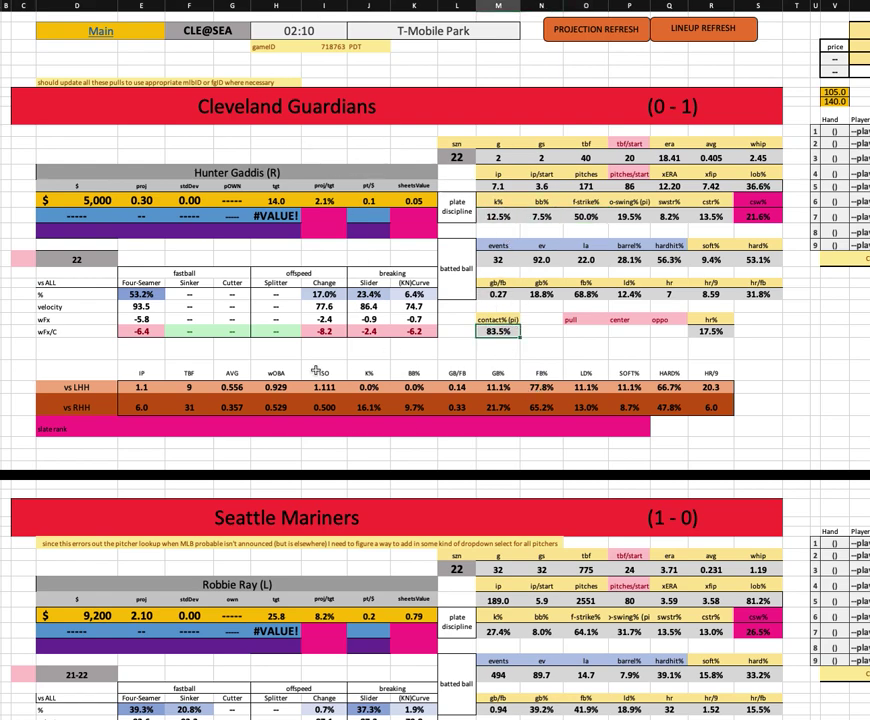
pyautogui.moveTo(230, 387); pyautogui.dragTo(725, 407)
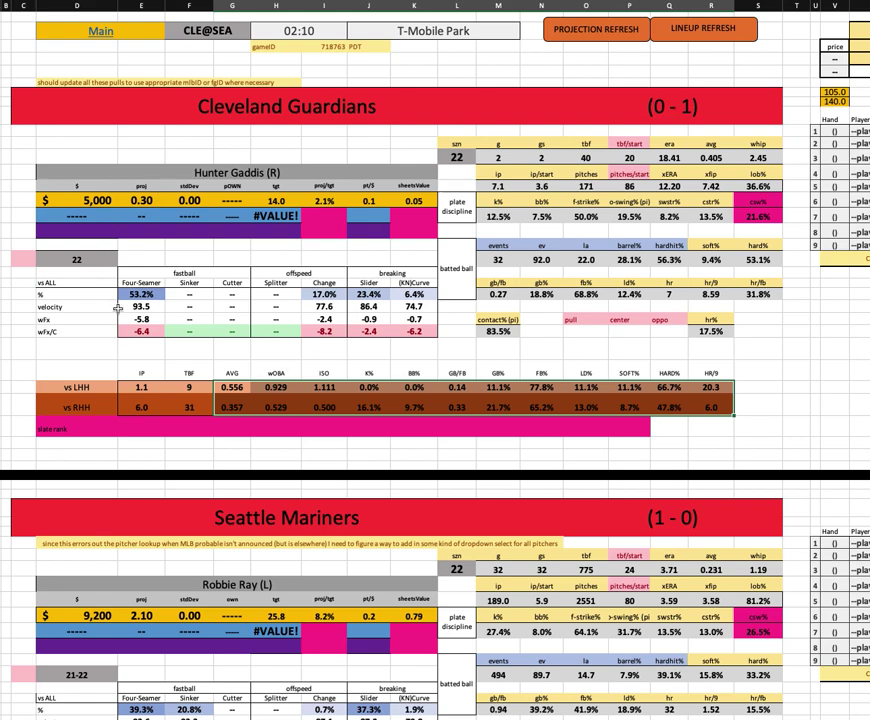
# - Compare the Guardians starter's K% and first-strike rate with his barrel rate
pyautogui.click(503, 216)
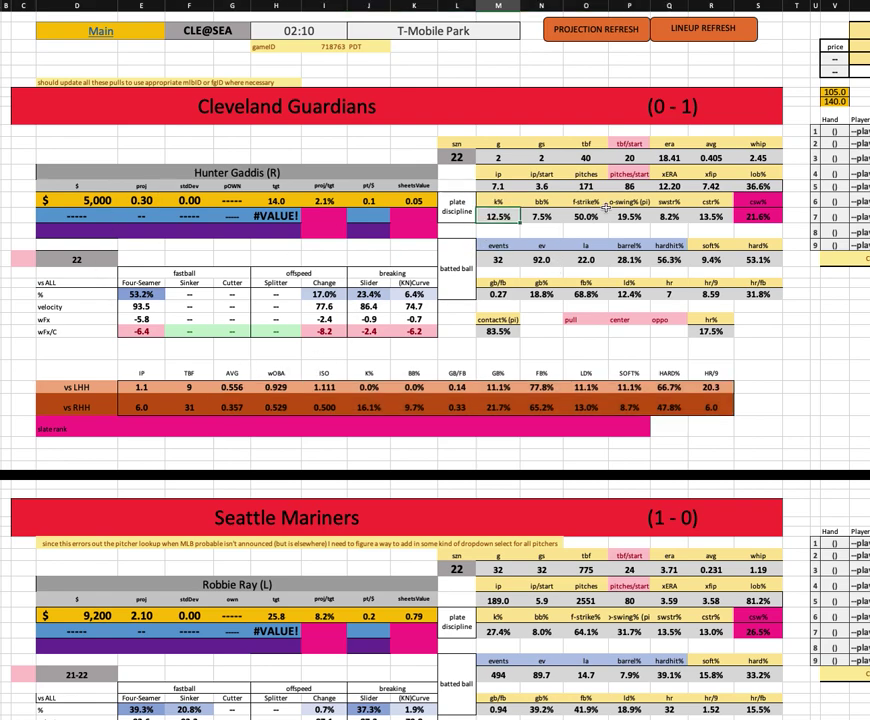
pyautogui.click(590, 217)
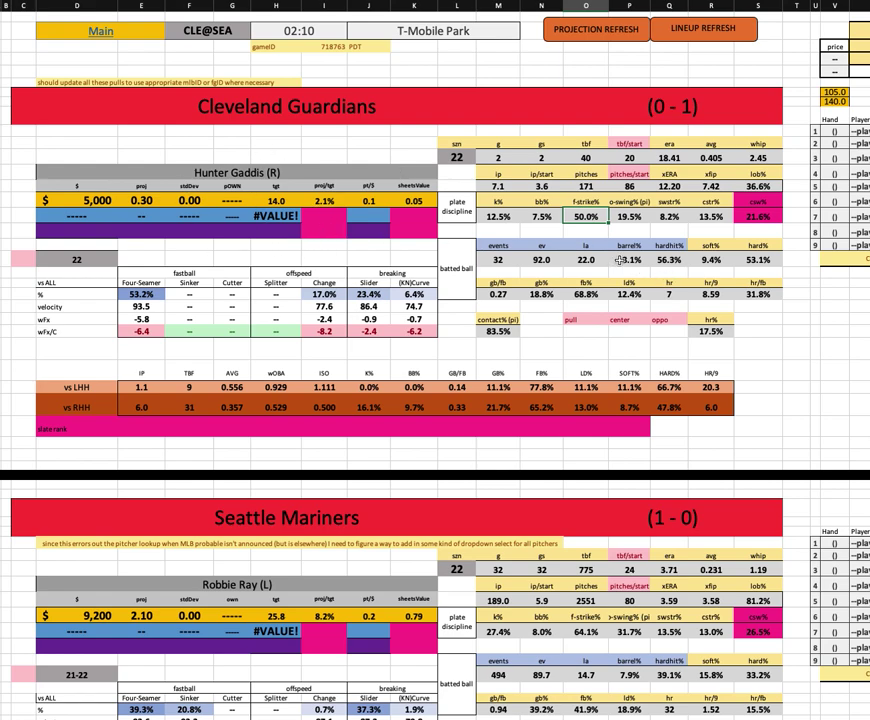
pyautogui.click(628, 259)
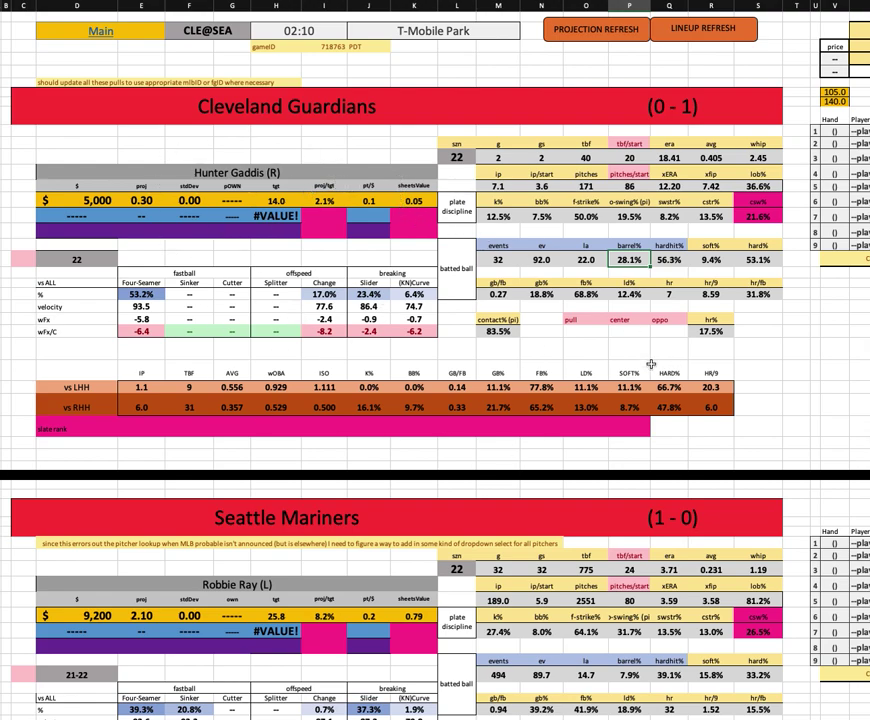
pyautogui.press('Up')
pyautogui.press('Up')
pyautogui.press('Up')
pyautogui.press('Left')
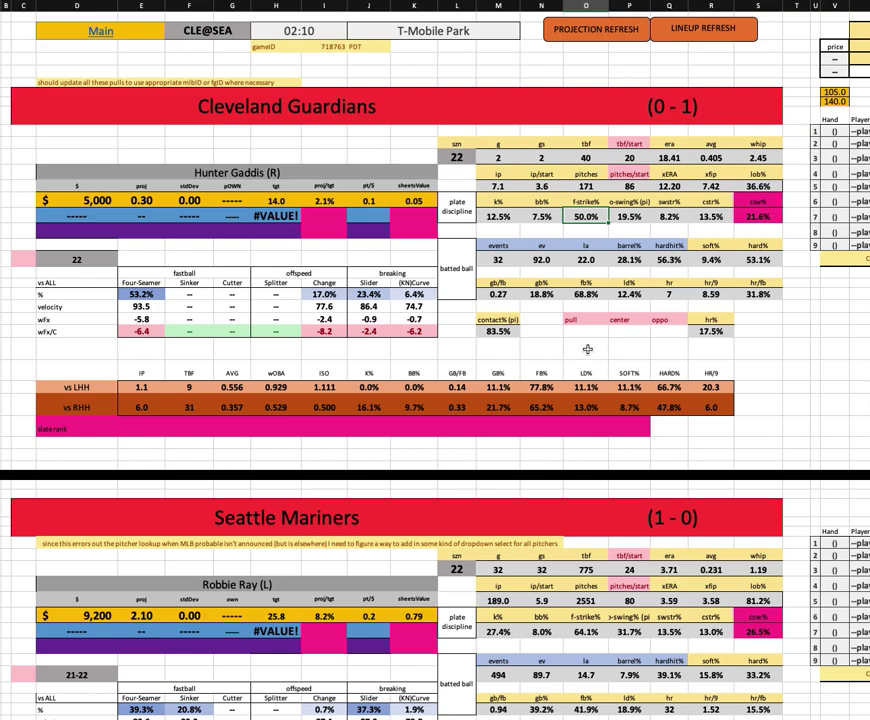
# - Review the Mariners starter's salary and strikeout rate, plus his ERA, xERA and xFIP
pyautogui.scroll(-6, 587, 349)
pyautogui.scroll(-2, 597, 411)
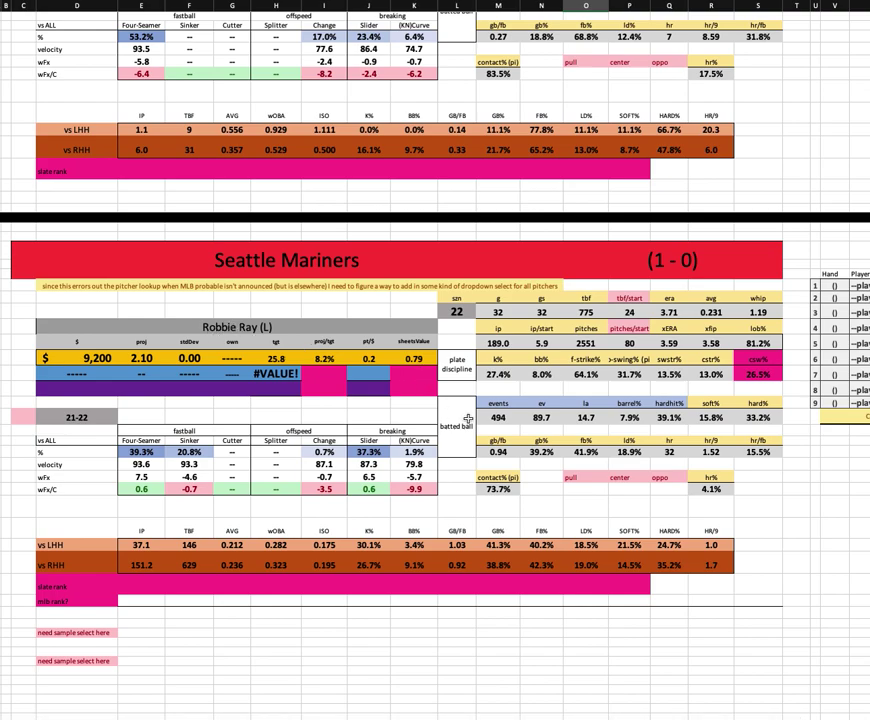
pyautogui.click(95, 358)
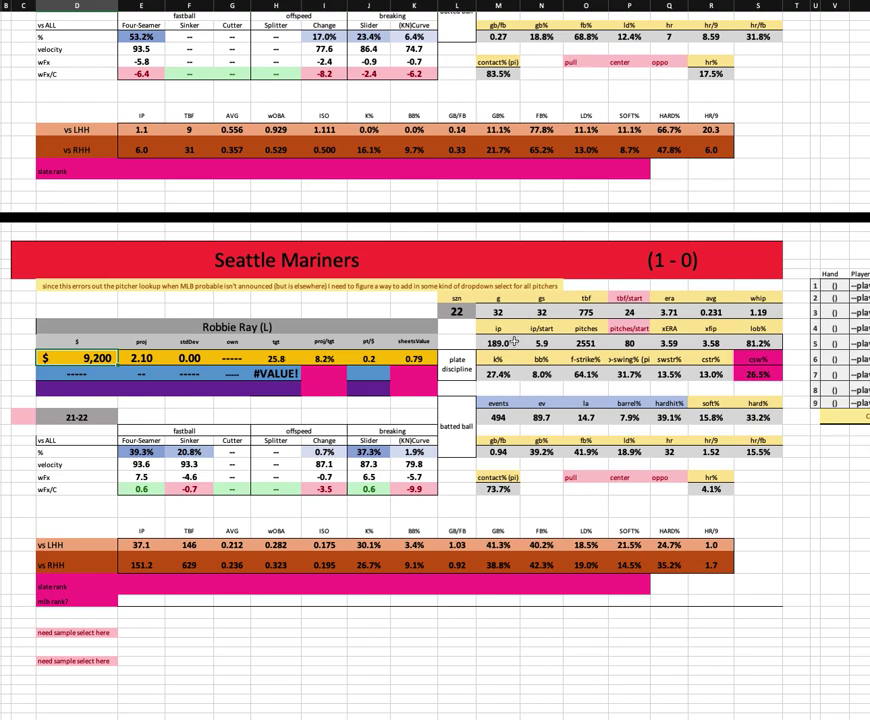
pyautogui.click(497, 374)
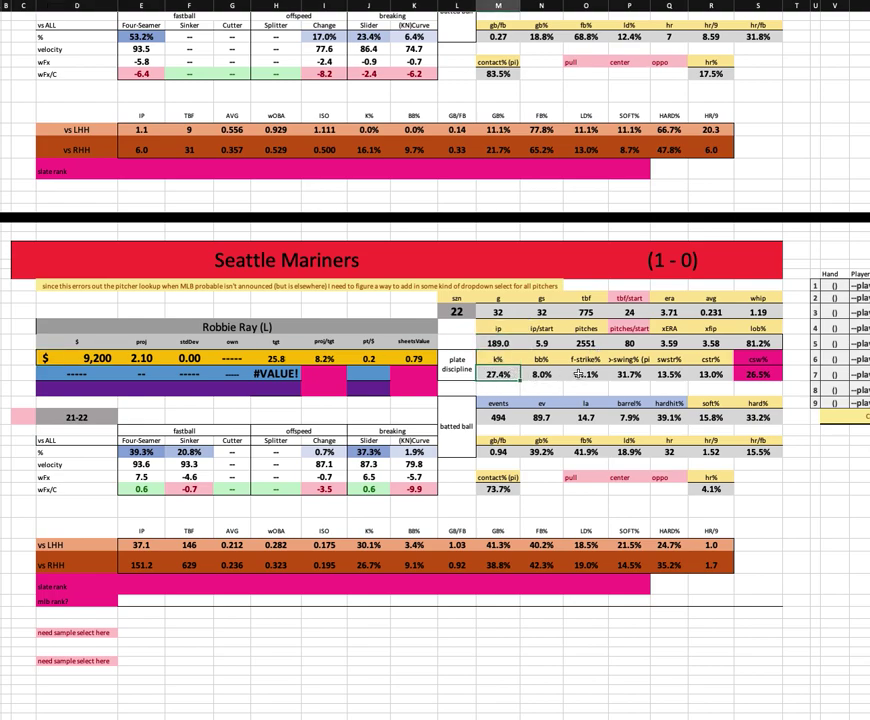
pyautogui.click(668, 313)
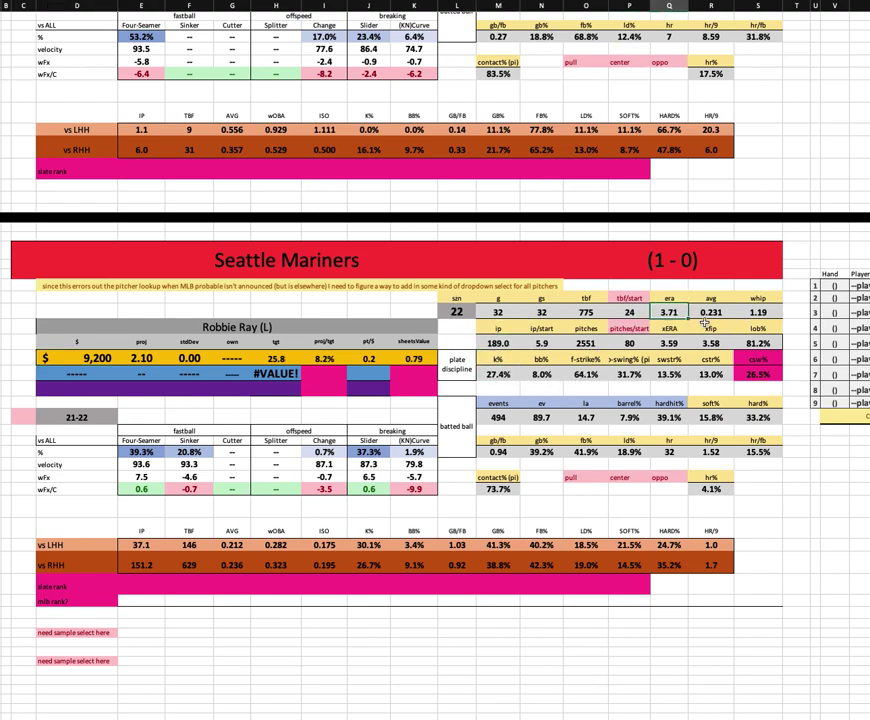
pyautogui.keyDown('super'); pyautogui.click(710, 343); pyautogui.keyUp('super')
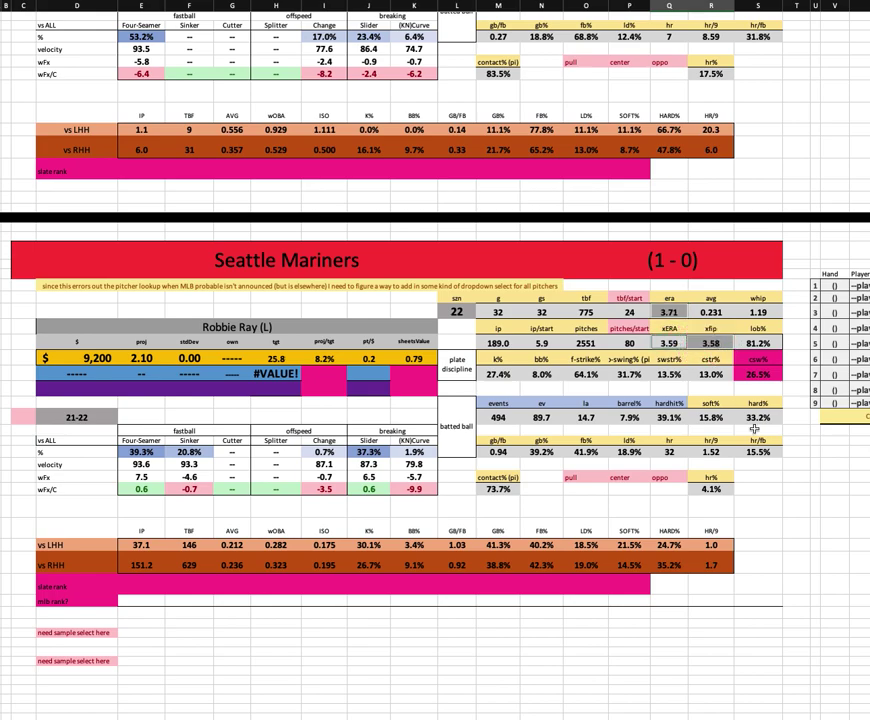
# - Check the Mariners starter's walk, hard-hit and hard-contact rates, along with his first-strike rate and K%
pyautogui.click(548, 374)
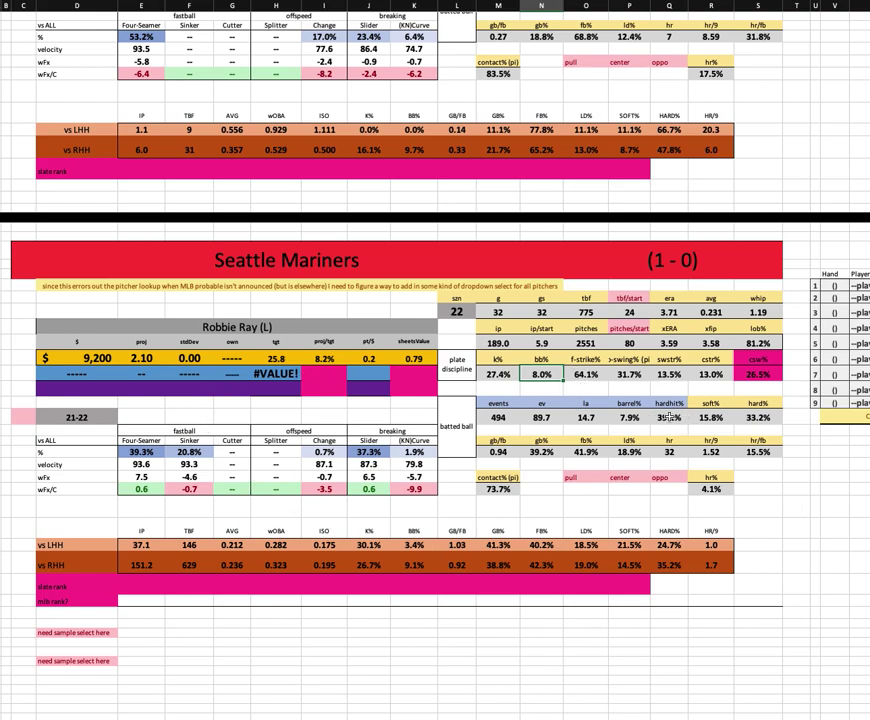
pyautogui.click(673, 416)
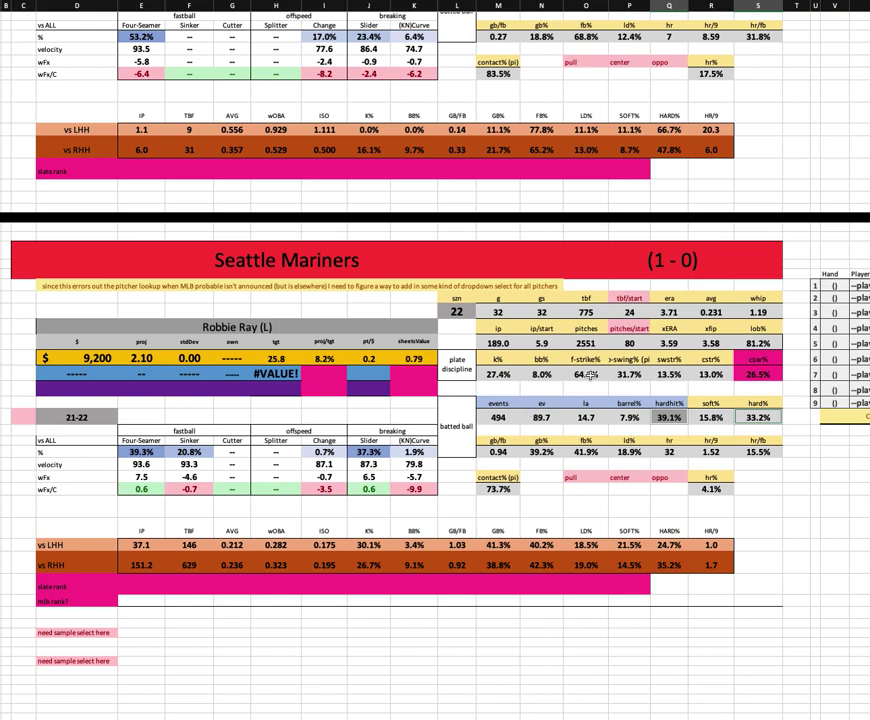
pyautogui.click(590, 374)
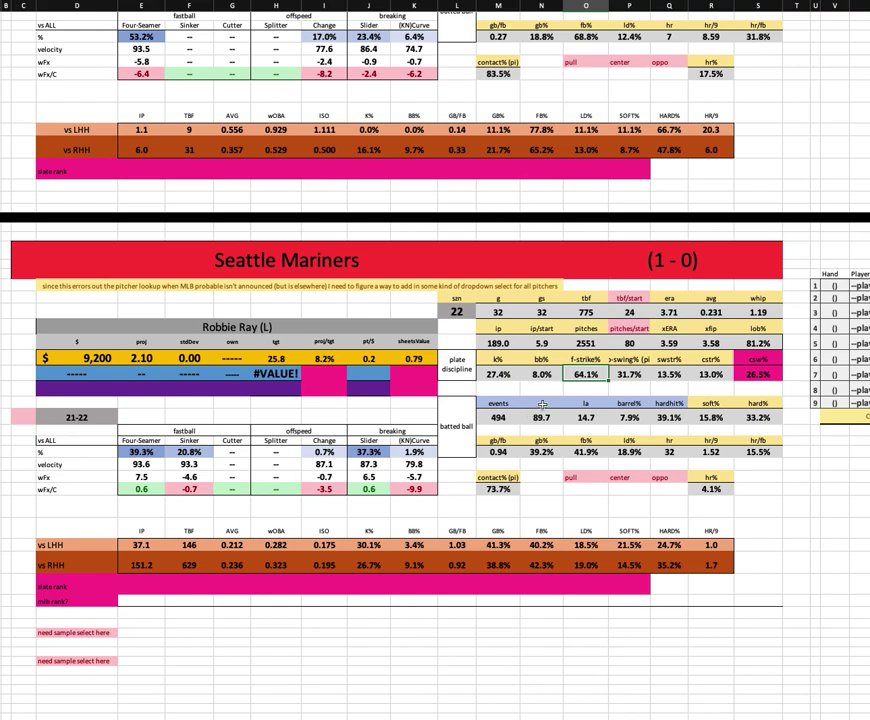
pyautogui.press('Left')
pyautogui.press('Left')
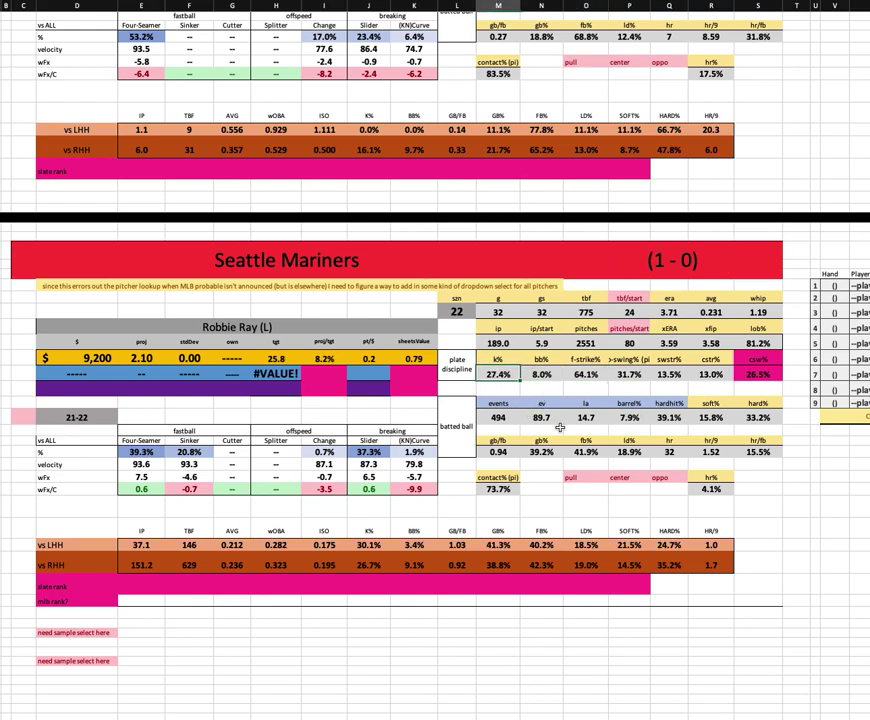
# - Examine the Guardians' team wRC+ and K% against left-handed pitching
pyautogui.scroll(1, 541, 424)
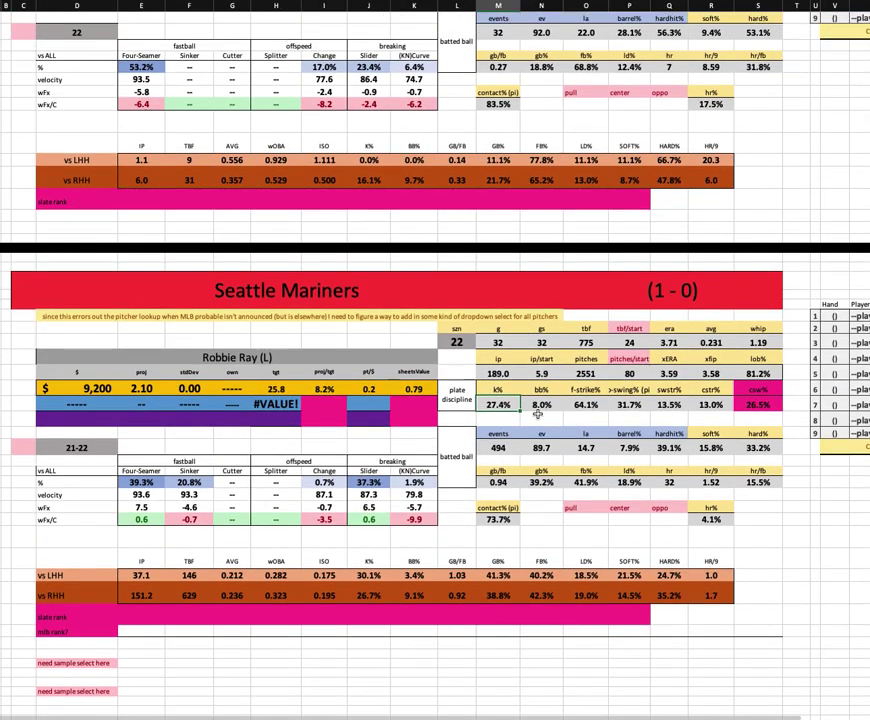
pyautogui.hscroll(10, 600, 422)
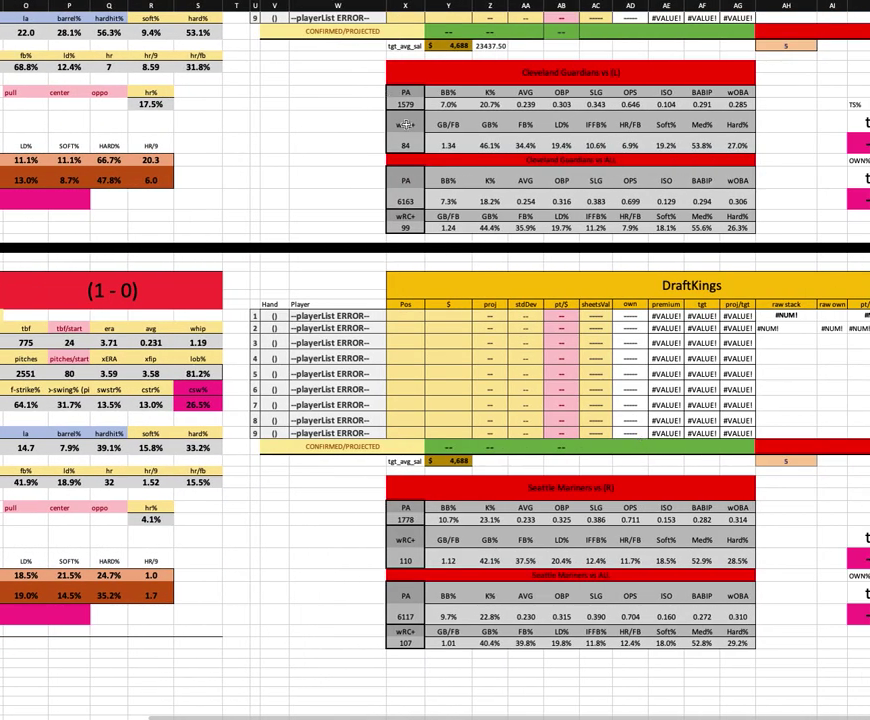
pyautogui.scroll(1, 417, 145)
pyautogui.click(417, 145)
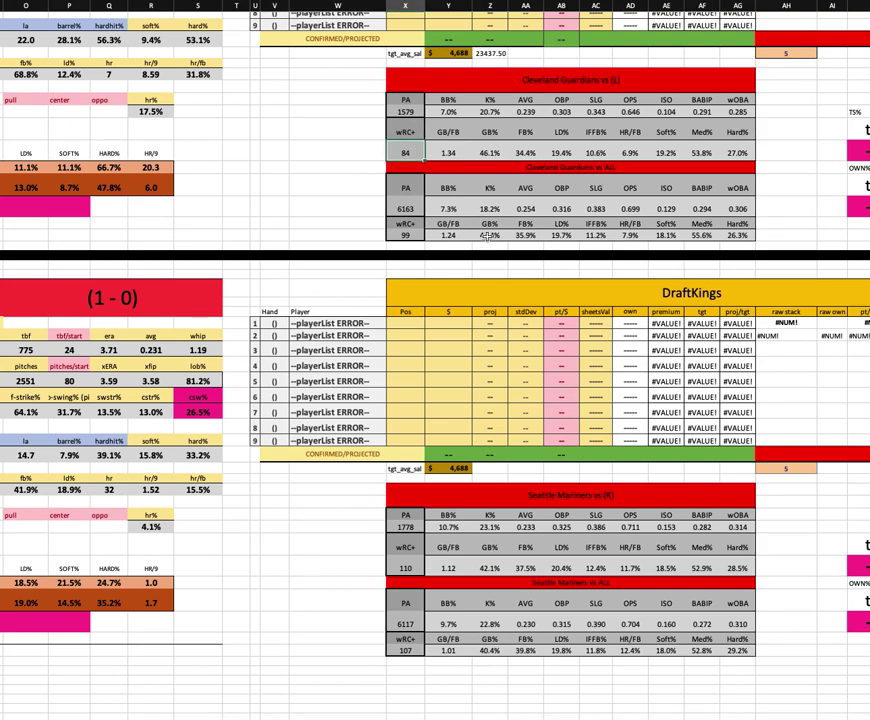
pyautogui.scroll(3, 486, 231)
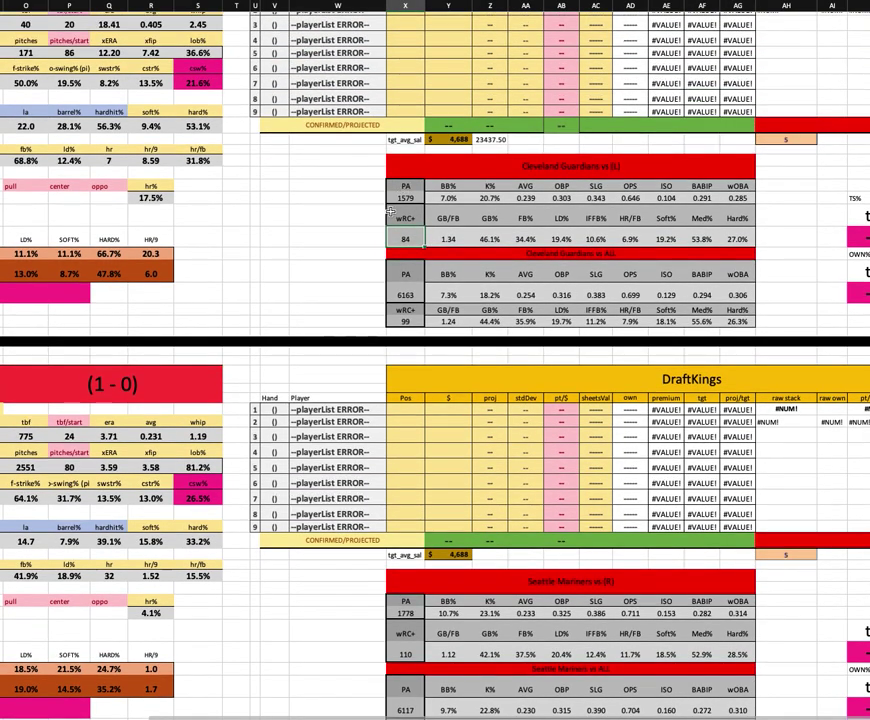
pyautogui.click(490, 198)
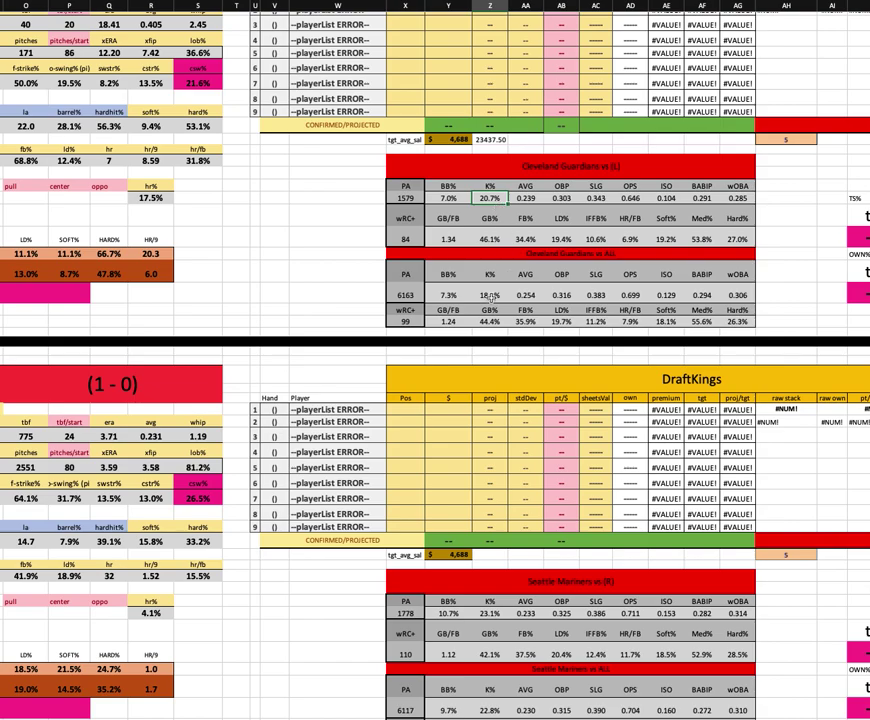
# - Return to the Mariners starter and check his walk rate, barrel and hard-hit rates, hard-contact rate and GB/FB
pyautogui.hscroll(-10, 497, 285)
pyautogui.scroll(-1, 470, 340)
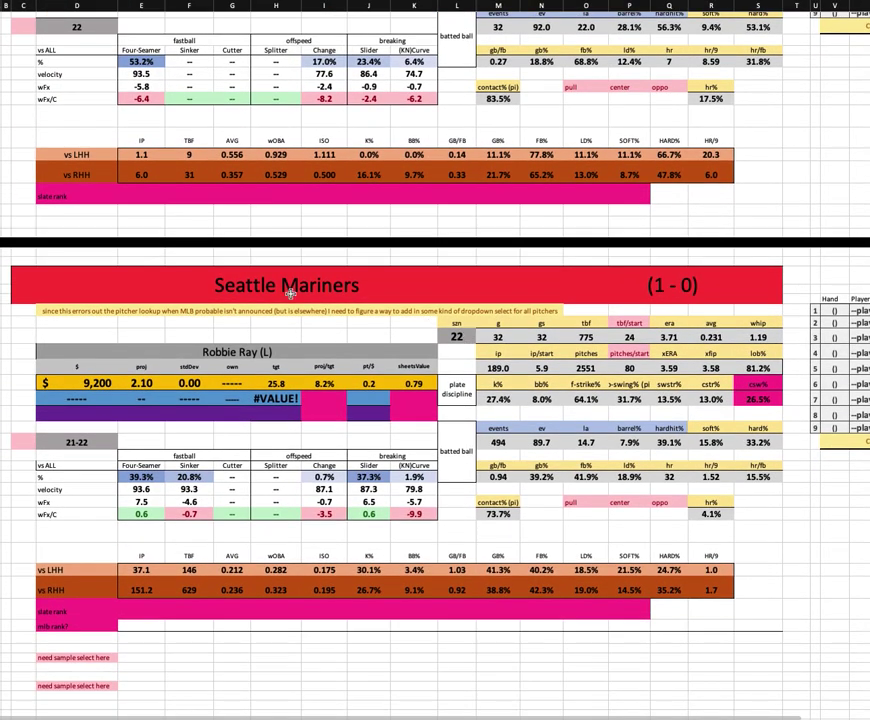
pyautogui.click(543, 400)
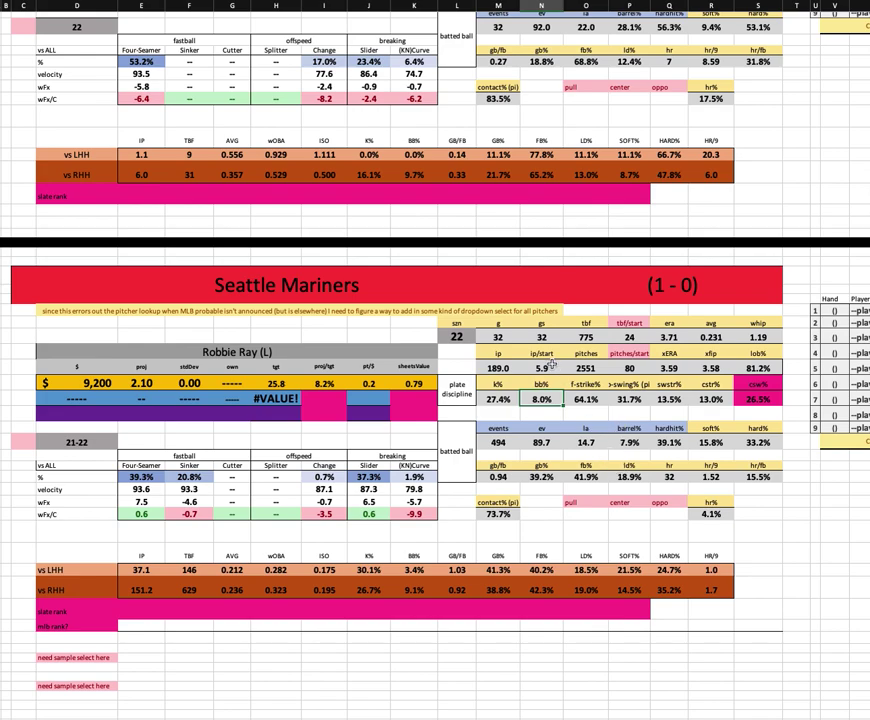
pyautogui.click(646, 441)
pyautogui.moveTo(646, 441); pyautogui.dragTo(760, 441)
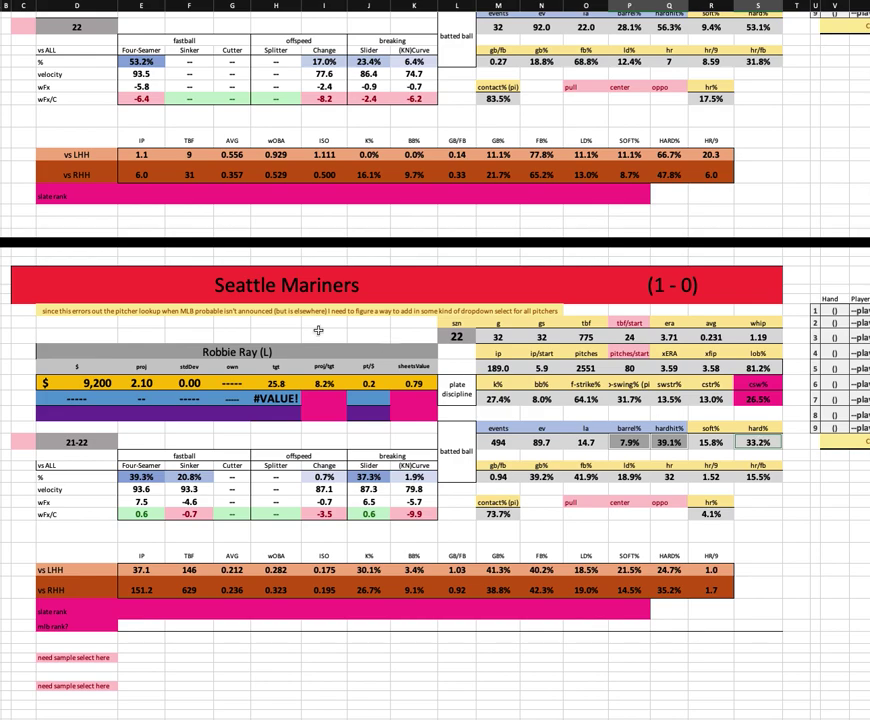
pyautogui.click(493, 476)
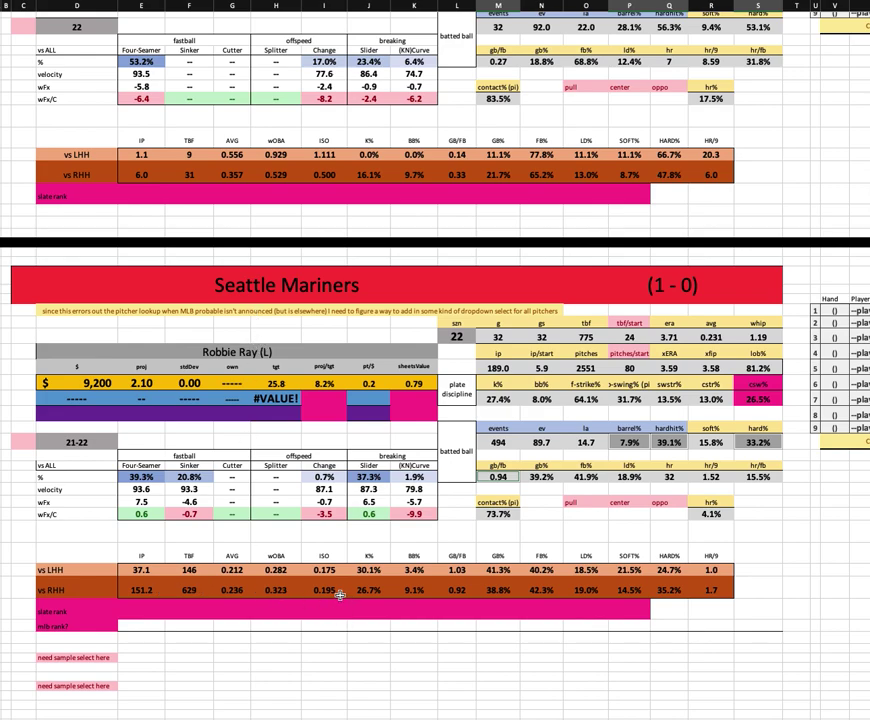
# - Examine the Mariners starter's splits against right-handed hitters: AVG, wOBA, ISO, K%, GB/FB, HARD% and HR/9
pyautogui.click(232, 590)
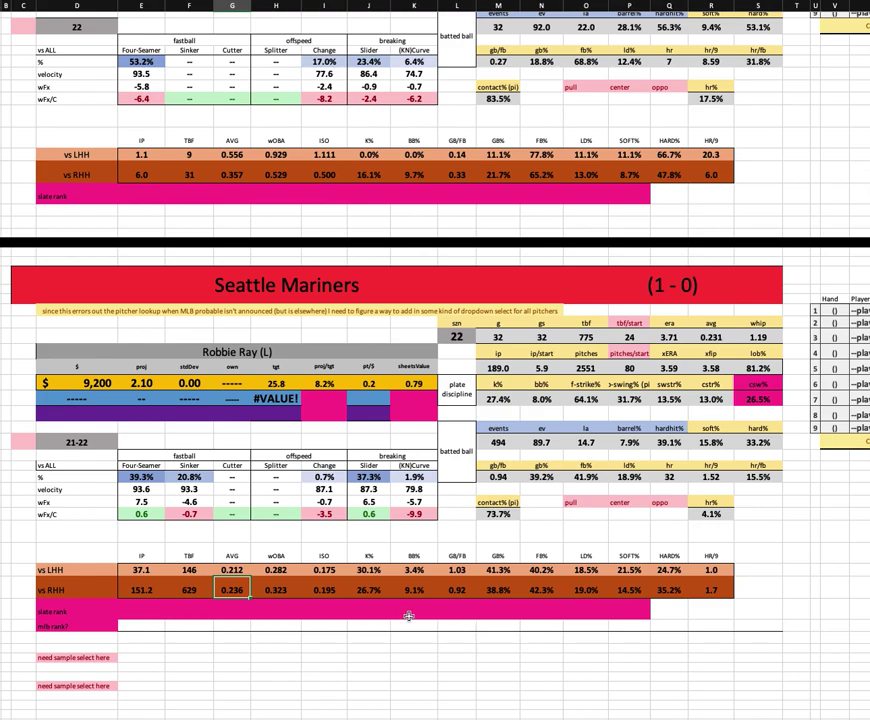
pyautogui.moveTo(232, 590); pyautogui.dragTo(347, 582)
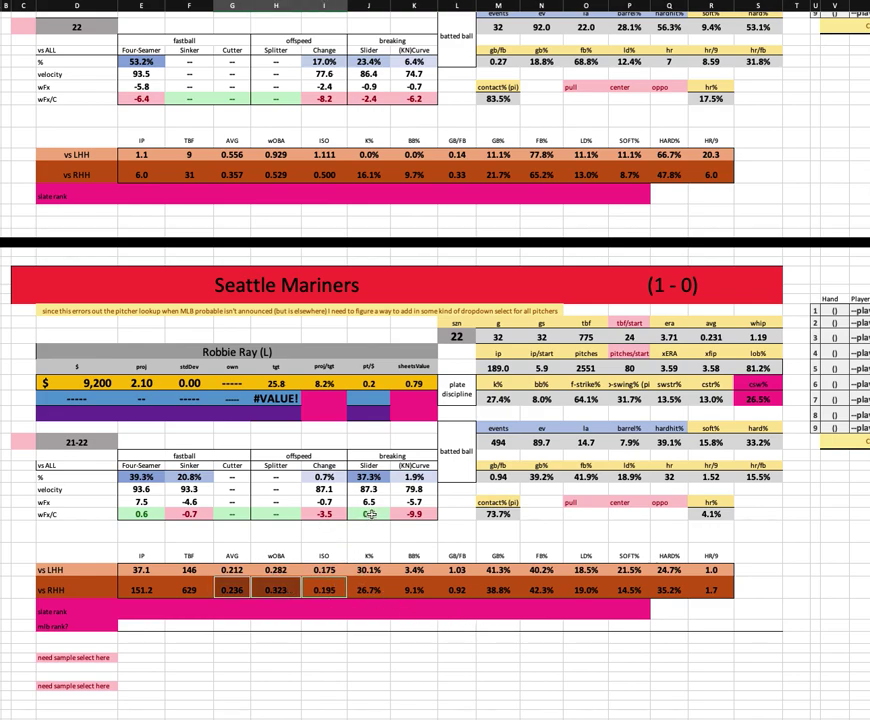
pyautogui.click(381, 590)
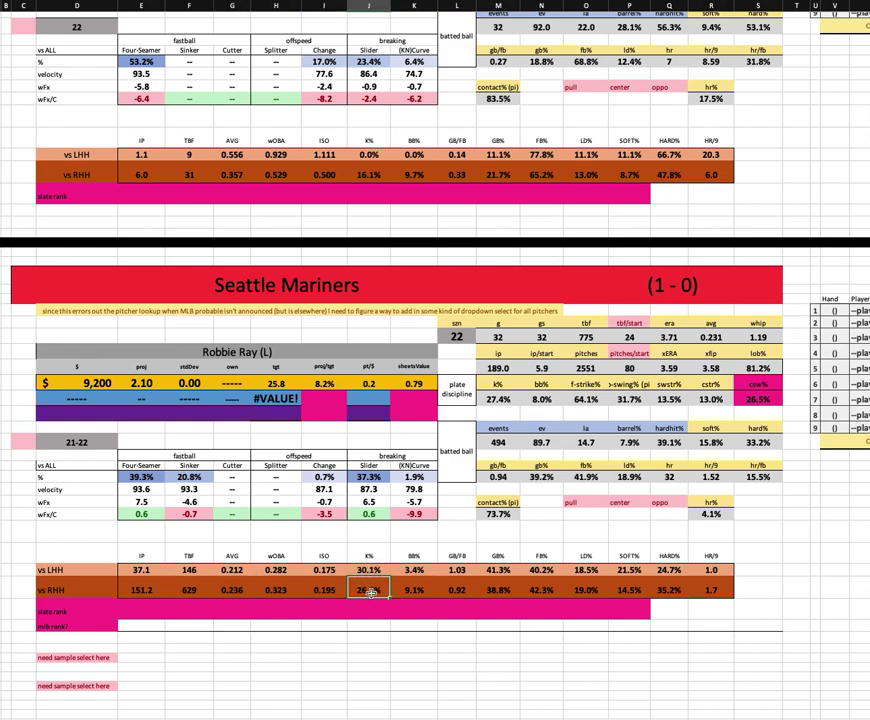
pyautogui.click(455, 590)
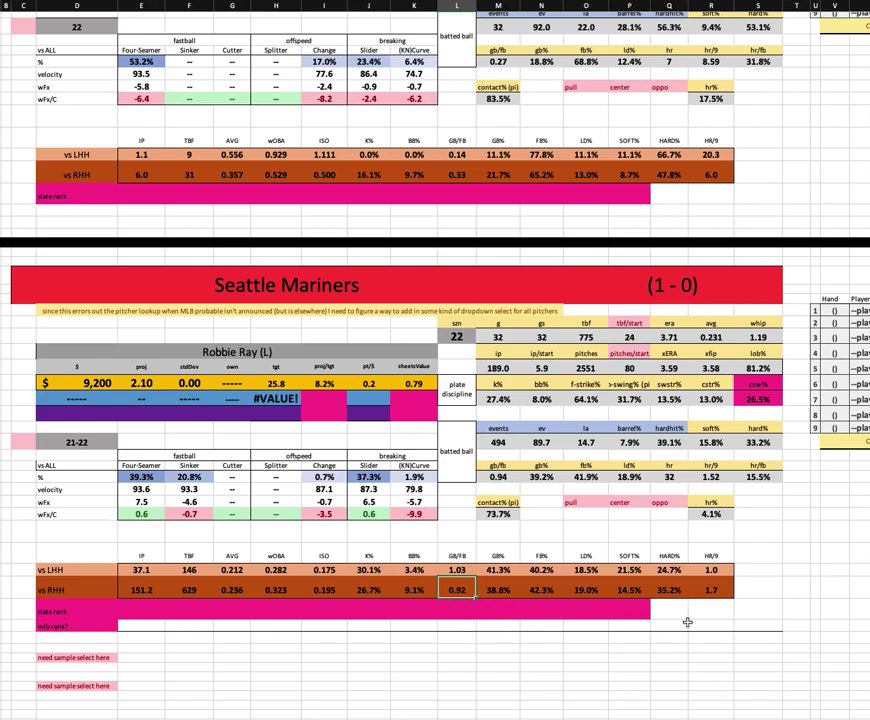
pyautogui.click(669, 588)
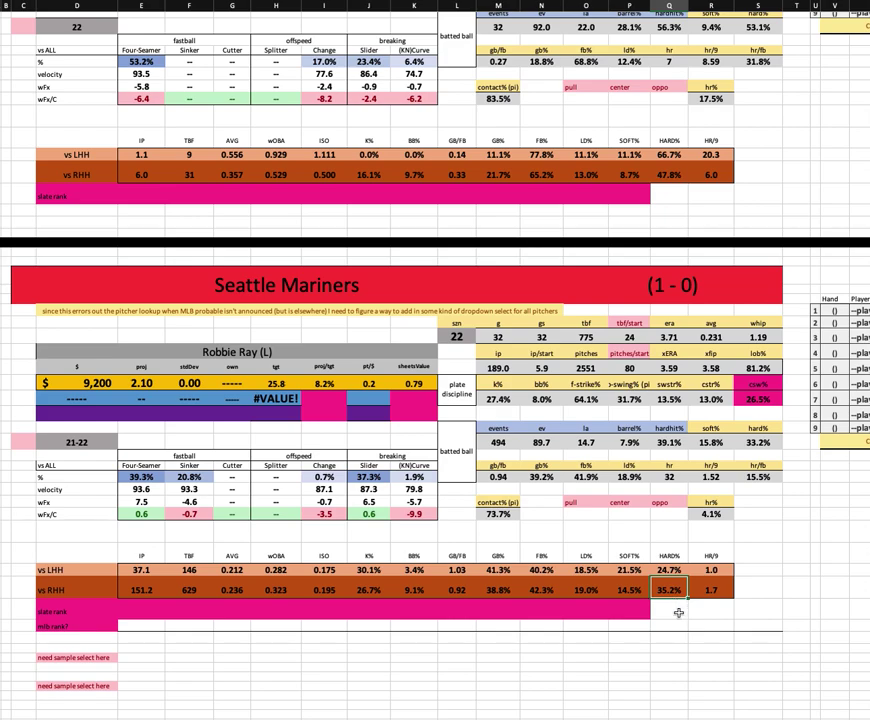
pyautogui.press('Right')
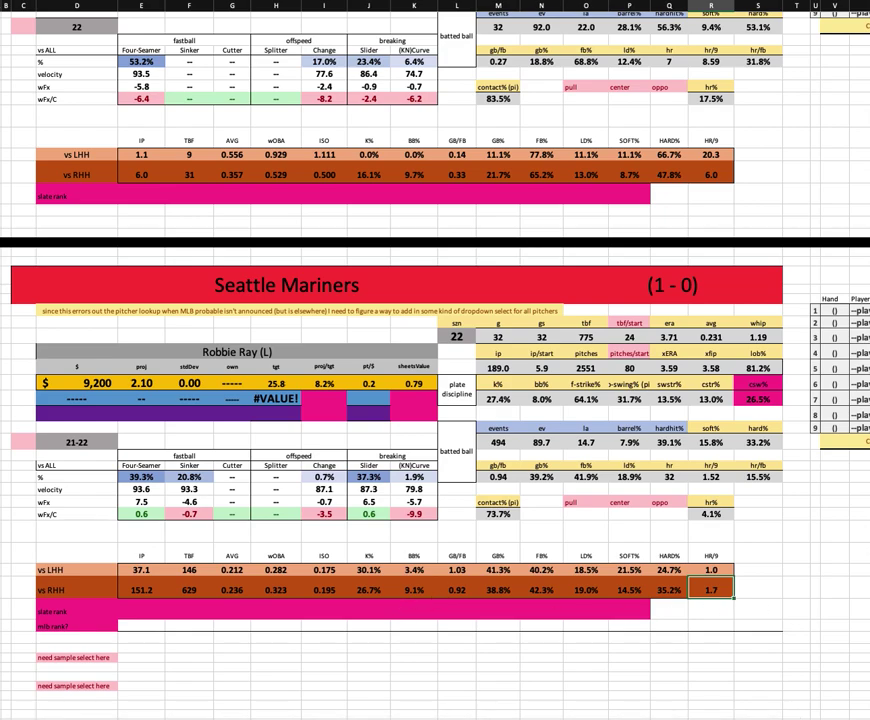
# - Switch to the FantasyLabs MLB lineups page and review the Guardians' projected second and cleanup hitters against the Mariners
pyautogui.press('super+Tab')
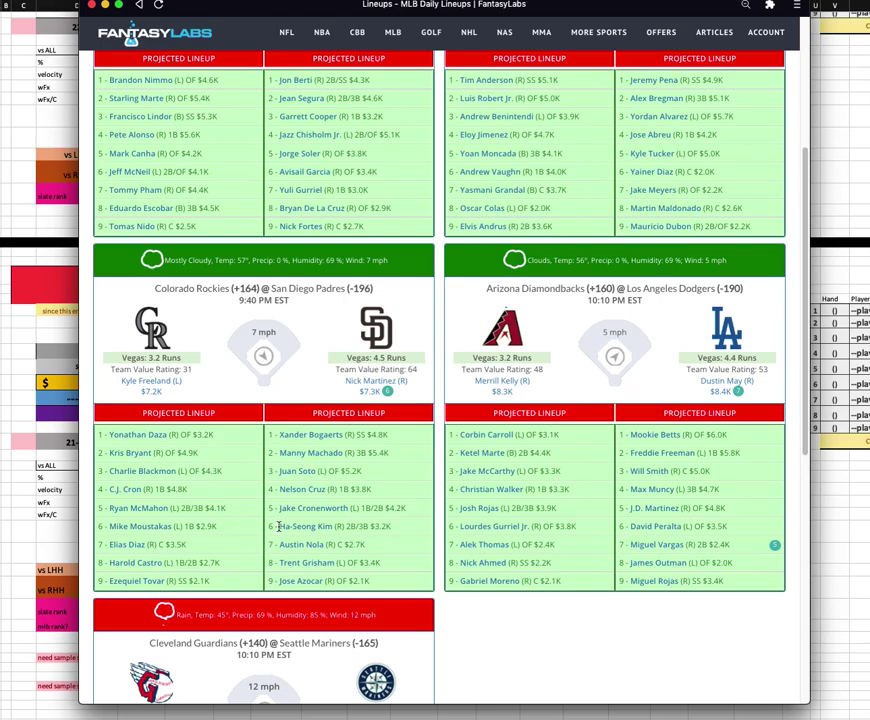
pyautogui.scroll(-5, 278, 526)
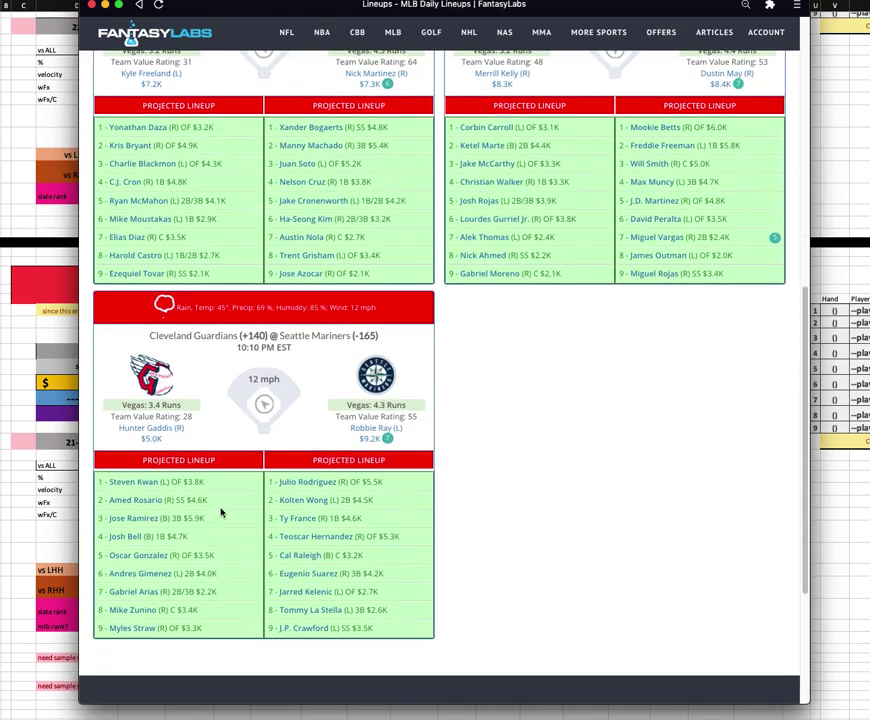
pyautogui.moveTo(208, 500); pyautogui.dragTo(138, 507)
pyautogui.moveTo(204, 537); pyautogui.dragTo(165, 537)
pyautogui.moveTo(188, 537); pyautogui.dragTo(106, 538)
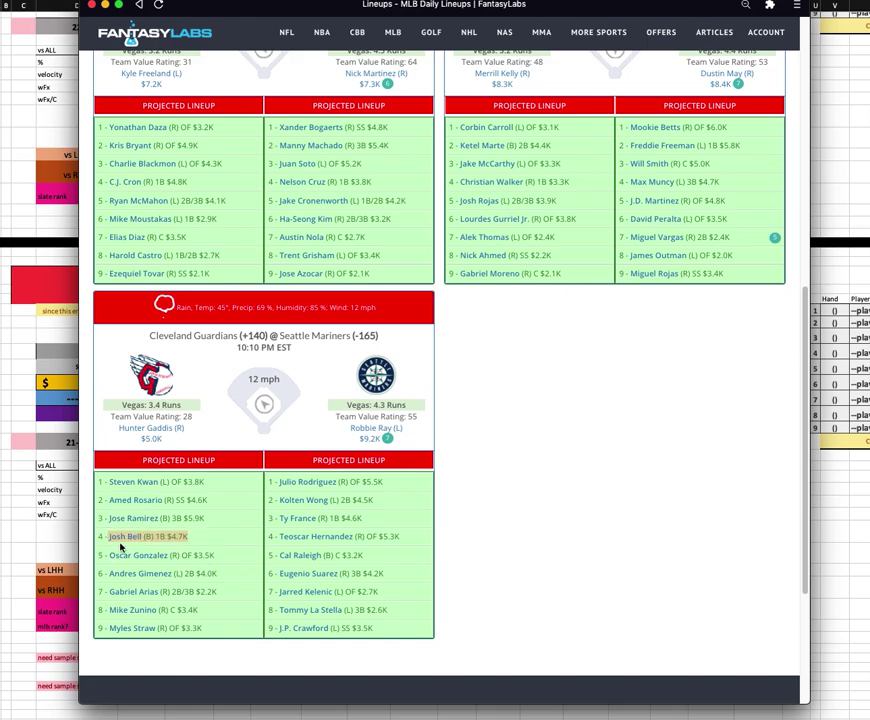
pyautogui.click(183, 550)
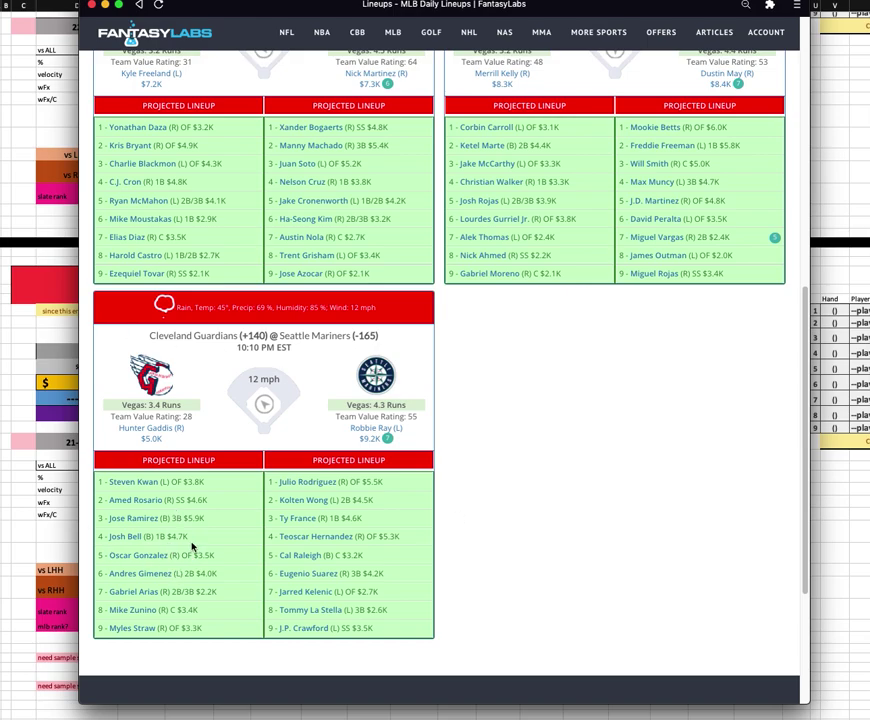
pyautogui.moveTo(191, 540); pyautogui.dragTo(107, 538)
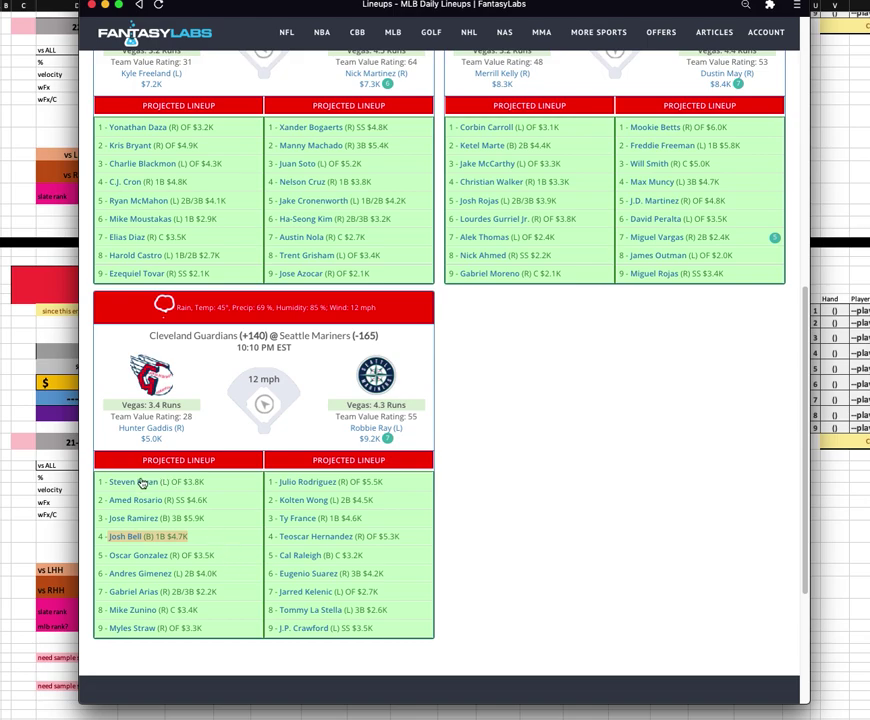
# - Review the fifth, seventh, eighth and ninth hitters in the Guardians' projected lineup
pyautogui.moveTo(214, 556); pyautogui.dragTo(108, 556)
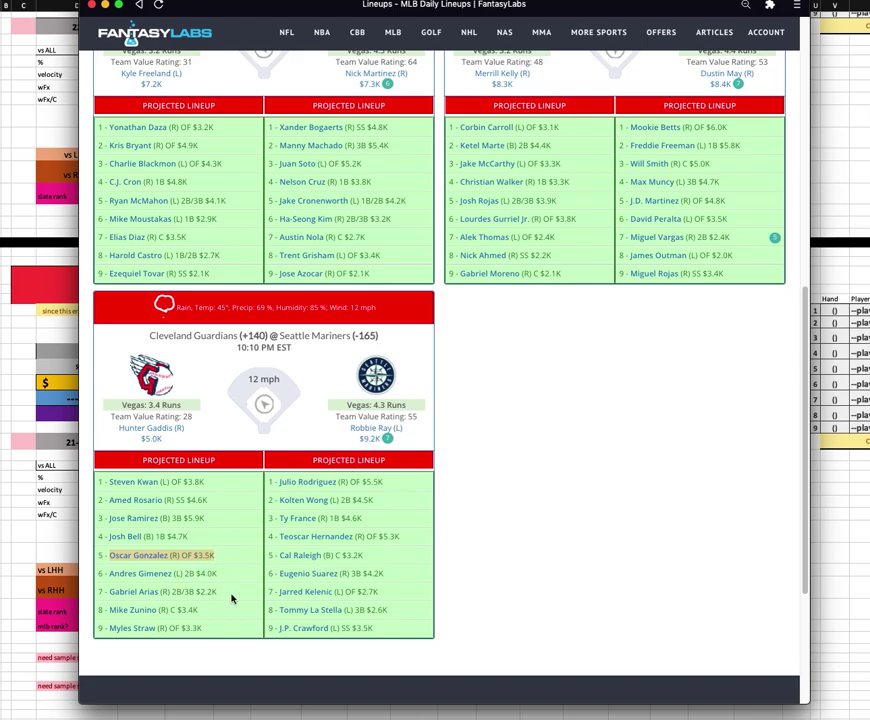
pyautogui.moveTo(114, 591); pyautogui.dragTo(218, 592)
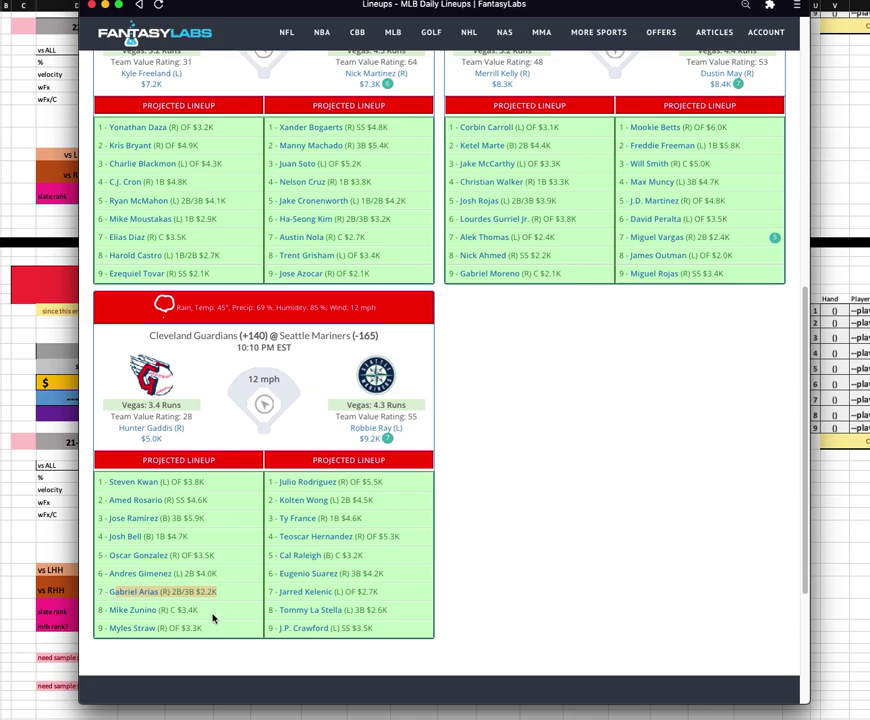
pyautogui.moveTo(200, 610); pyautogui.dragTo(110, 609)
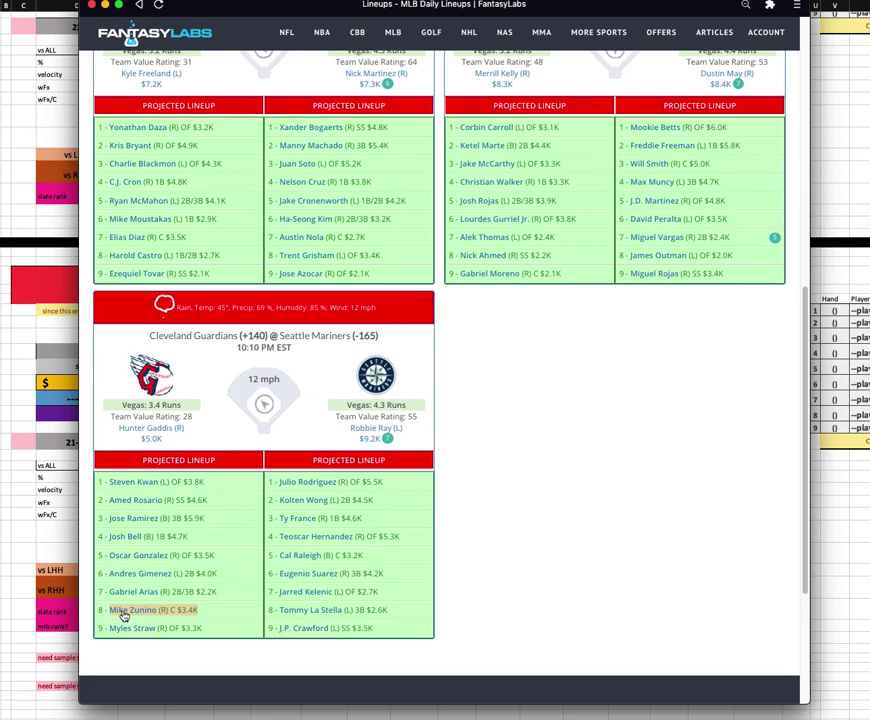
pyautogui.click(199, 618)
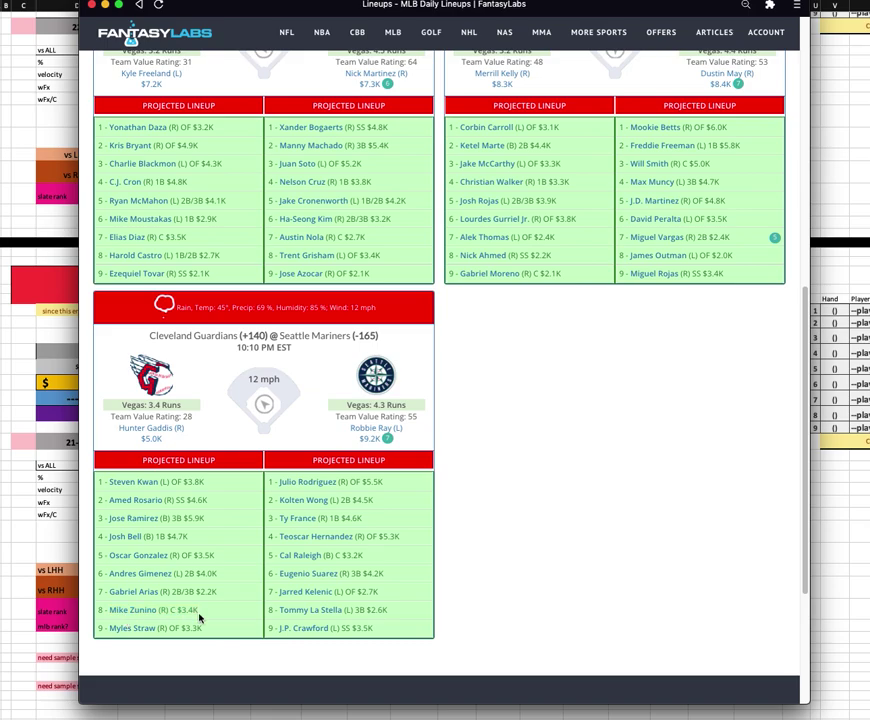
pyautogui.moveTo(108, 629); pyautogui.dragTo(212, 632)
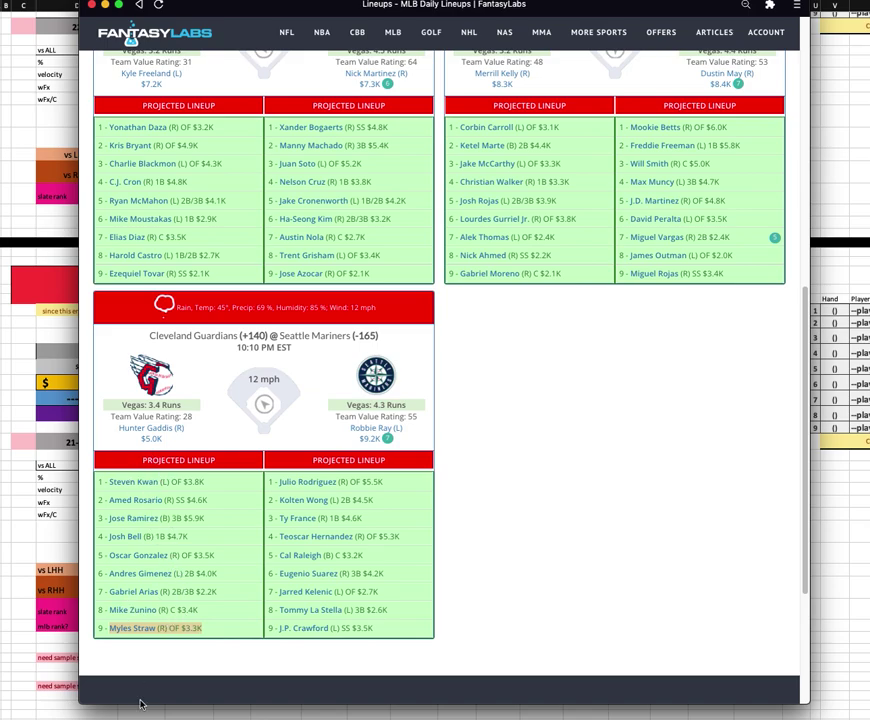
# - Review the Mariners' projected lineup against the Guardians starter, focusing on the eighth hitter
pyautogui.moveTo(278, 478); pyautogui.dragTo(396, 633)
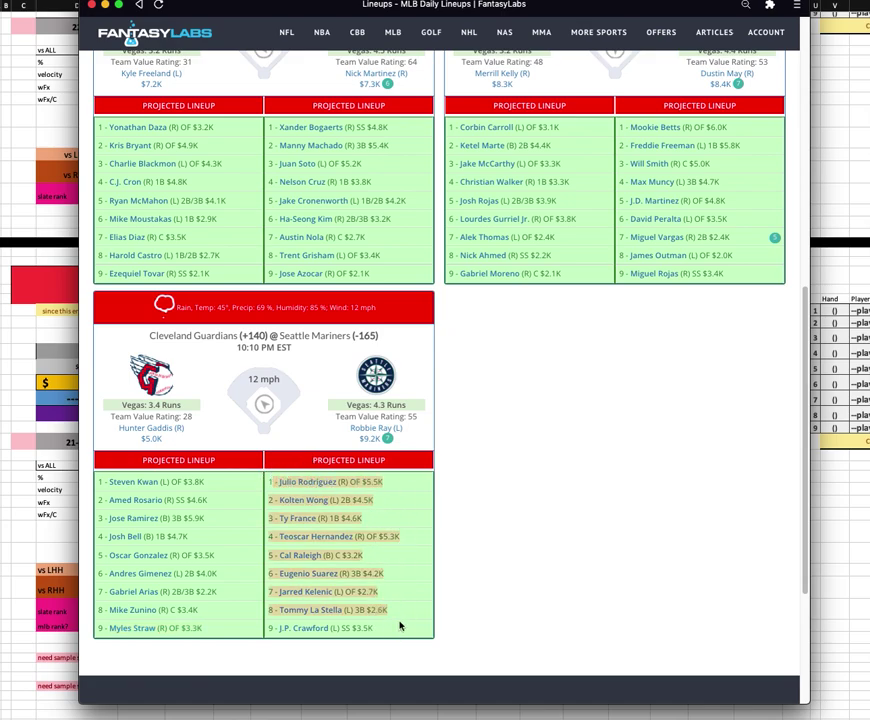
pyautogui.click(413, 614)
pyautogui.moveTo(413, 614); pyautogui.dragTo(264, 609)
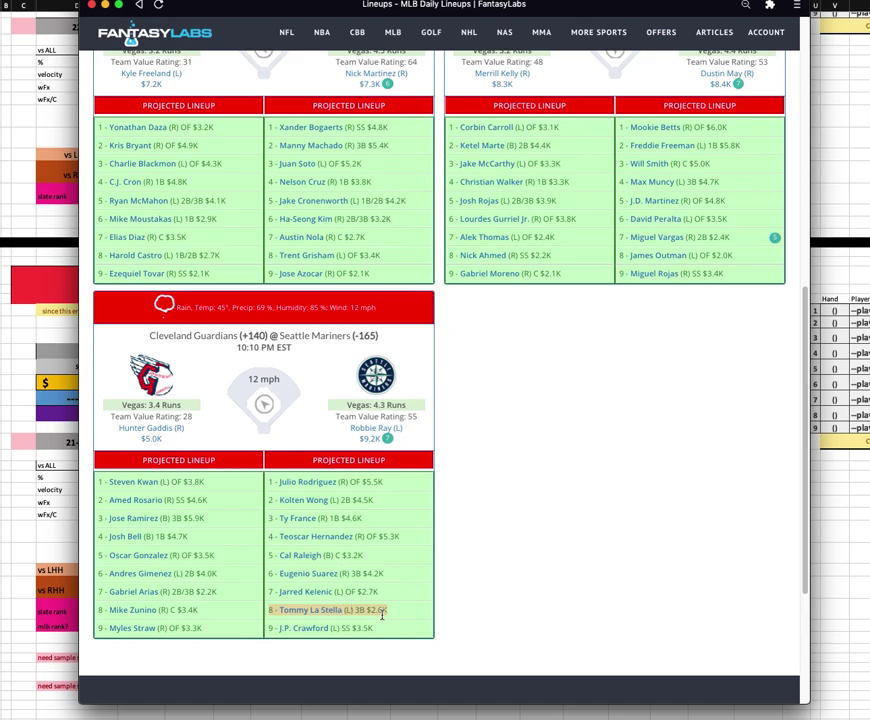
pyautogui.click(278, 611)
pyautogui.press('super+a')
pyautogui.click(268, 611)
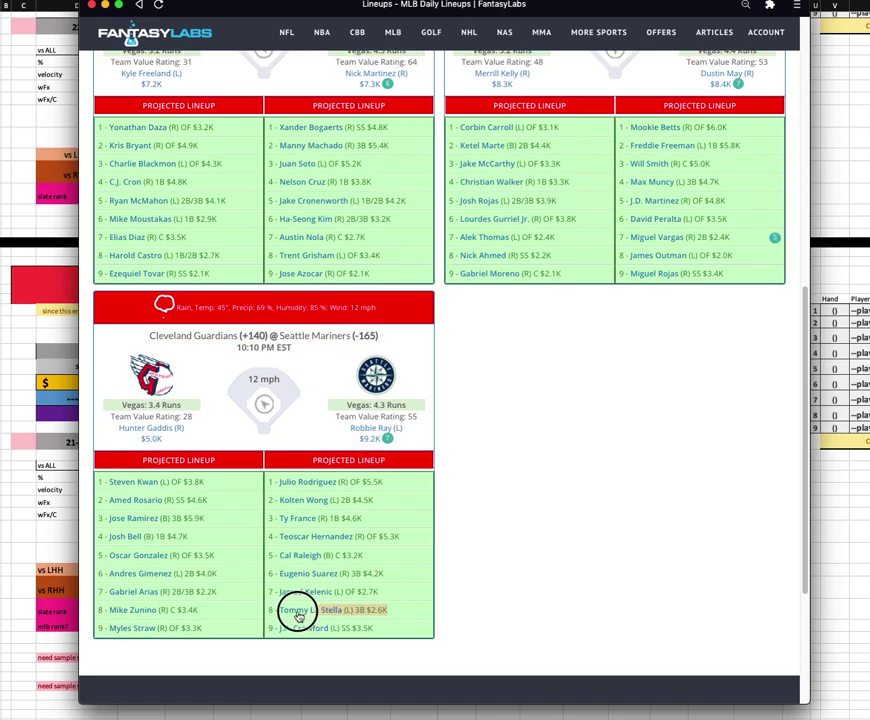
pyautogui.click(393, 615)
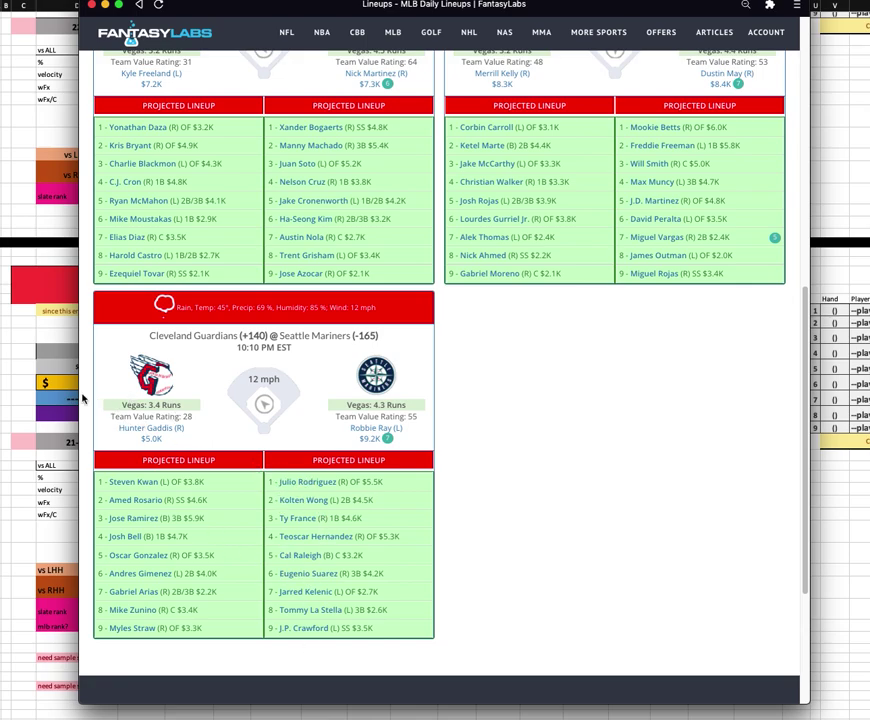
# - Return to the spreadsheet's matchup sheet, change the game to ARI@LAD and select the whole Diamondbacks starter block
pyautogui.click(40, 262)
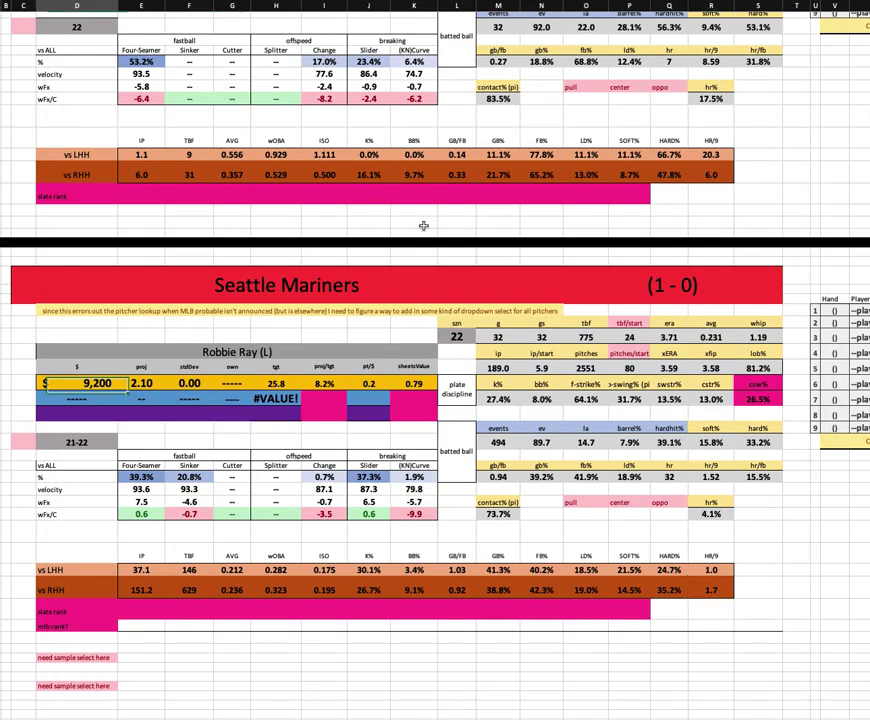
pyautogui.scroll(5, 266, 133)
pyautogui.click(218, 30)
pyautogui.click(256, 32)
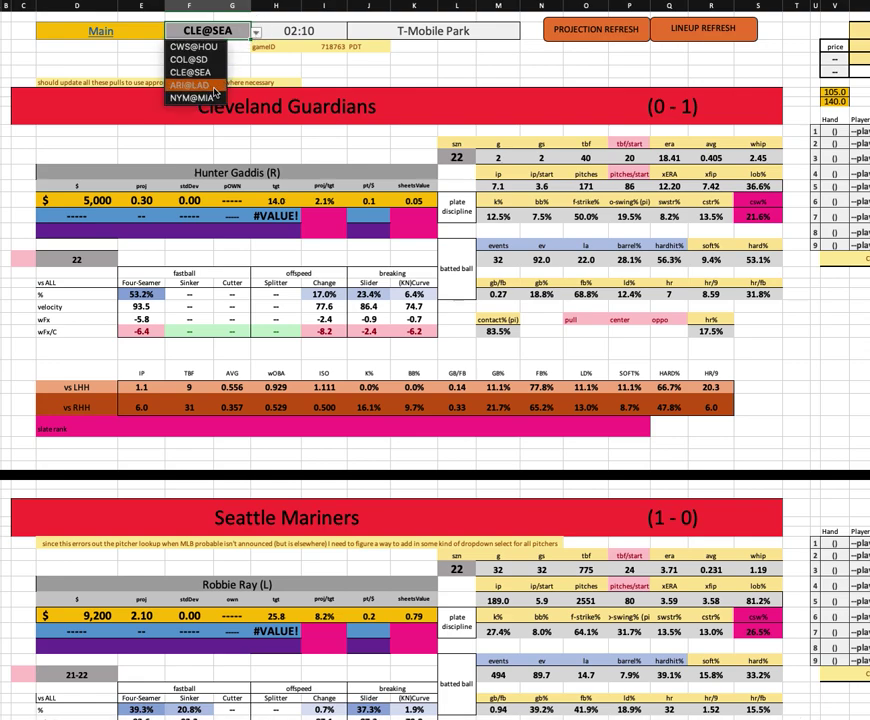
pyautogui.press('Return')
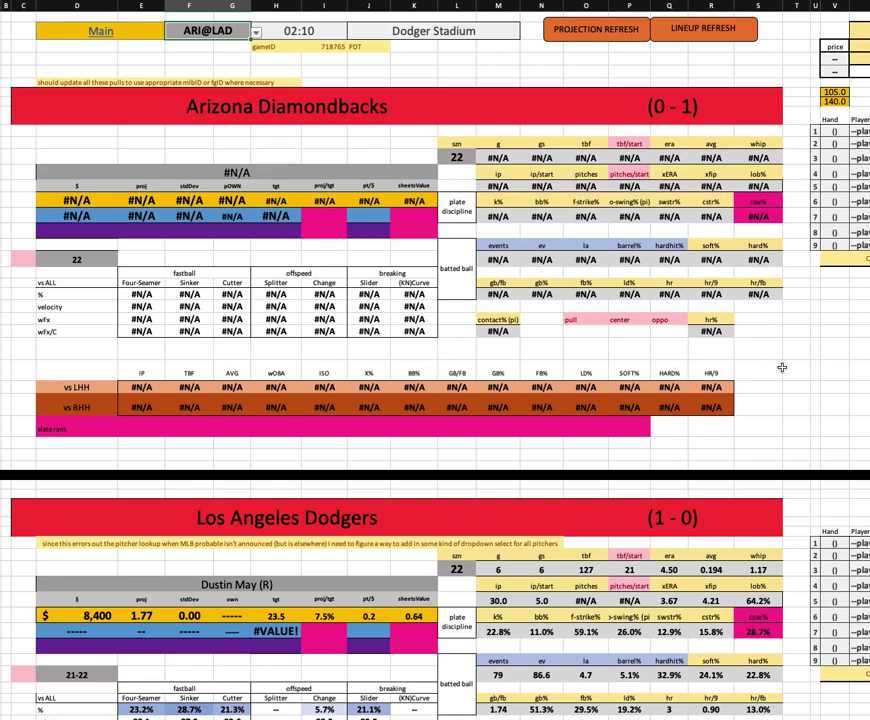
pyautogui.click(230, 106)
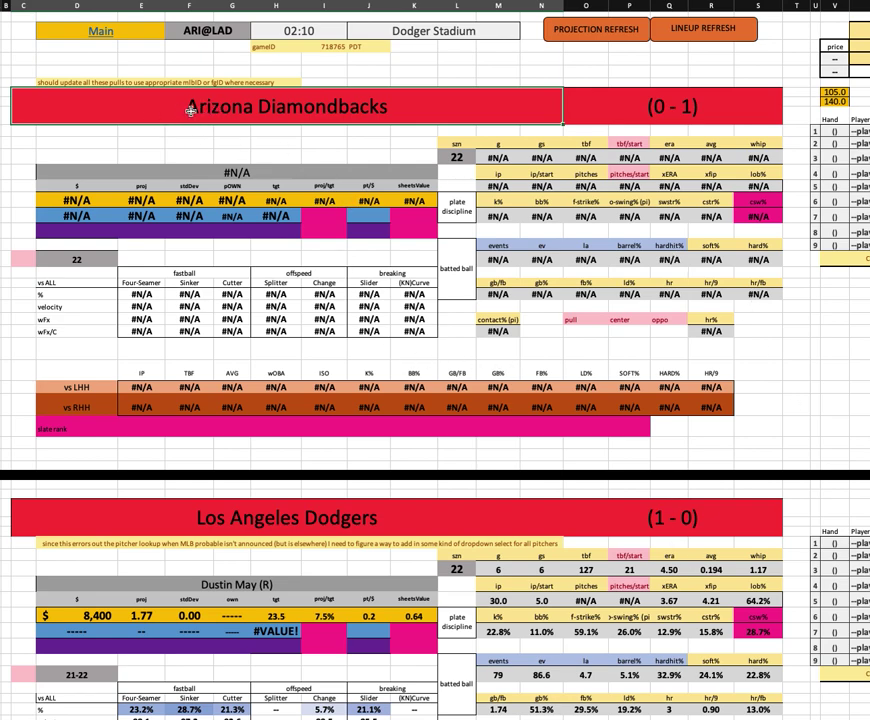
pyautogui.moveTo(660, 408)
pyautogui.mouseDown()
pyautogui.moveTo(120, 140)
pyautogui.moveTo(106, 108)
pyautogui.mouseUp()
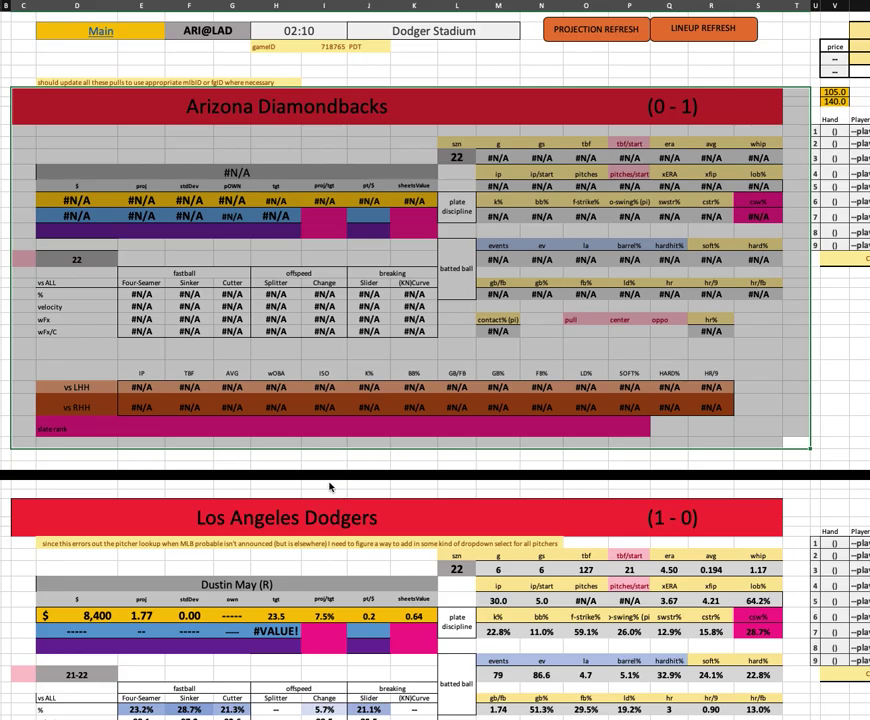
# - Go to the 31-Mar-2023 main sheet and examine the Diamondbacks starter's standard and plate-discipline stats in the Daily Starters table
pyautogui.hotkey('ctrl', 'pageup')
pyautogui.scroll(-15, 338, 495)
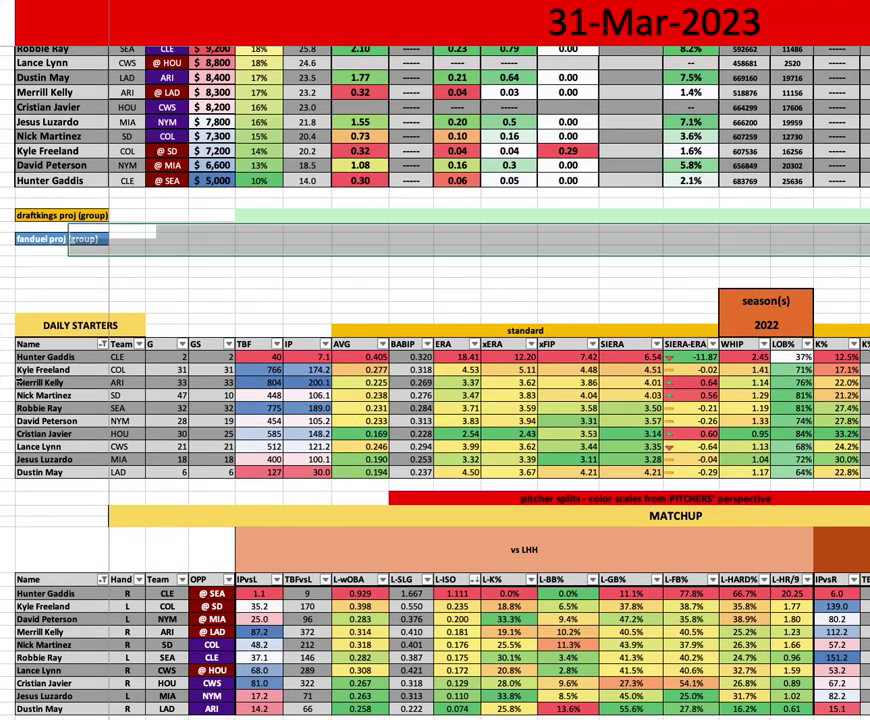
pyautogui.click(18, 381)
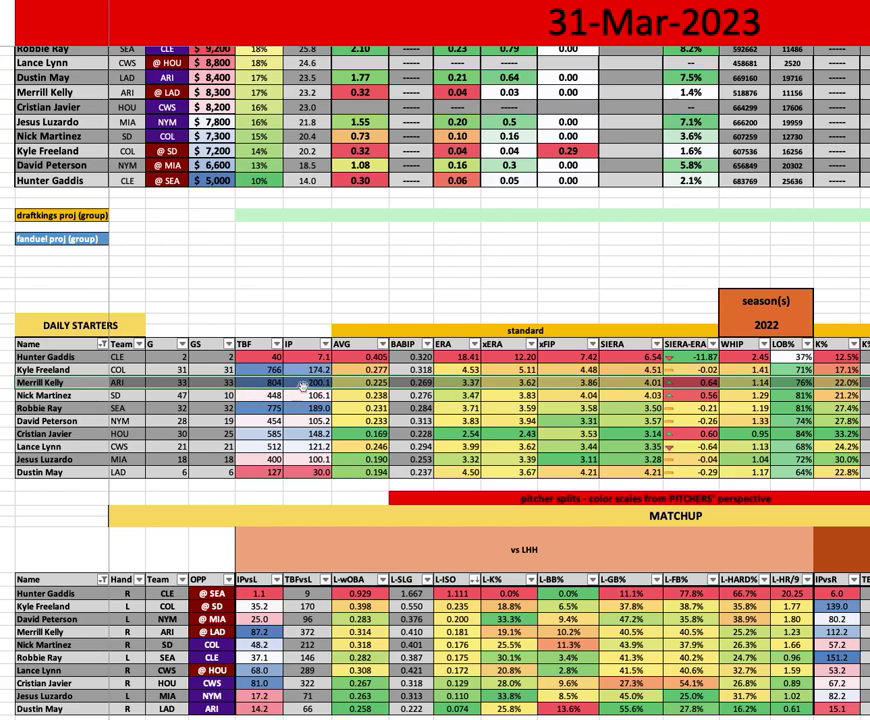
pyautogui.hscroll(5, 300, 388)
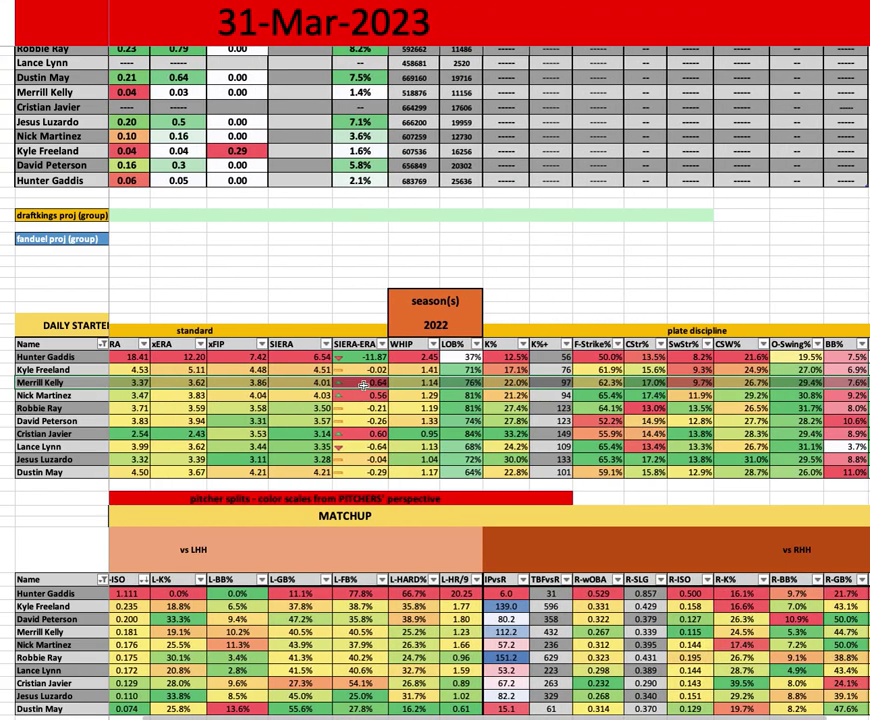
pyautogui.hscroll(3, 364, 388)
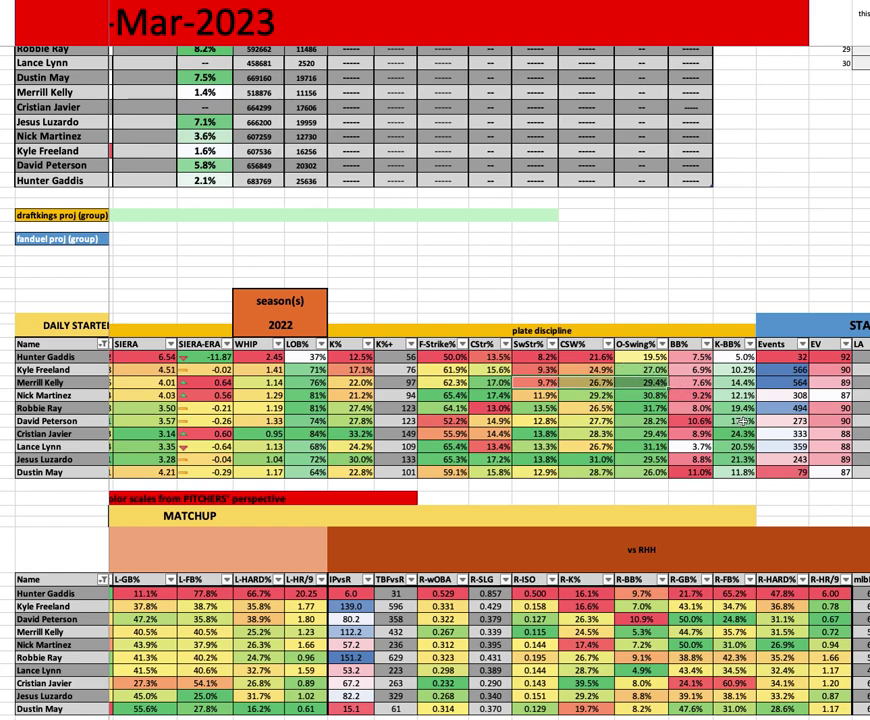
# - Check the Diamondbacks starter's Statcast and batted-ball columns, including Barrel%, HH%, GB/FB, HR/9 and Contact%, against the other starters
pyautogui.hscroll(5, 741, 419)
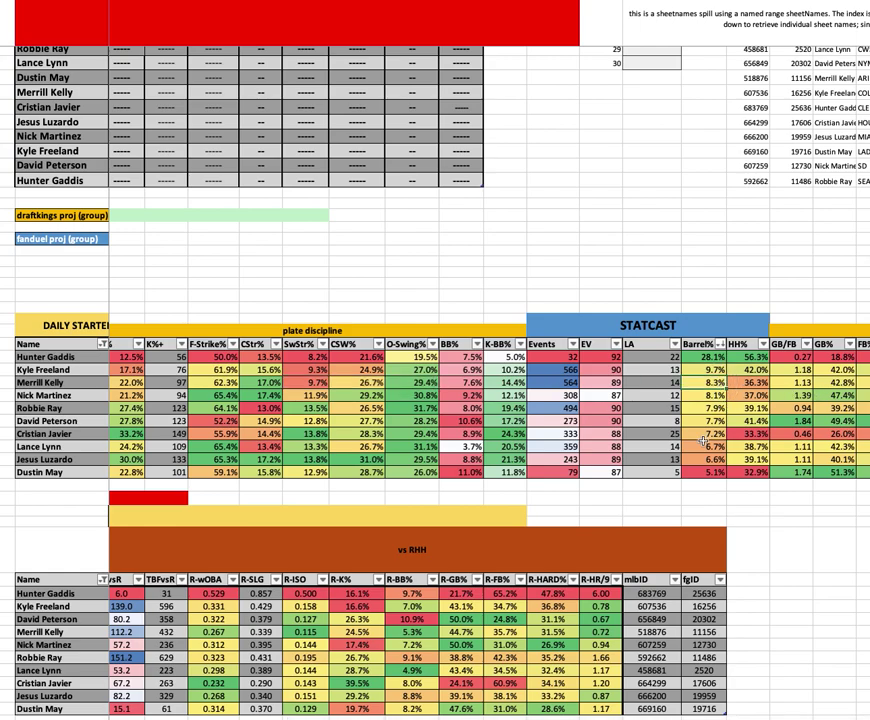
pyautogui.hscroll(2, 762, 402)
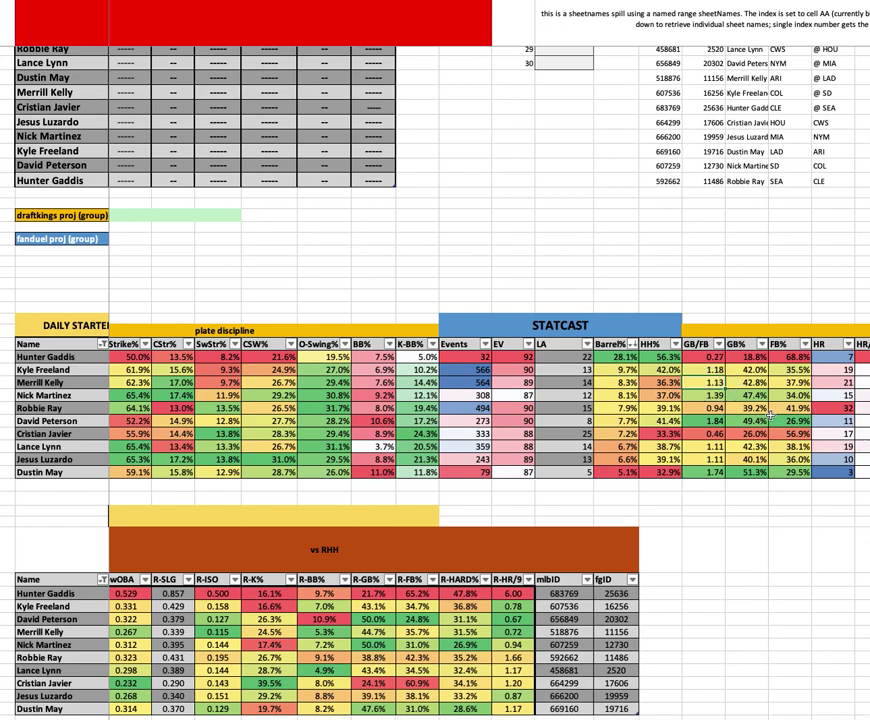
pyautogui.hscroll(2, 770, 413)
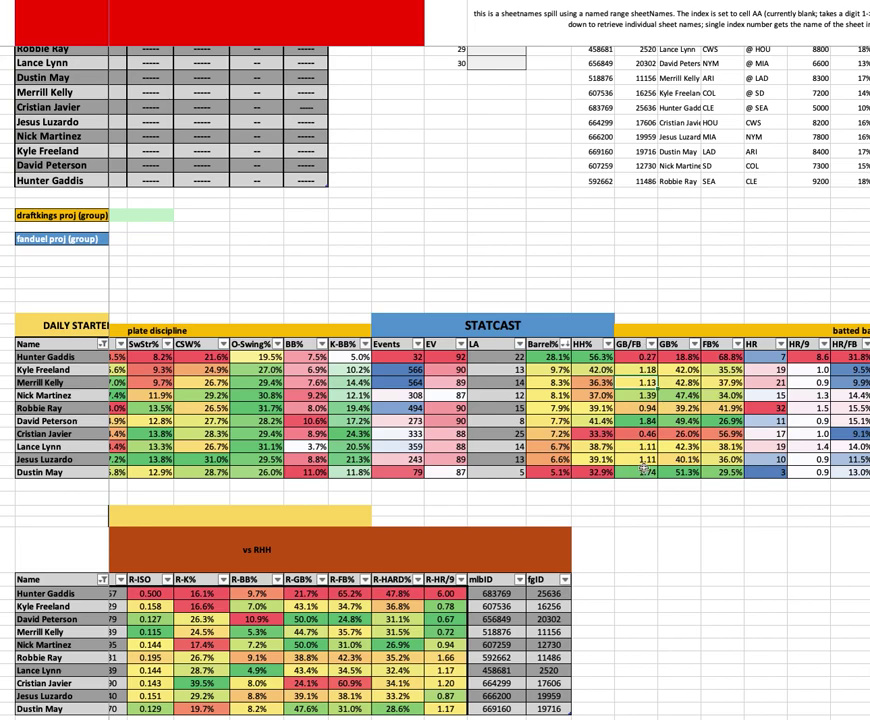
pyautogui.hscroll(-2, 621, 455)
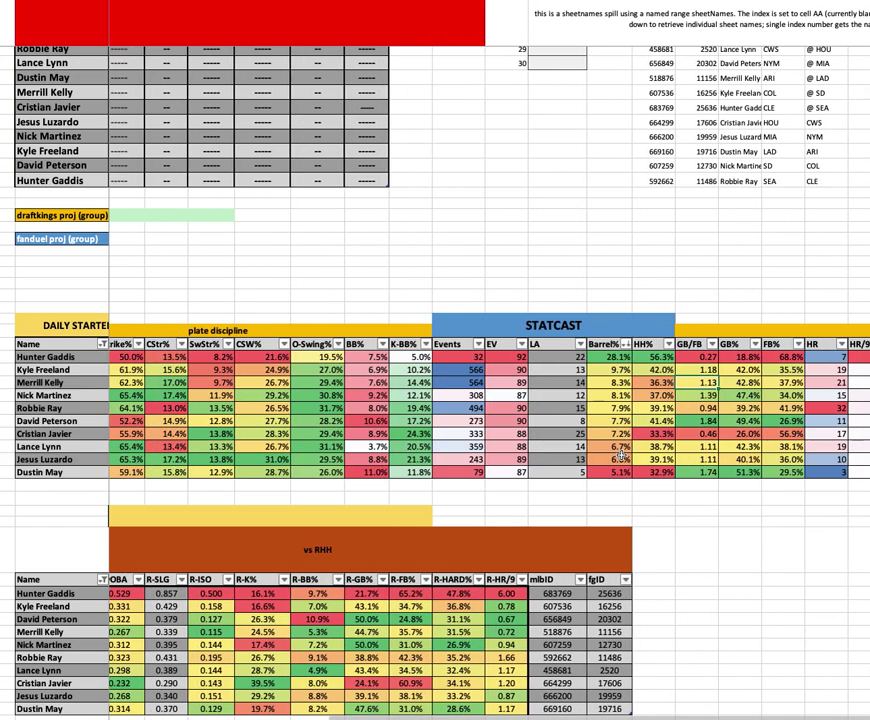
pyautogui.hscroll(6, 621, 455)
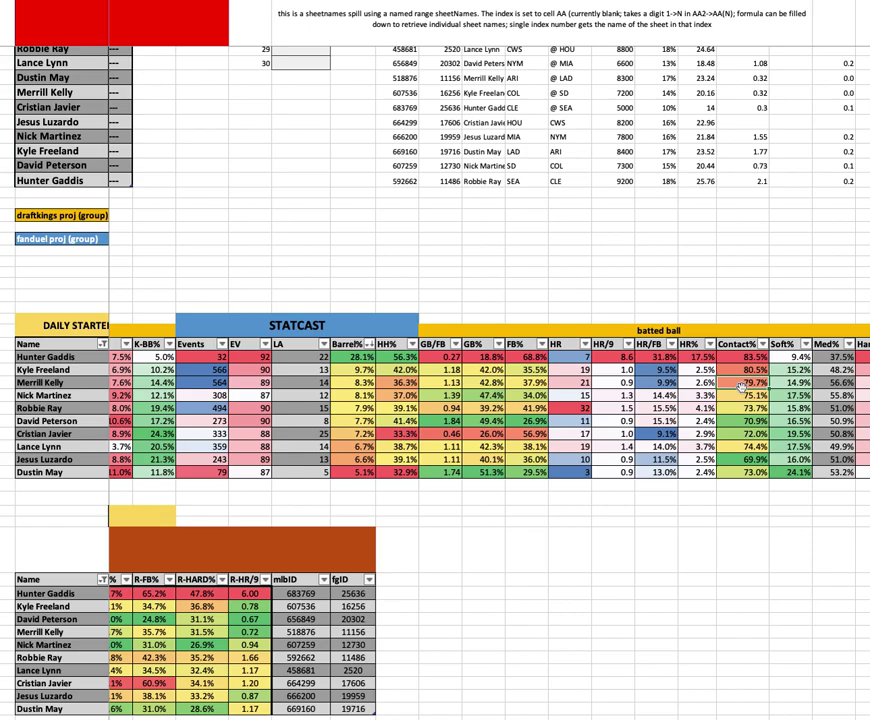
pyautogui.hscroll(-10, 736, 385)
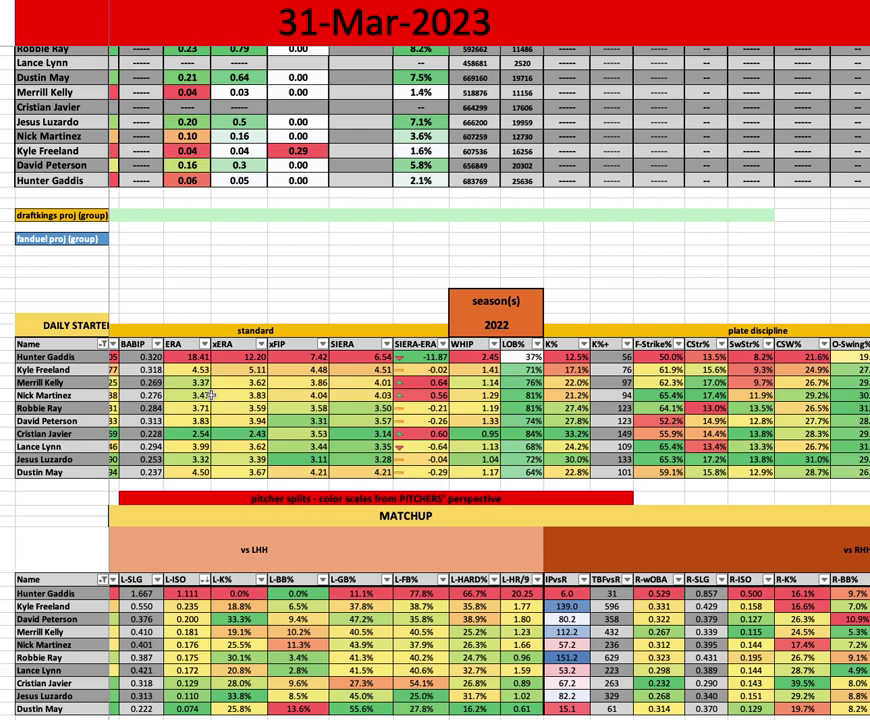
pyautogui.hscroll(-5, 211, 394)
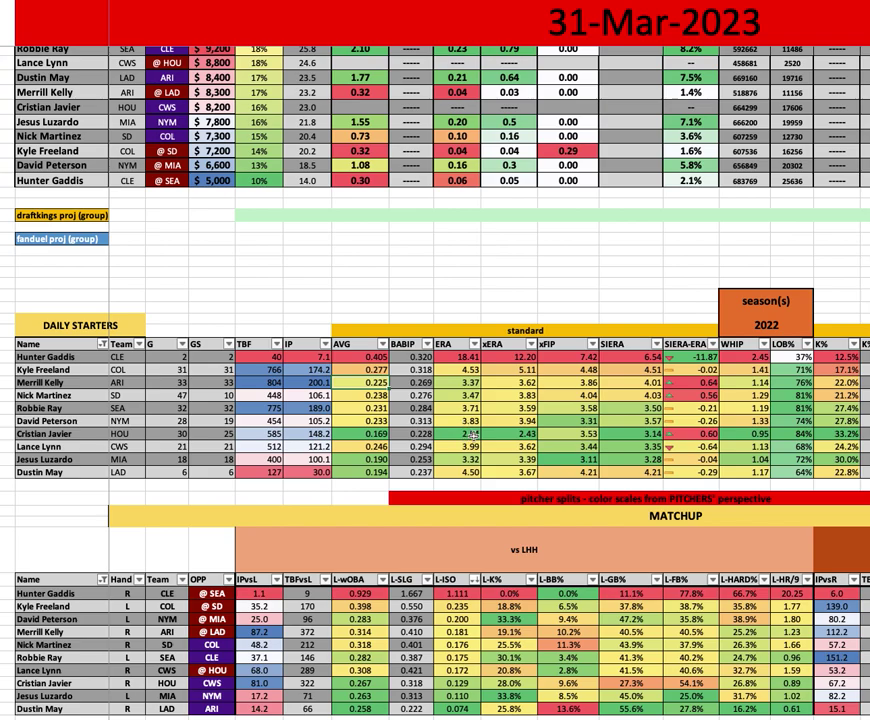
# - Examine the Diamondbacks starter's splits against left-handed hitters in the Matchup table, including L-wOBA, L-ISO, L-K% and L-BB%
pyautogui.scroll(-6, 466, 435)
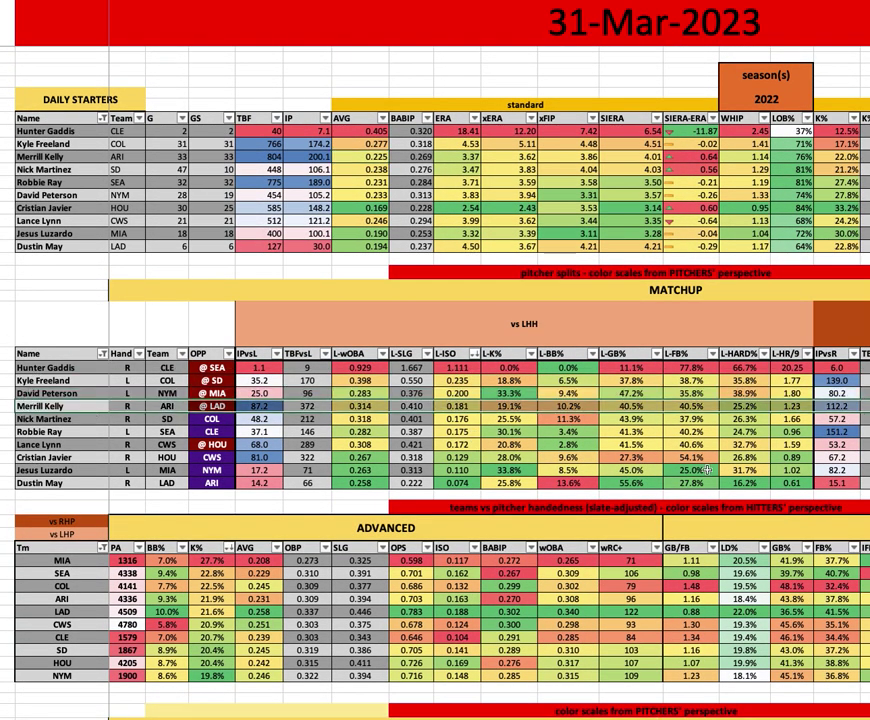
pyautogui.hscroll(2, 449, 408)
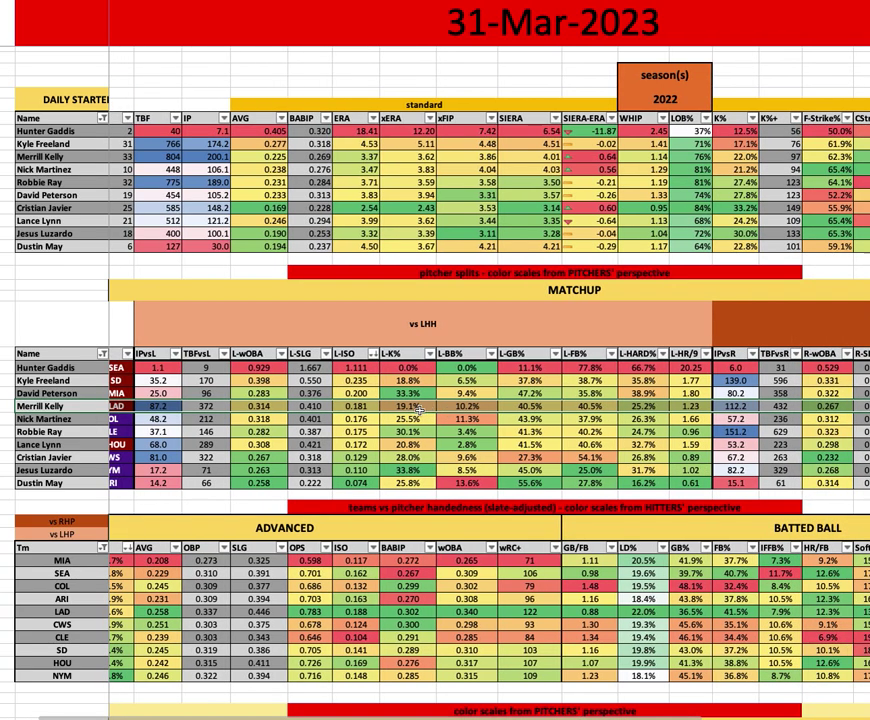
pyautogui.click(473, 407)
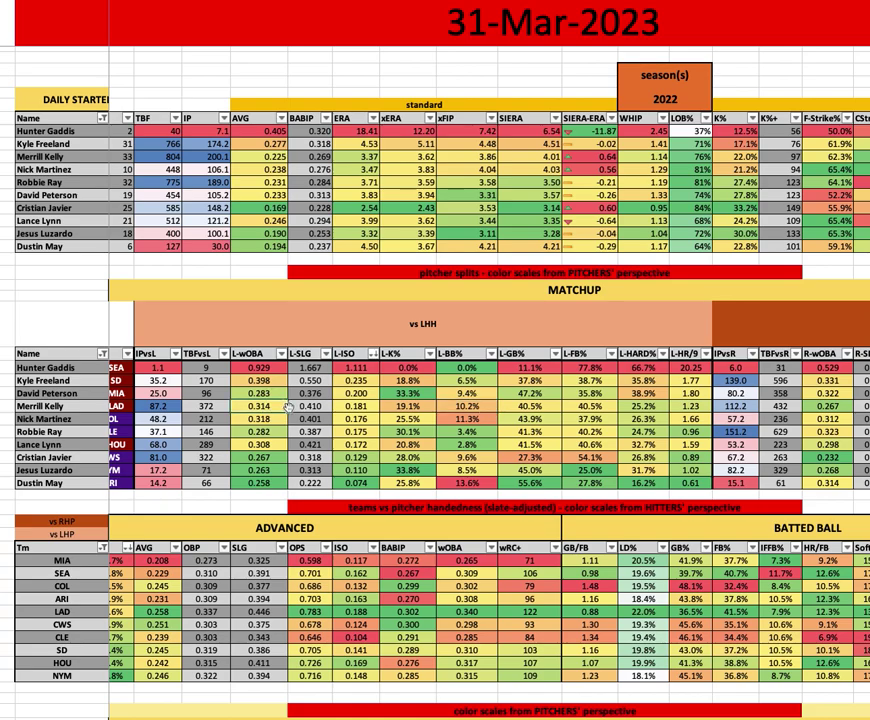
pyautogui.hscroll(4, 288, 407)
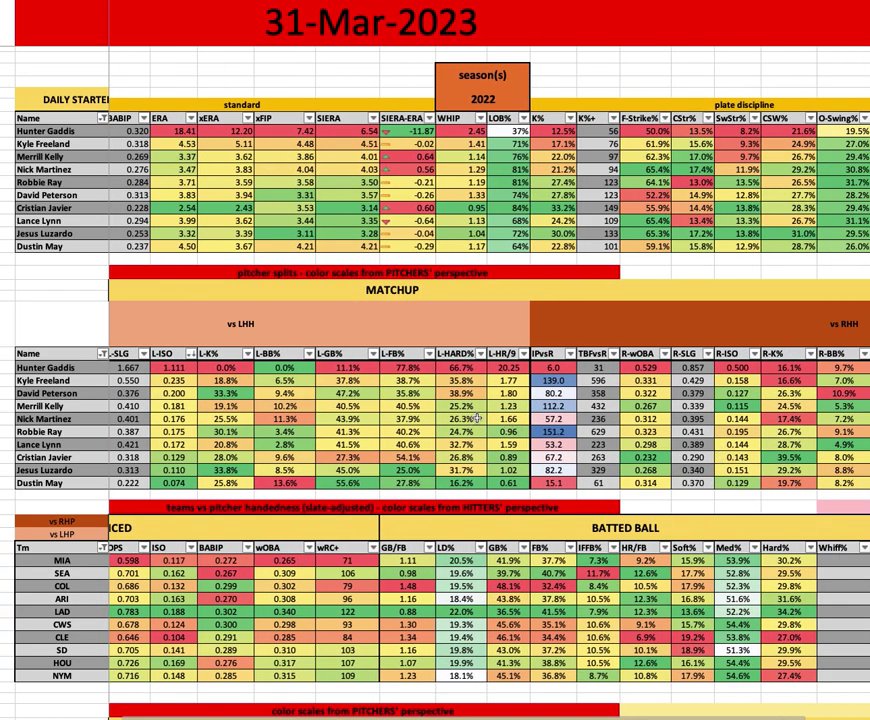
# - Examine the Diamondbacks starter's R-wOBA and R-ISO against right-handed hitters, and compare the home-run rates for both splits
pyautogui.hscroll(5, 476, 420)
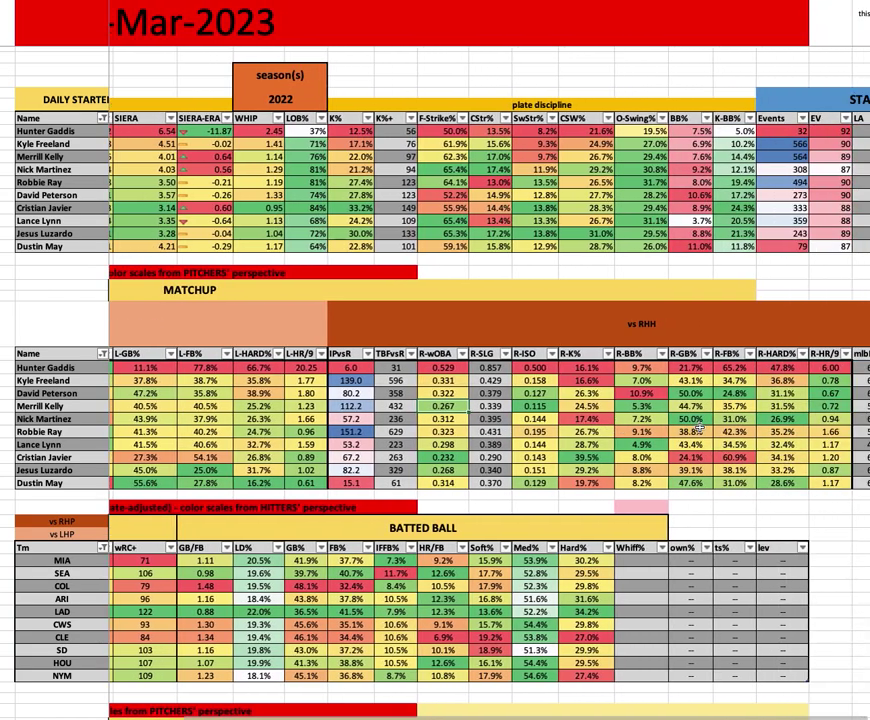
pyautogui.press('Right')
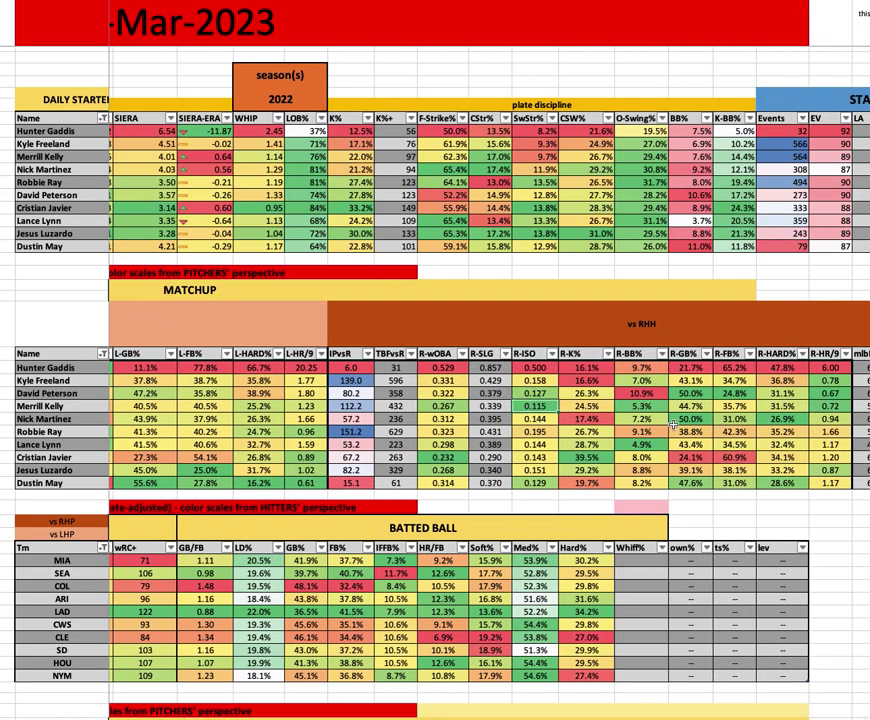
pyautogui.press('Left')
pyautogui.press('Left')
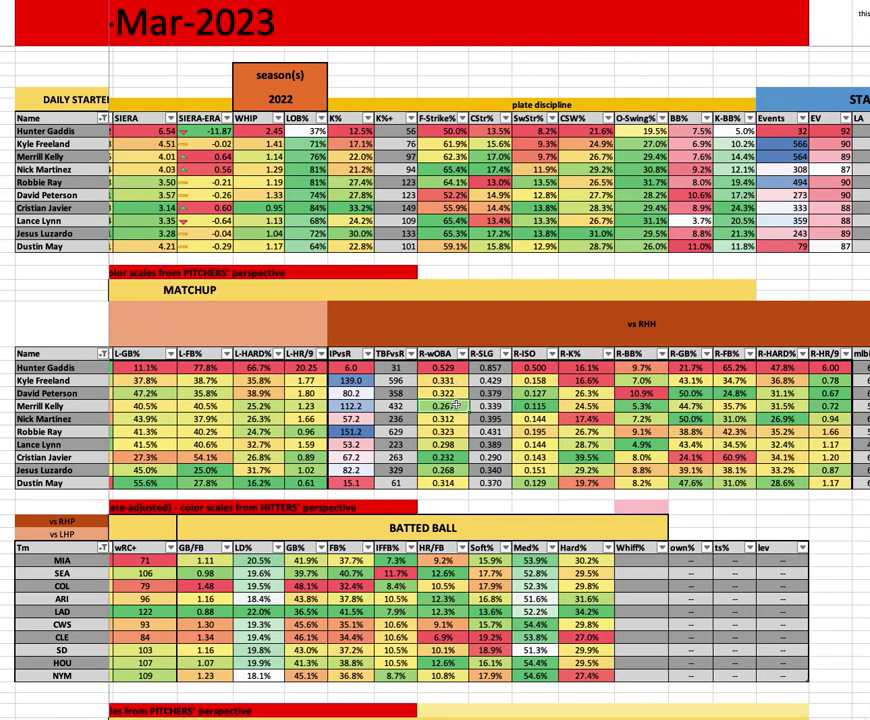
pyautogui.click(653, 408)
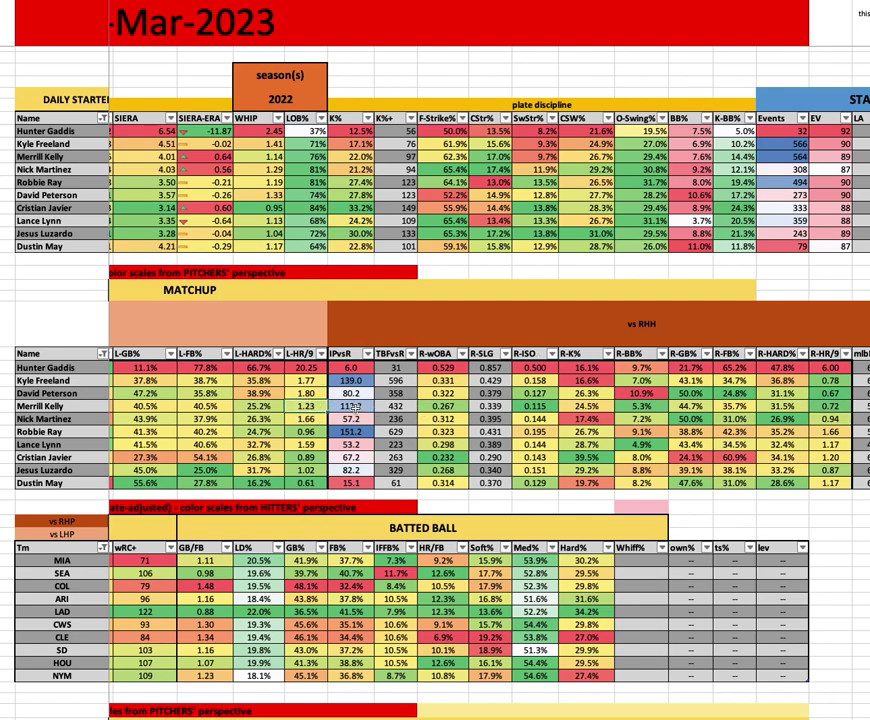
pyautogui.hscroll(-1, 355, 408)
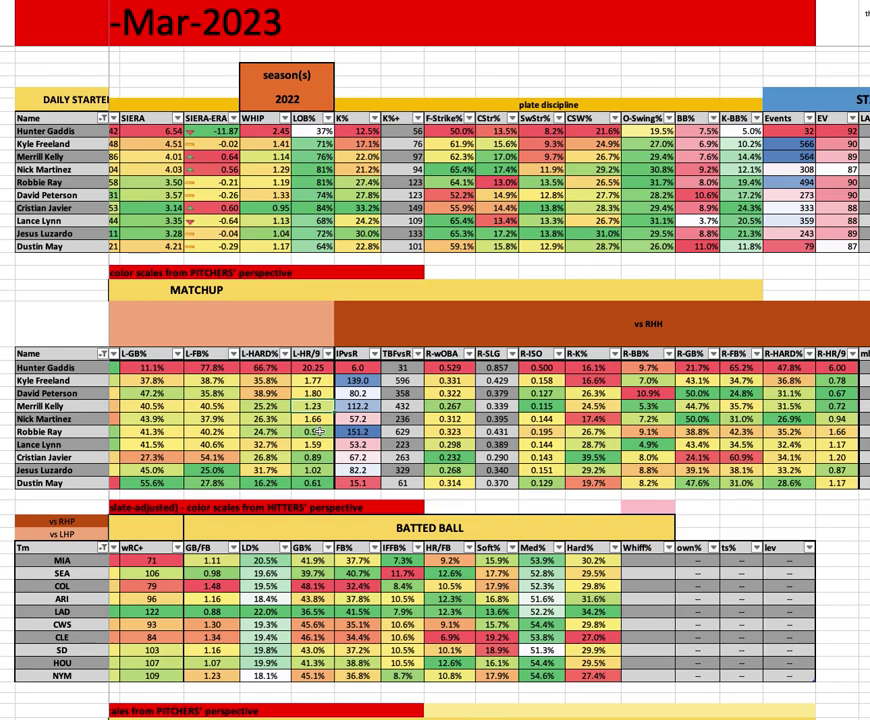
pyautogui.hscroll(-2, 319, 431)
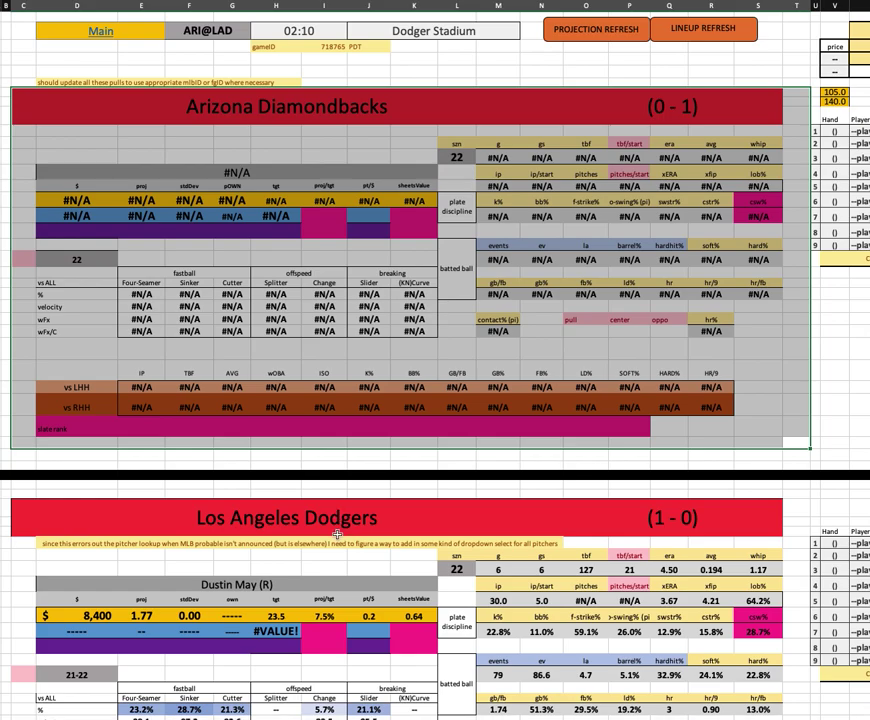
# - Return to the ARI@LAD matchup sheet and examine the Dodgers starter's fastball mix, covering four-seamer and sinker usage, velocity and wFx/C
pyautogui.scroll(-5, 339, 541)
pyautogui.click(144, 500)
pyautogui.moveTo(144, 500); pyautogui.dragTo(232, 536)
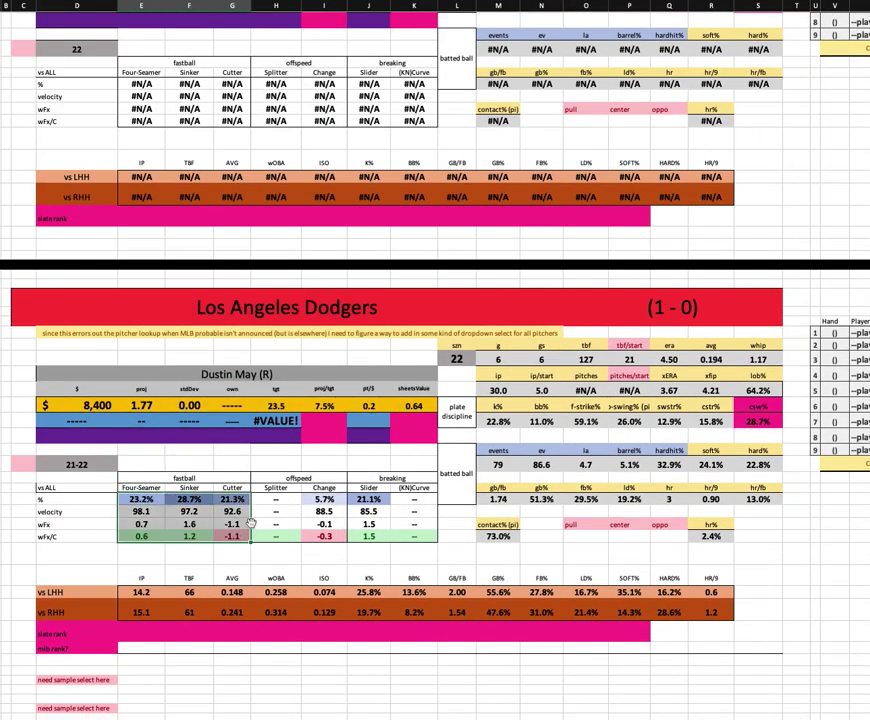
pyautogui.moveTo(190, 498); pyautogui.dragTo(190, 536)
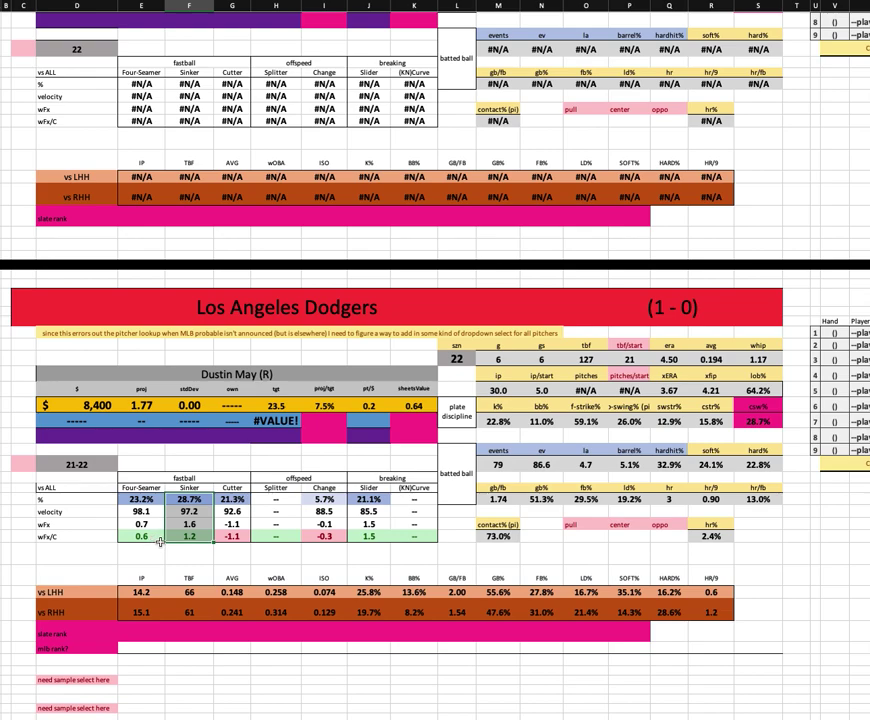
pyautogui.click(150, 498)
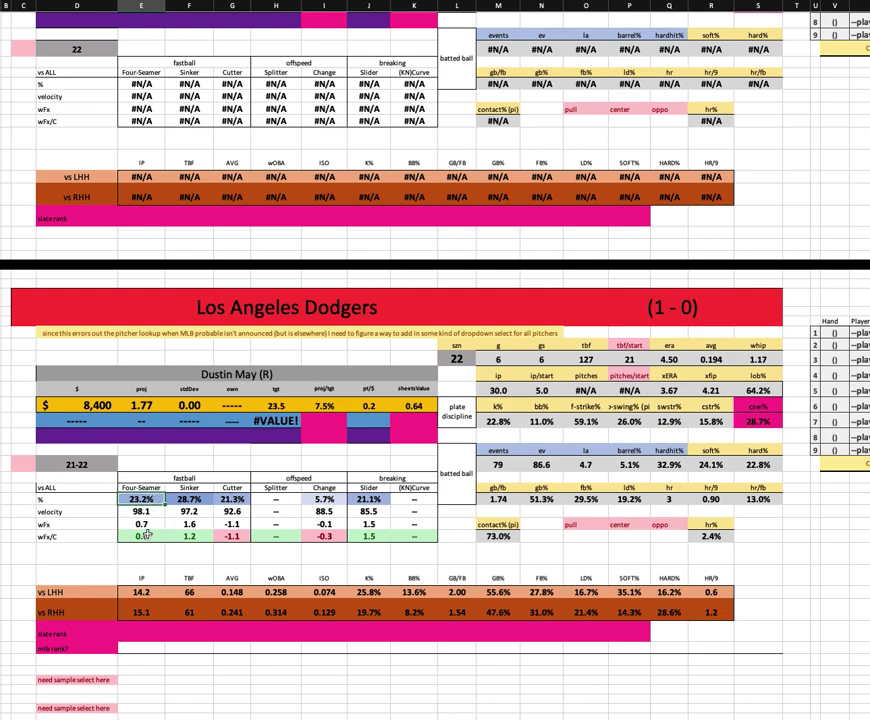
pyautogui.click(163, 538)
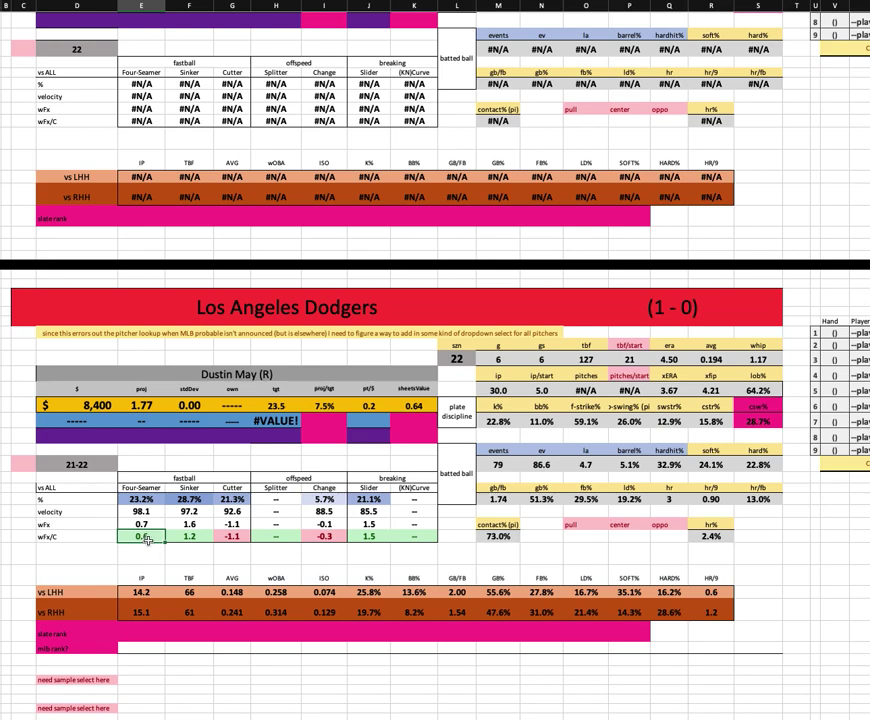
pyautogui.click(145, 511)
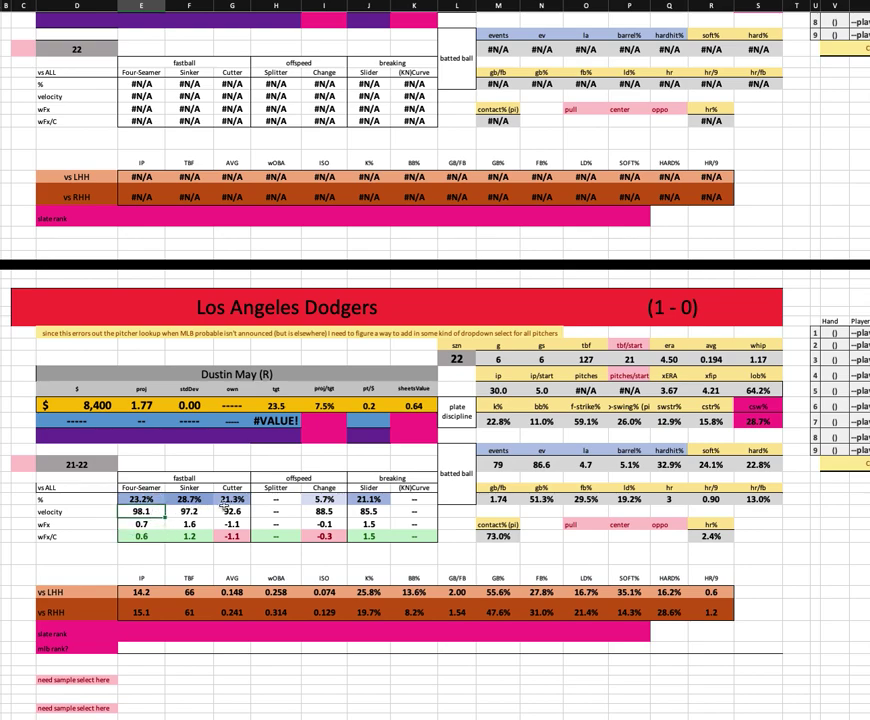
# - Examine the Dodgers starter's sinker wFx/C, and the usage, velocity, wFx and wFx/C of the cutter, slider and changeup
pyautogui.click(197, 537)
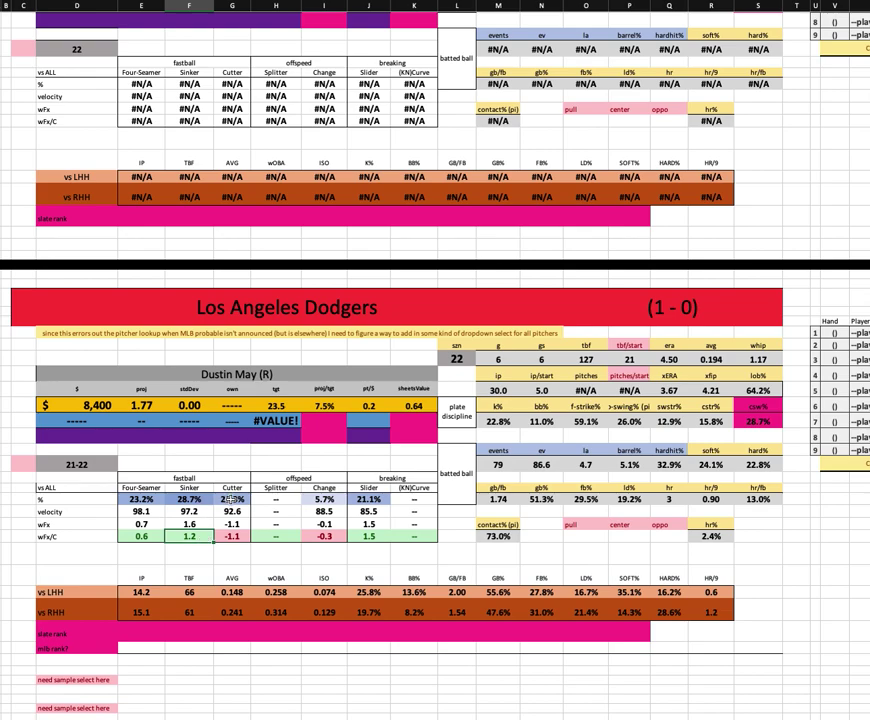
pyautogui.moveTo(231, 499); pyautogui.dragTo(233, 536)
pyautogui.moveTo(369, 498); pyautogui.dragTo(372, 536)
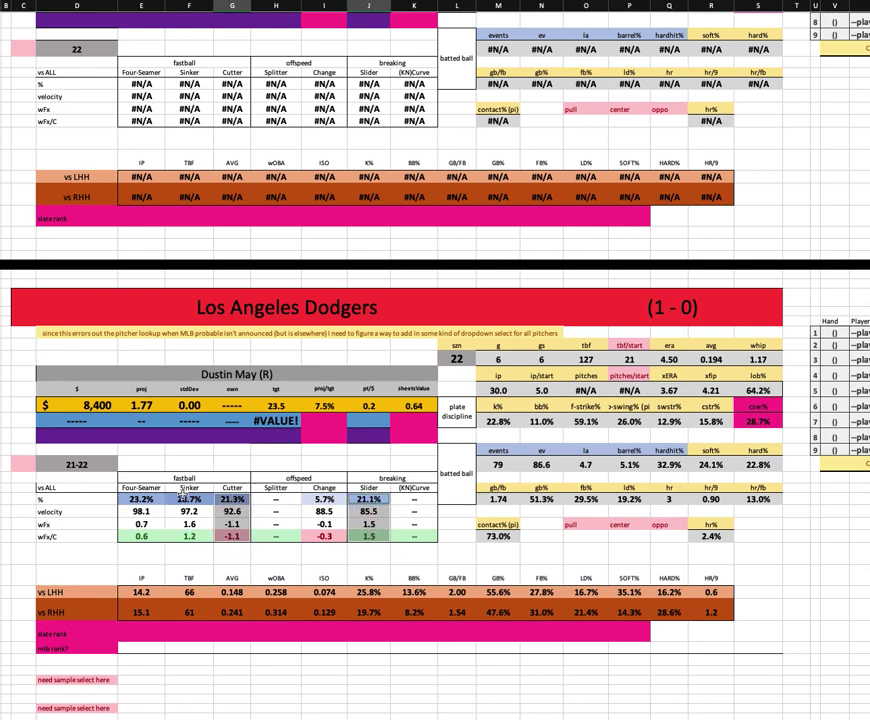
pyautogui.keyDown('super'); pyautogui.click(340, 505); pyautogui.keyUp('super')
pyautogui.keyDown('super'); pyautogui.click(228, 498); pyautogui.keyUp('super')
pyautogui.moveTo(325, 498); pyautogui.dragTo(320, 536)
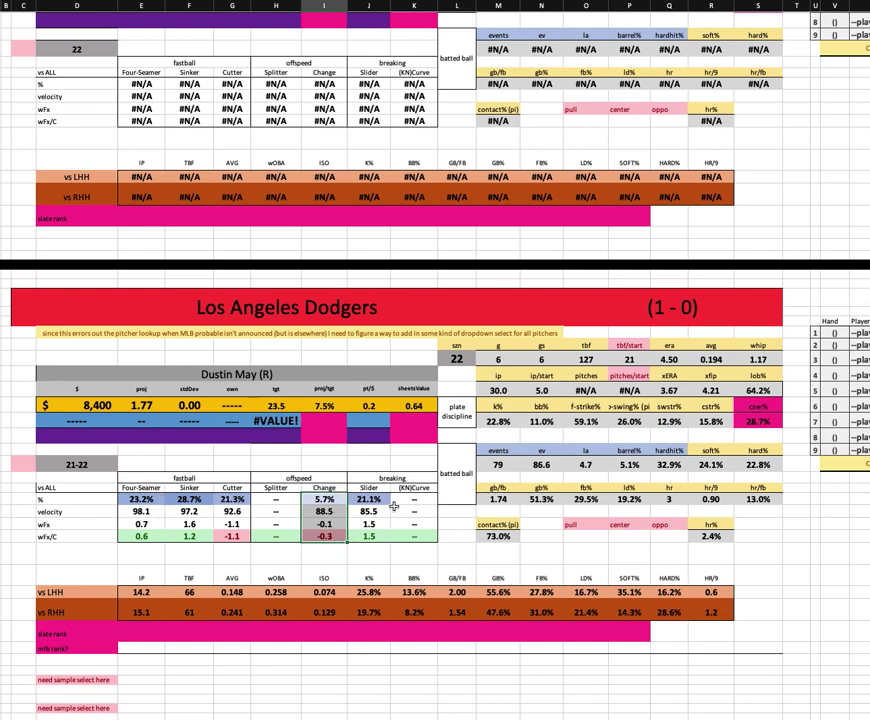
# - Check the Dodgers starter's innings pitched, ERA, f-strike%, K%, BB% and GB/FB in the season, plate-discipline and batted-ball blocks
pyautogui.click(507, 391)
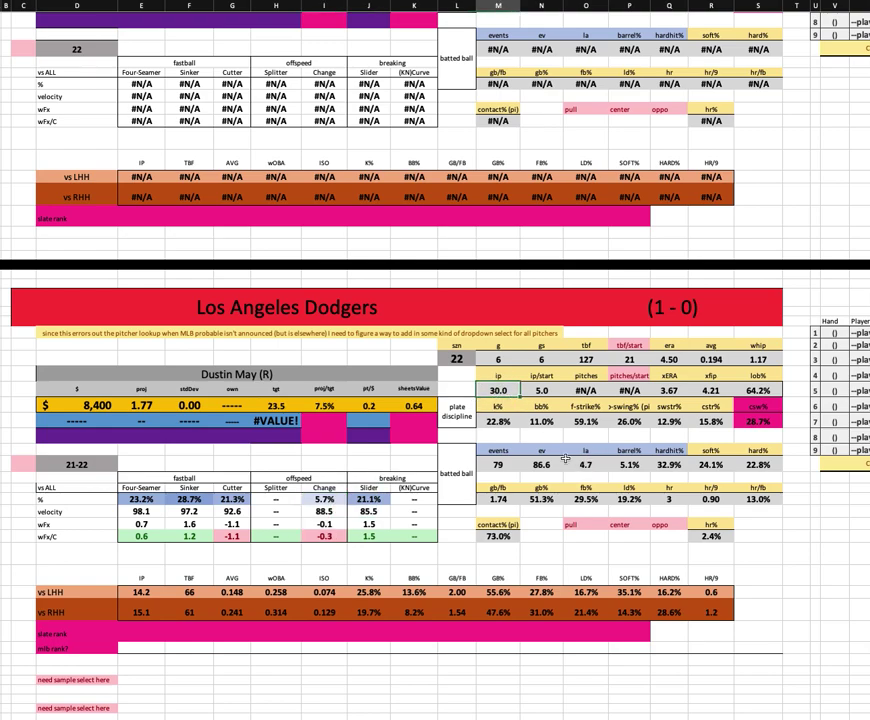
pyautogui.hscroll(2, 565, 459)
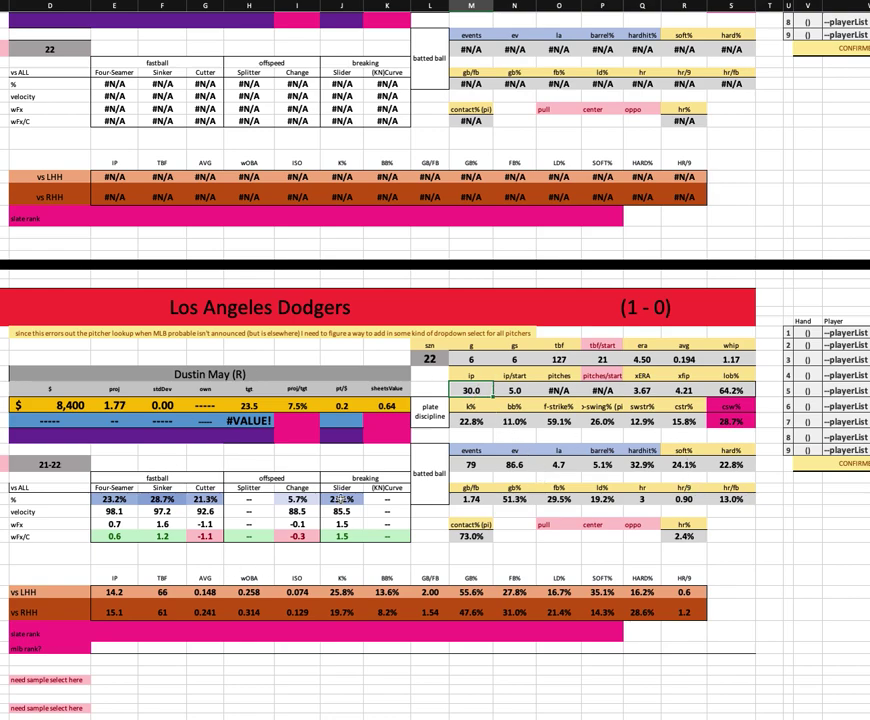
pyautogui.click(642, 359)
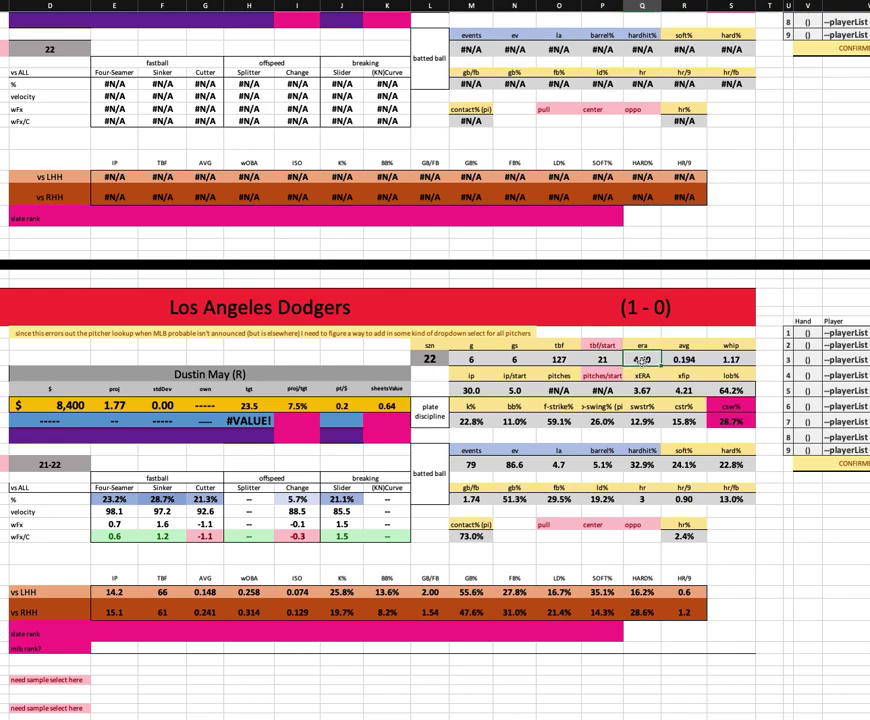
pyautogui.click(559, 421)
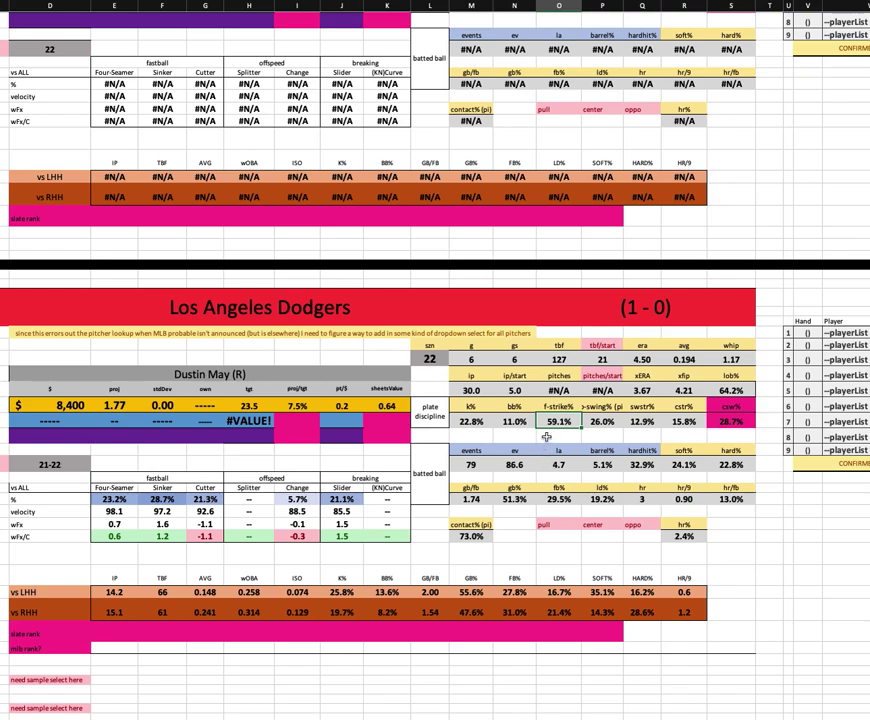
pyautogui.click(514, 421)
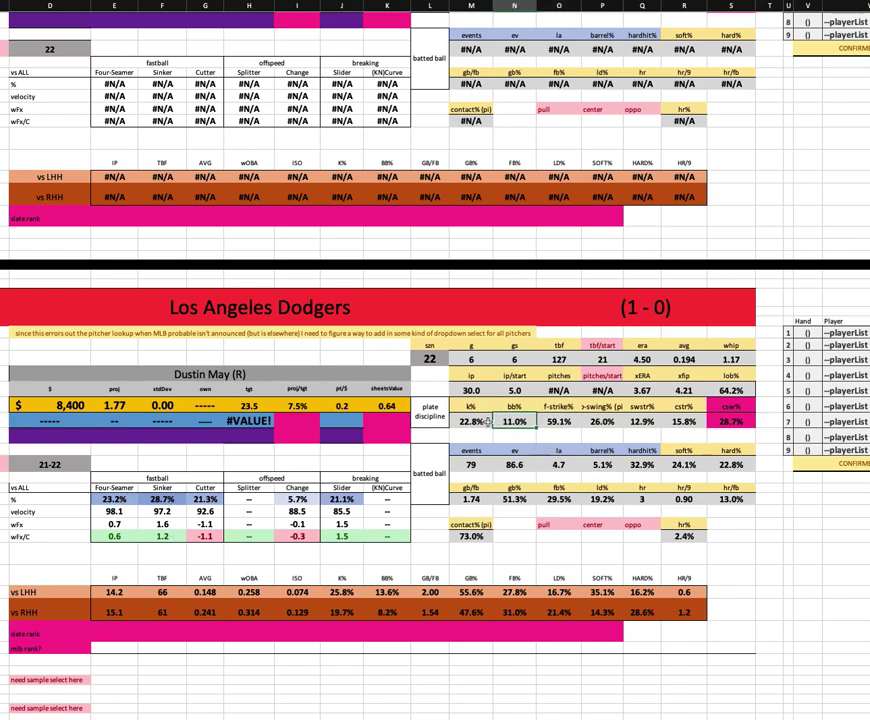
pyautogui.click(489, 421)
pyautogui.click(509, 421)
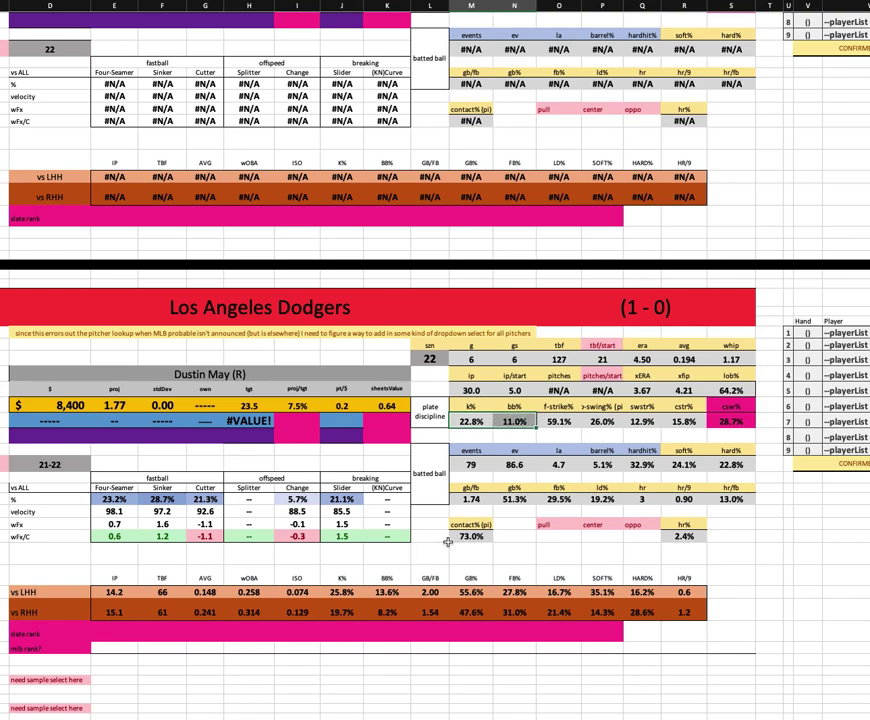
pyautogui.click(470, 498)
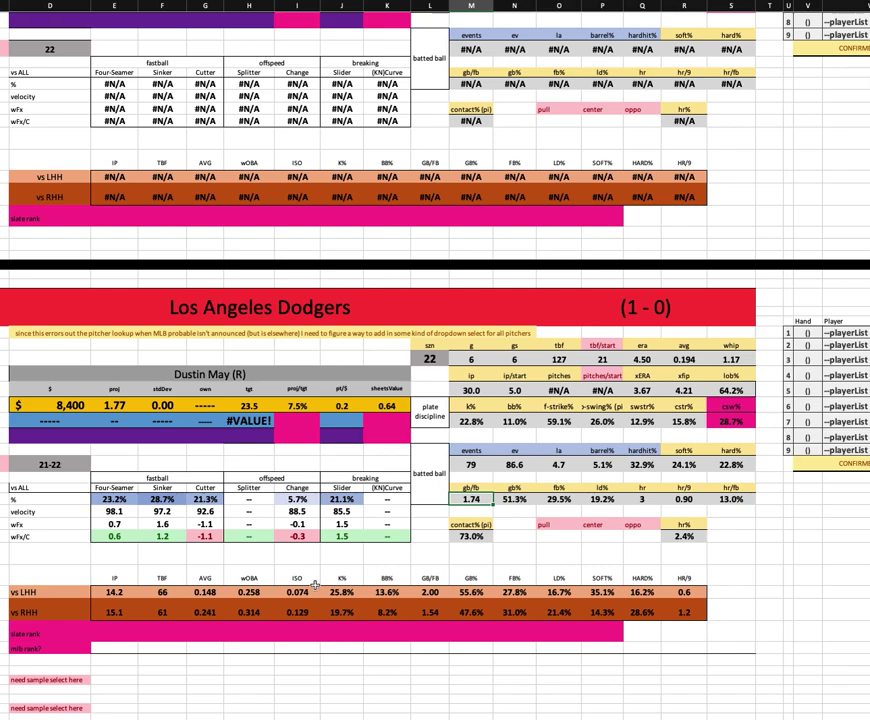
pyautogui.scroll(1, 350, 310)
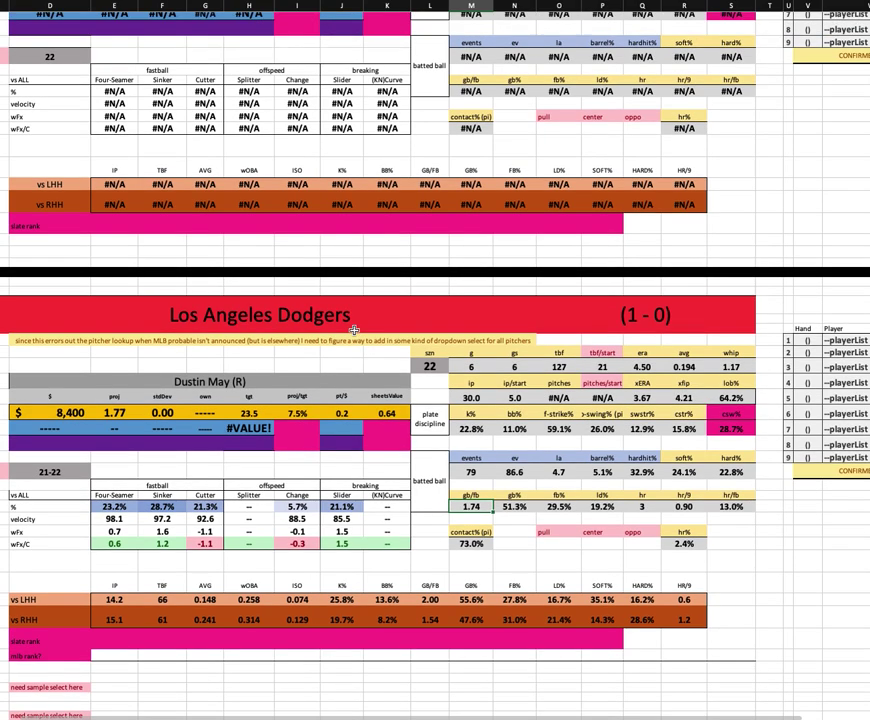
pyautogui.scroll(-1, 354, 325)
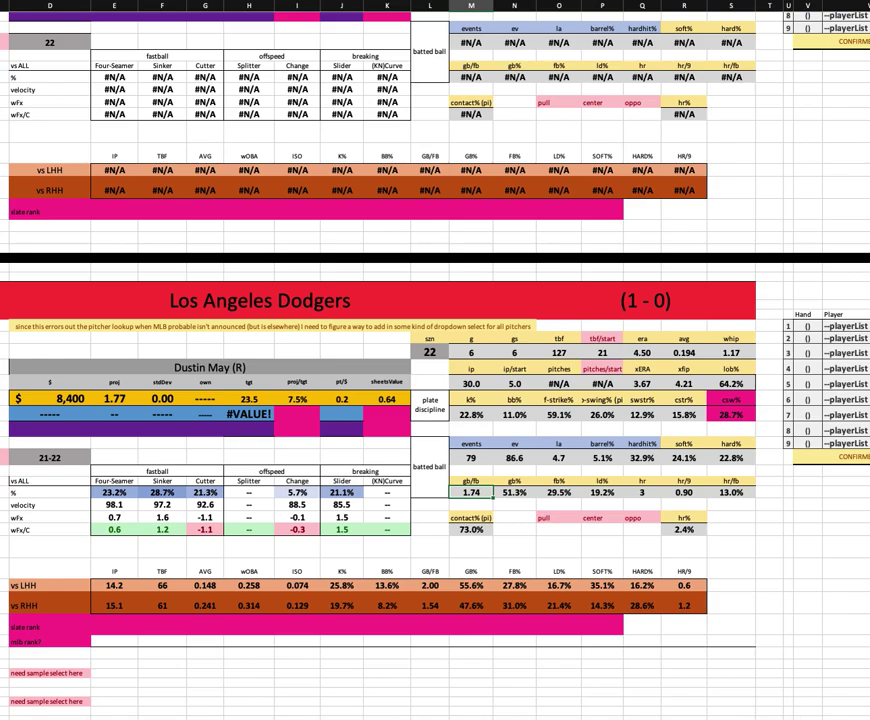
# - Switch to the FantasyLabs MLB lineups page and examine the first three hitters in the Diamondbacks' projected lineup
pyautogui.press('super+Tab')
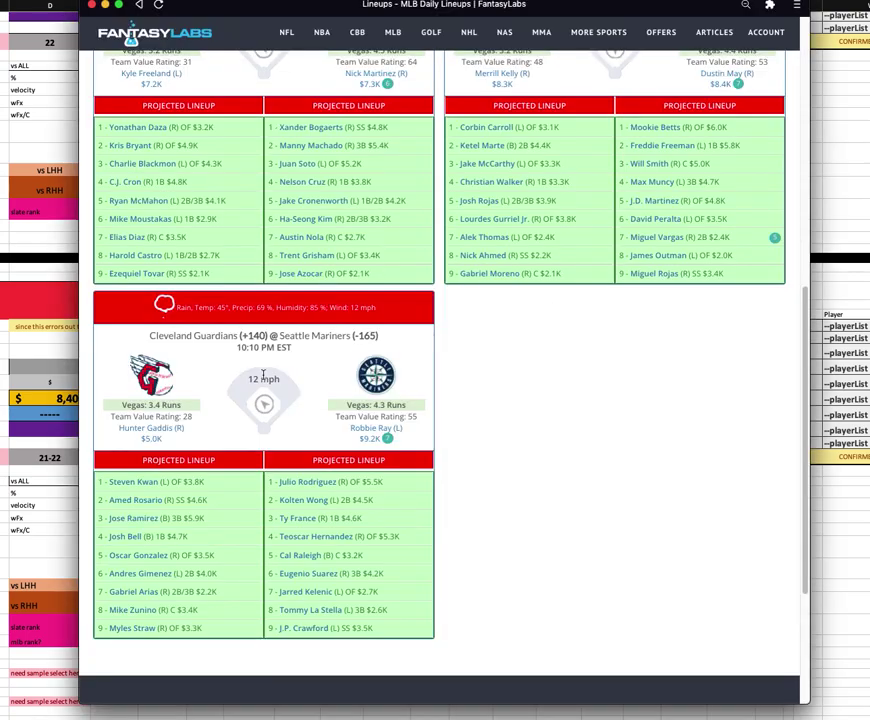
pyautogui.scroll(3, 585, 463)
pyautogui.scroll(2, 585, 463)
pyautogui.moveTo(560, 307); pyautogui.dragTo(465, 308)
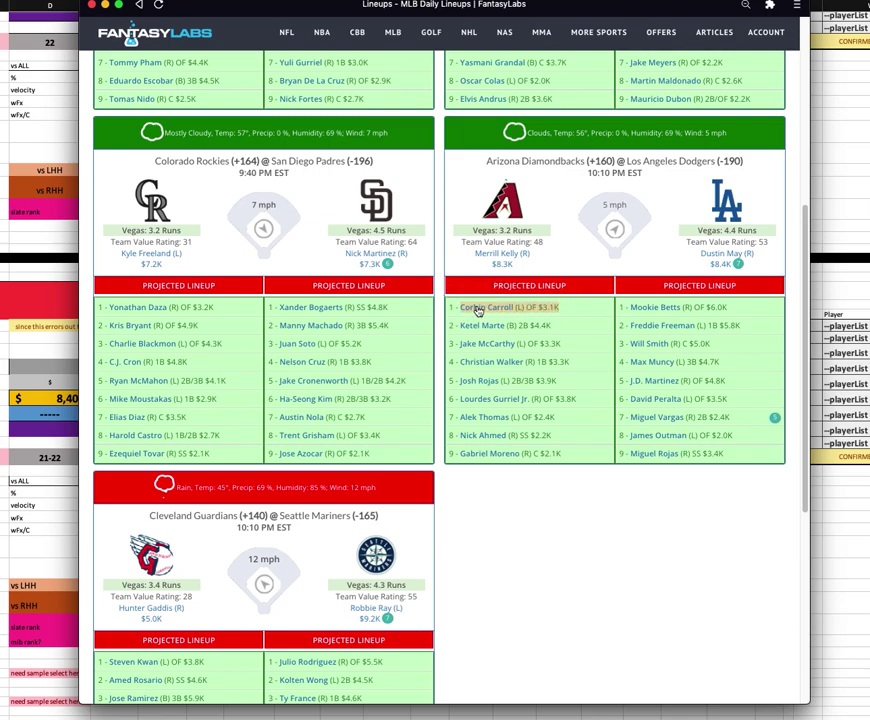
pyautogui.click(457, 325)
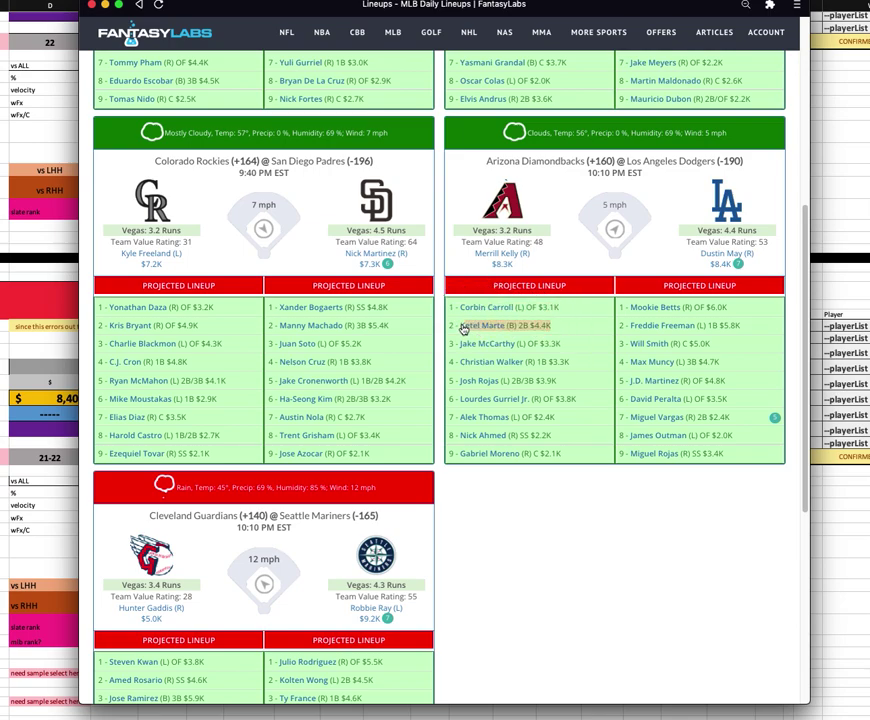
pyautogui.moveTo(454, 349); pyautogui.dragTo(458, 344)
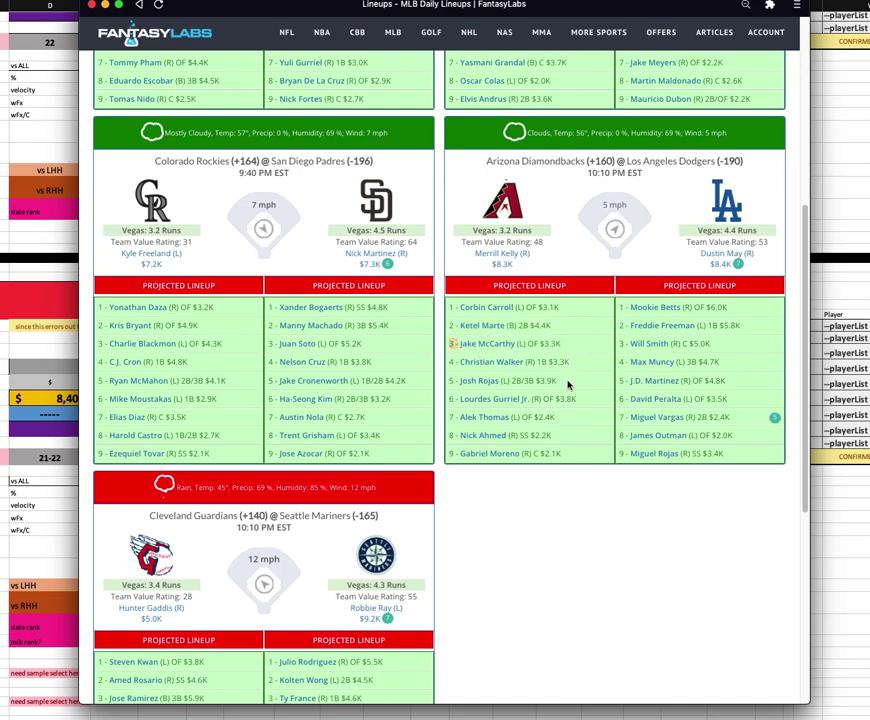
# - Review the Diamondbacks' seventh hitter and their one-to-four batters in the projected lineup, and return to the matchup spreadsheet
pyautogui.moveTo(459, 416); pyautogui.dragTo(555, 418)
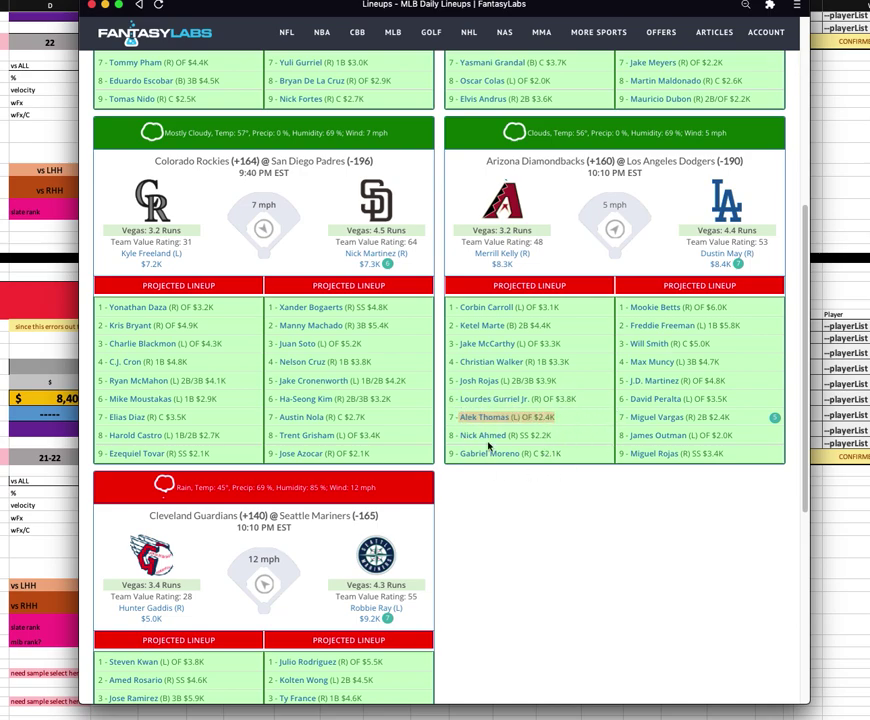
pyautogui.click(520, 428)
pyautogui.moveTo(516, 423); pyautogui.dragTo(461, 421)
pyautogui.moveTo(513, 307); pyautogui.dragTo(590, 376)
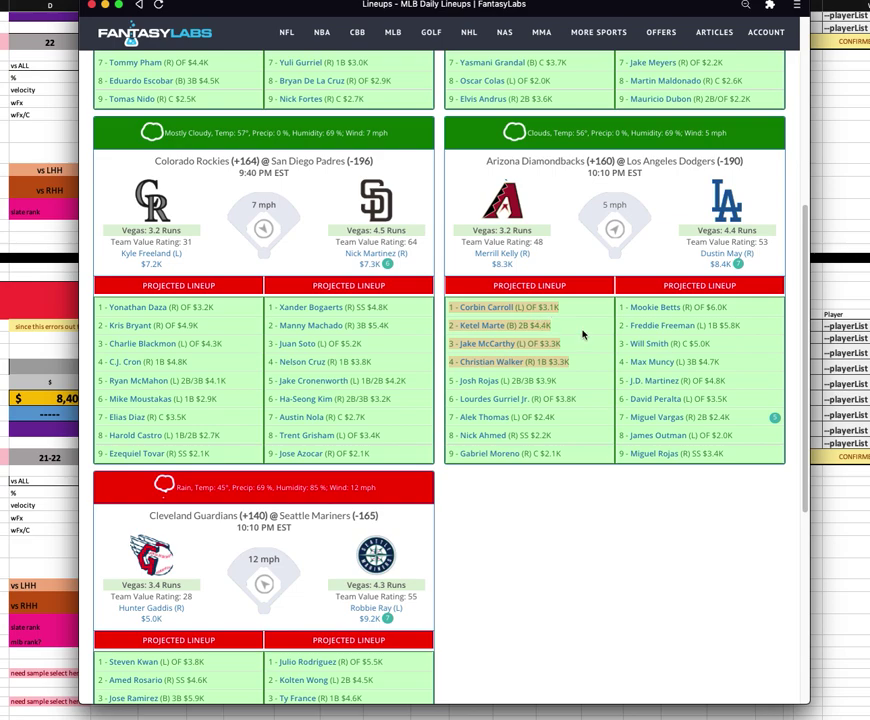
pyautogui.click(60, 492)
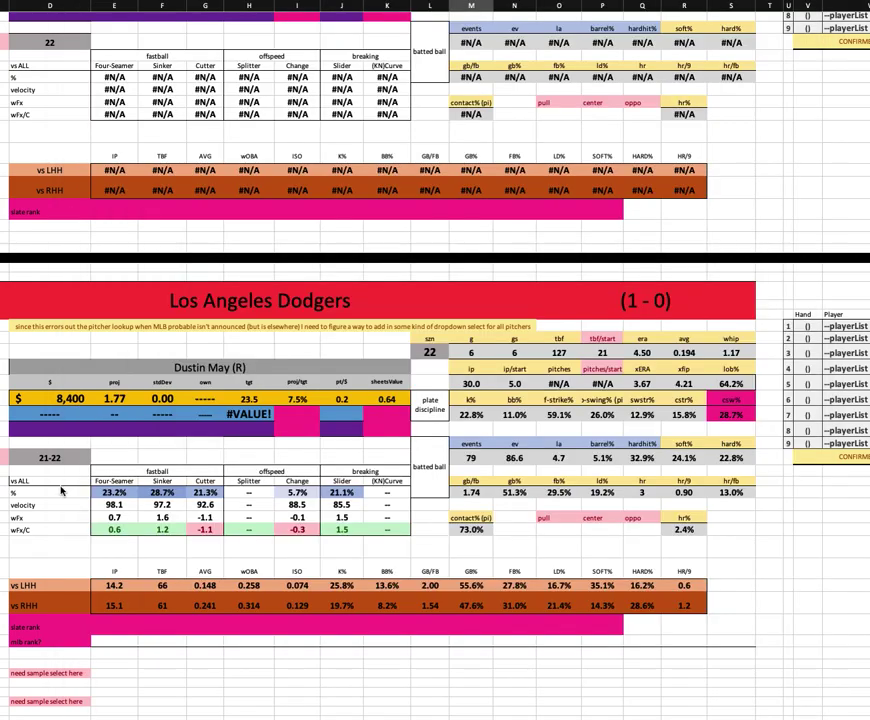